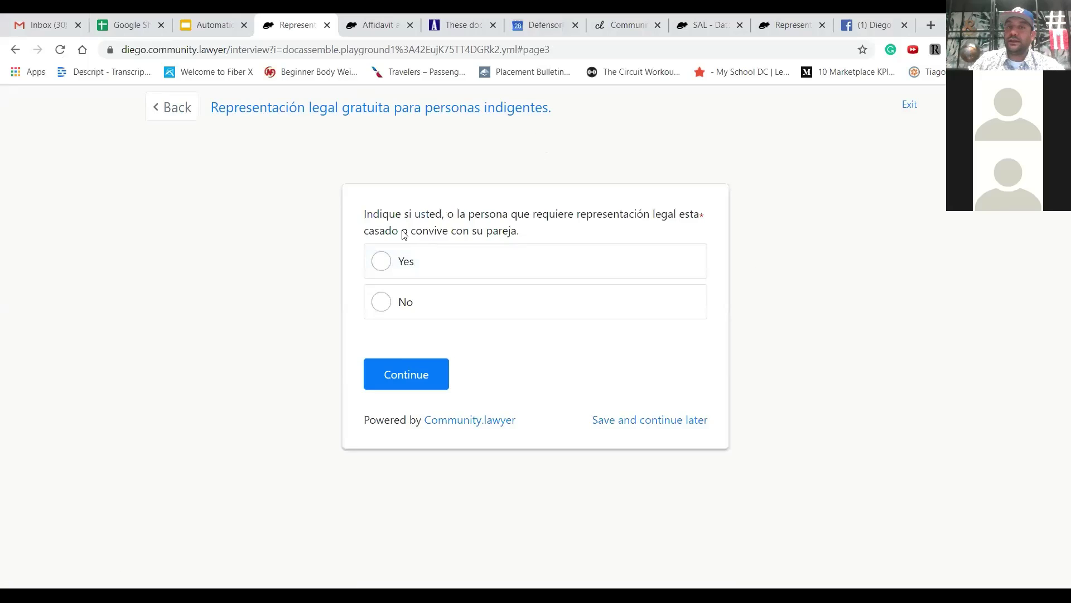
Step: Answer Yes to being married or living with a partner, and set the frequency of income or payments to Anual
{"action": "left_click", "coordinate": [382, 262]}
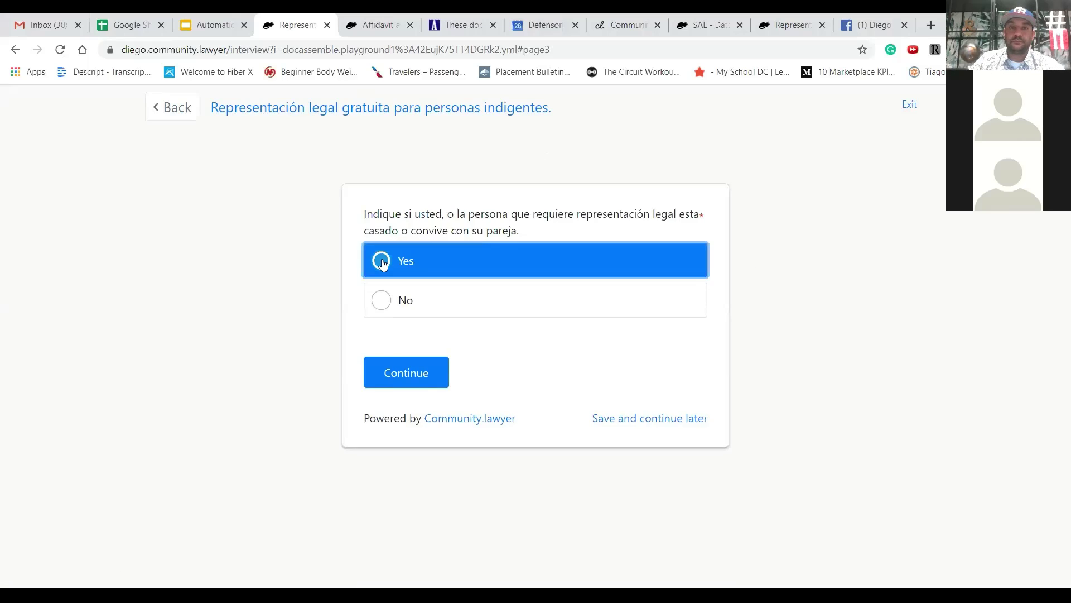
{"action": "left_click", "coordinate": [391, 368]}
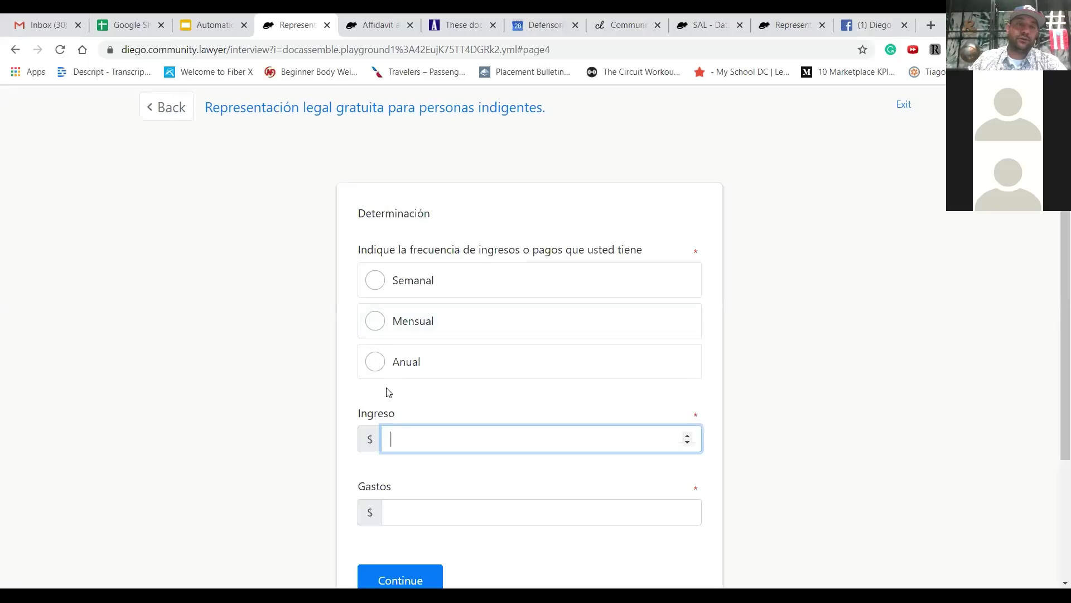
{"action": "left_click", "coordinate": [395, 283]}
{"action": "left_click", "coordinate": [387, 329]}
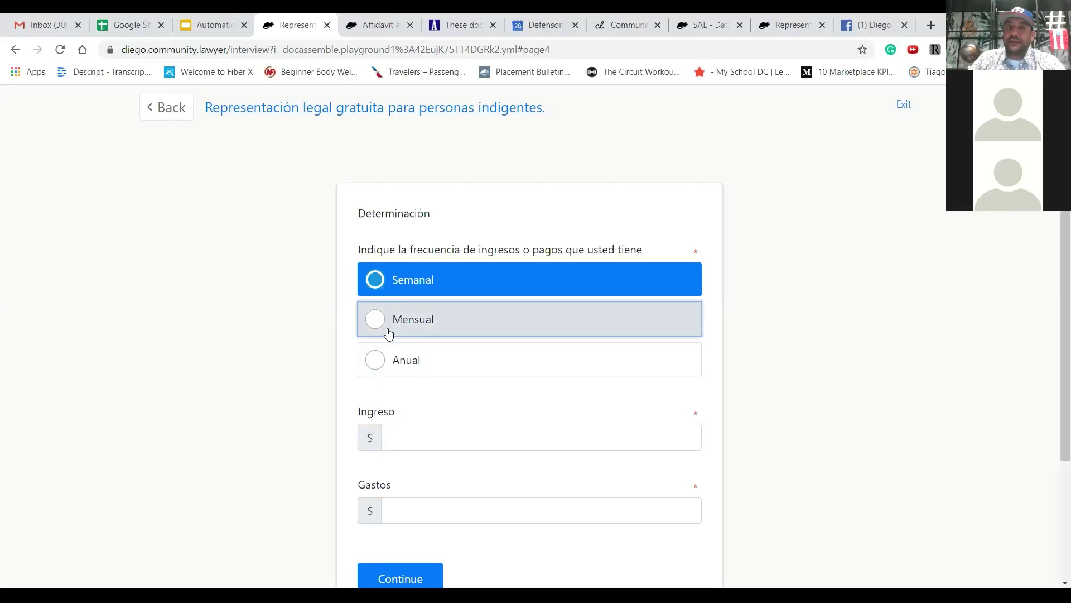
{"action": "left_click", "coordinate": [389, 365]}
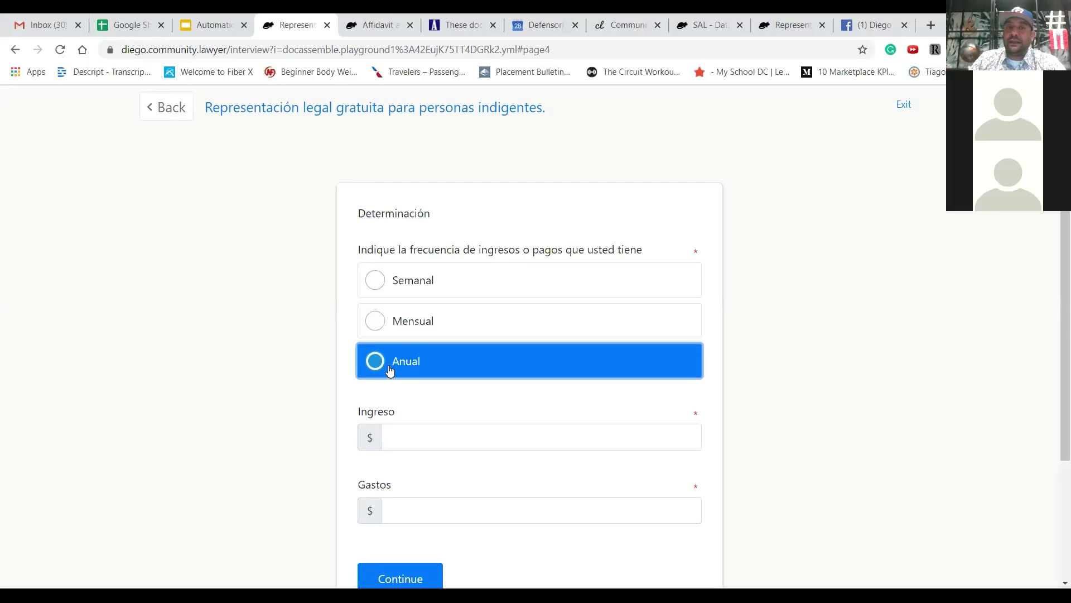
{"action": "left_click", "coordinate": [375, 289]}
{"action": "left_click", "coordinate": [377, 323]}
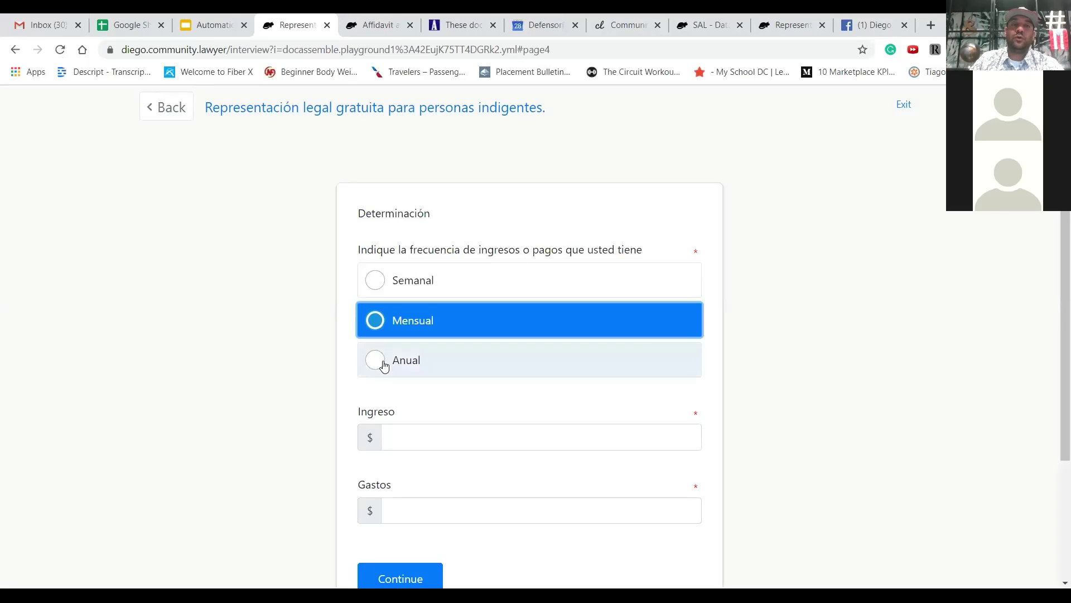
{"action": "left_click", "coordinate": [378, 362]}
Step: Enter 24000 as the Ingreso and 16000 as the Gastos, and submit the financial determination
{"action": "left_click", "coordinate": [401, 430]}
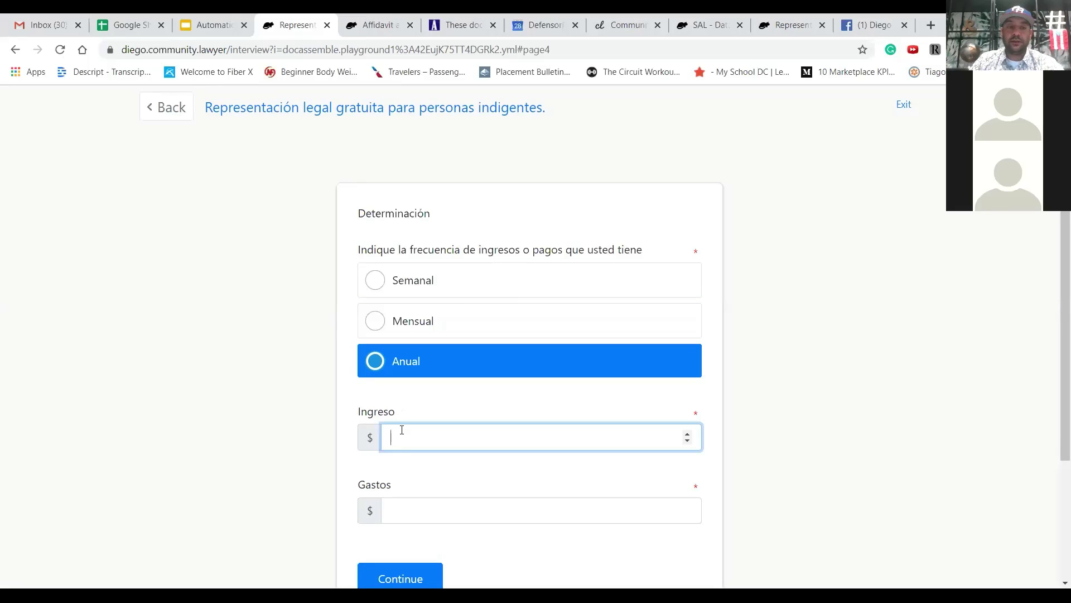
{"action": "type", "text": "24"}
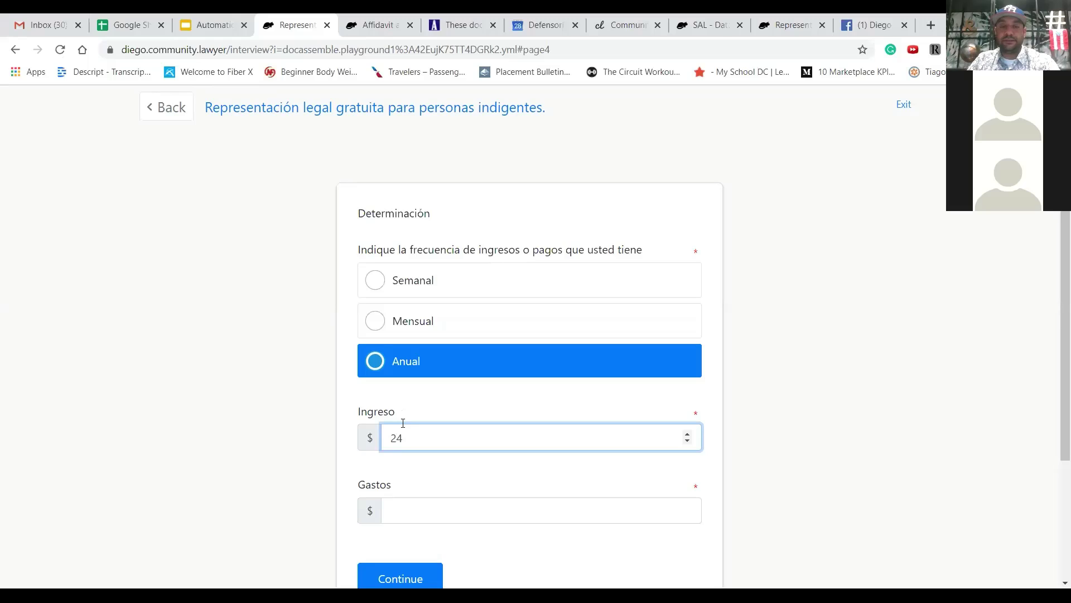
{"action": "type", "text": "000"}
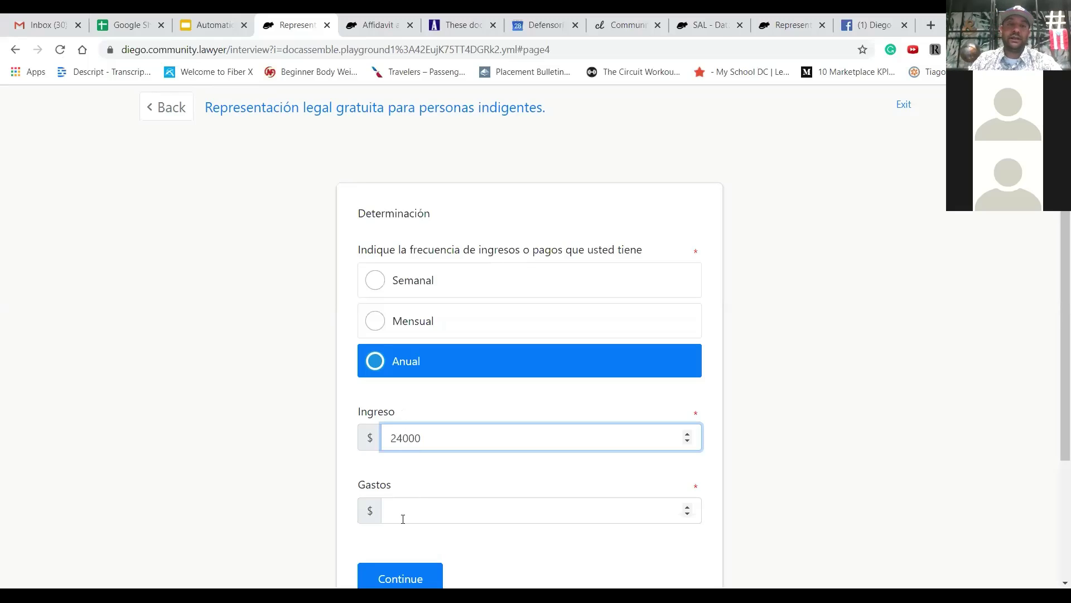
{"action": "left_click", "coordinate": [403, 518]}
{"action": "type", "text": "16000"}
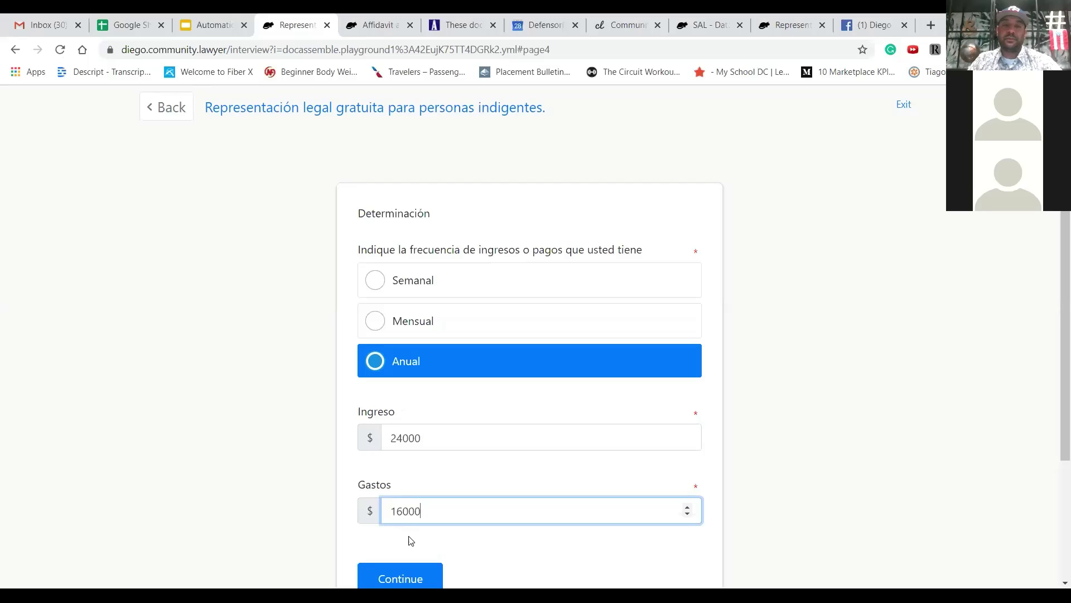
{"action": "left_click", "coordinate": [402, 574]}
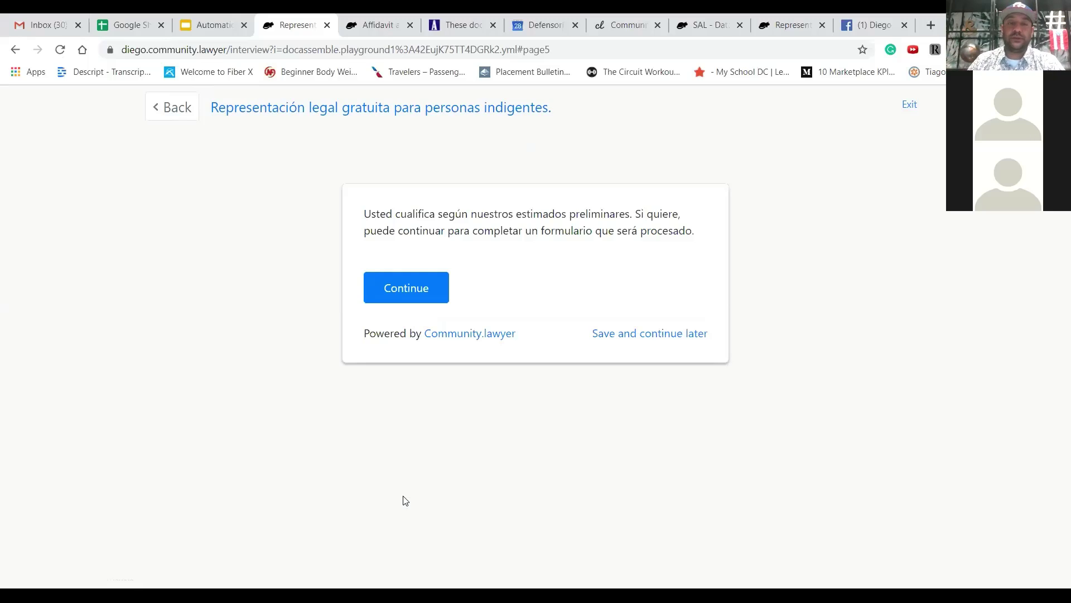
Step: Proceed past the preliminary qualification message and look through the full list of income and assistance types
{"action": "left_click_drag", "start_coordinate": [364, 214], "coordinate": [502, 205]}
{"action": "left_click", "coordinate": [505, 204]}
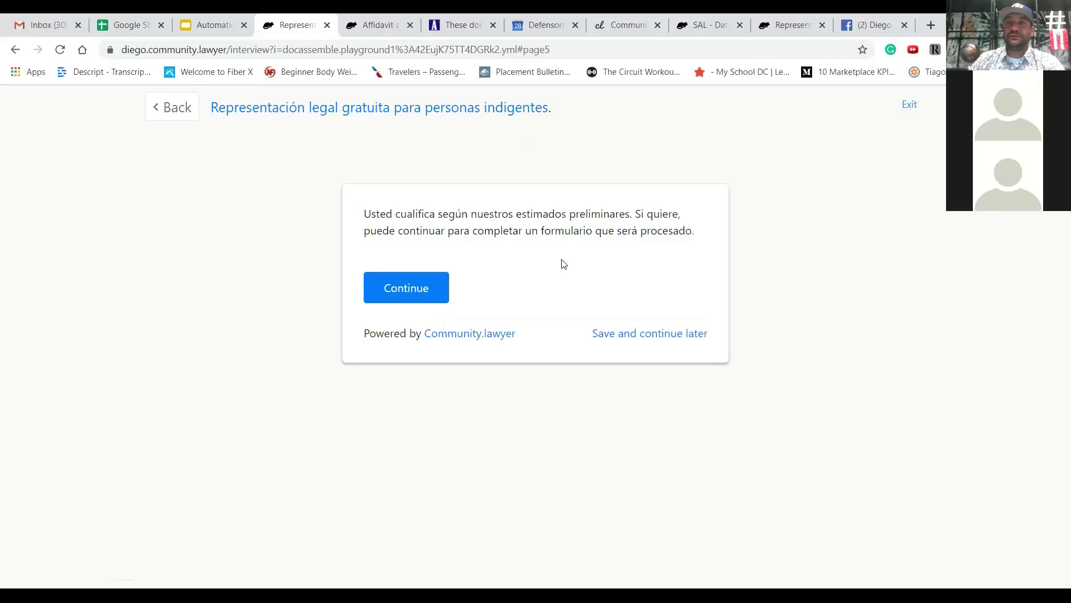
{"action": "left_click", "coordinate": [445, 283]}
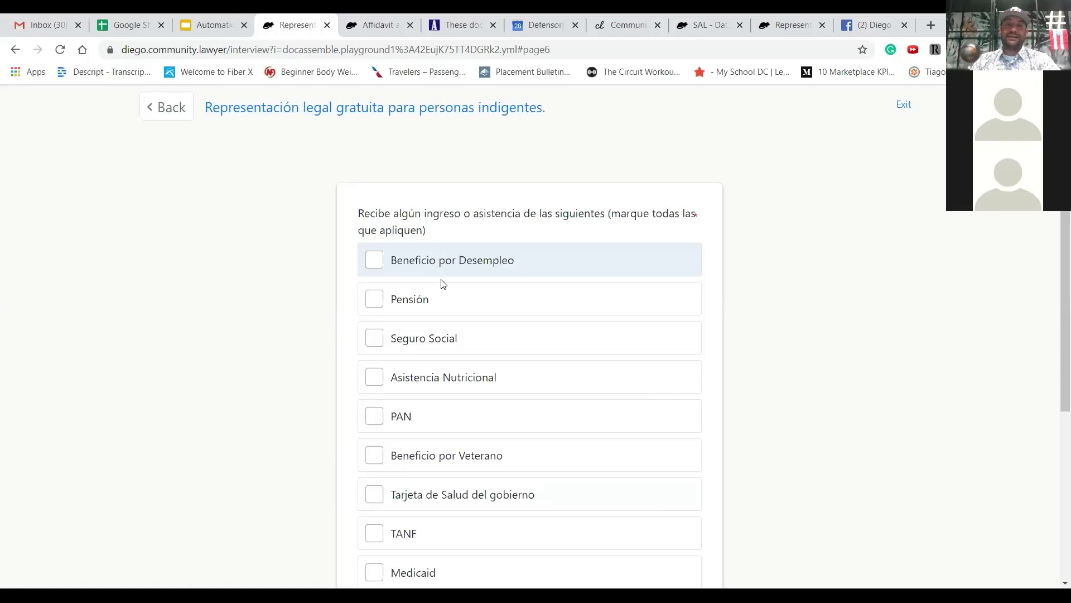
{"action": "scroll", "coordinate": [444, 377], "scroll_direction": "down", "scroll_amount": 4}
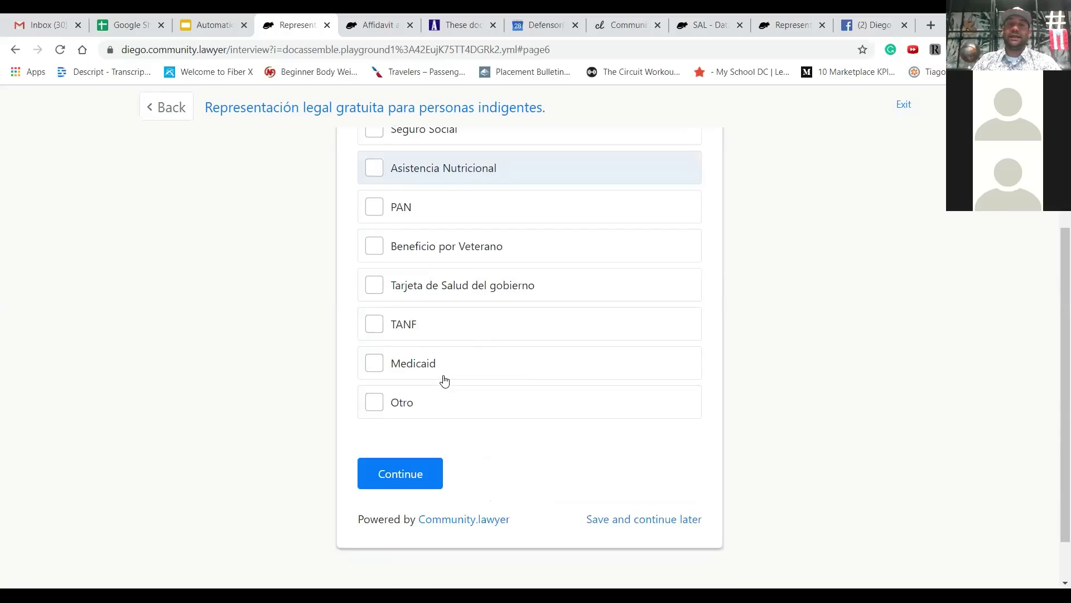
{"action": "scroll", "coordinate": [445, 381], "scroll_direction": "up", "scroll_amount": 4}
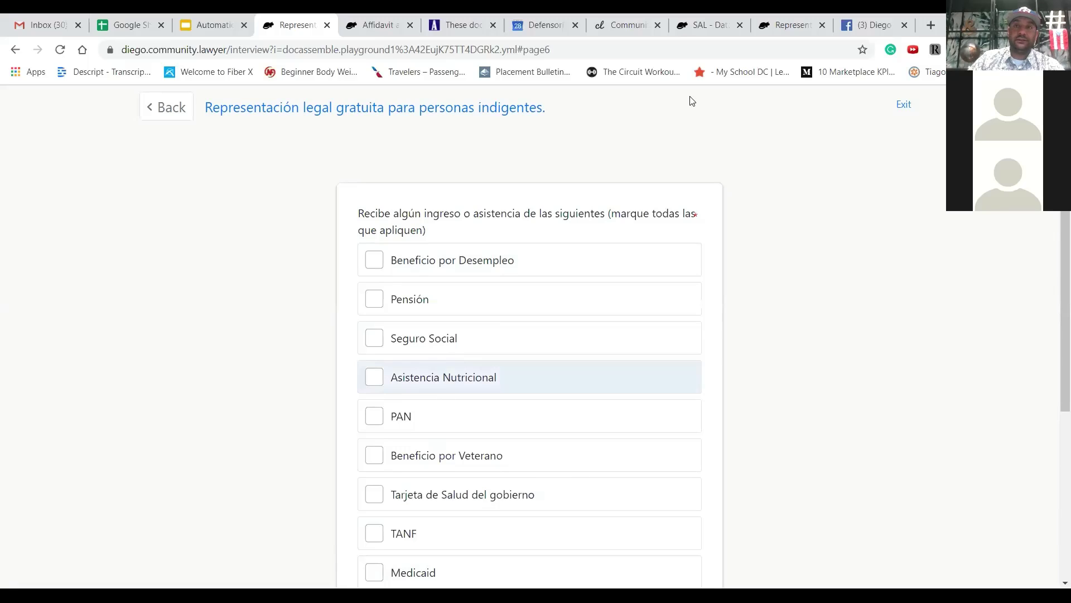
Step: Switch to the completed interview, try to open its generated OAT-1385 PDF, and return to the interview's final page
{"action": "left_click", "coordinate": [782, 24]}
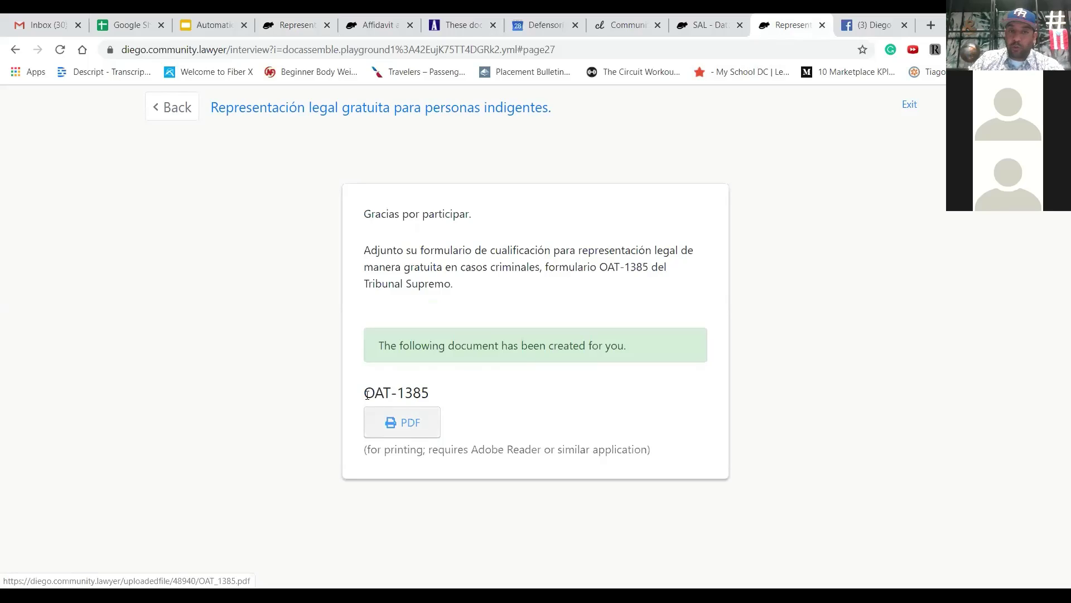
{"action": "left_click_drag", "start_coordinate": [369, 393], "coordinate": [430, 418]}
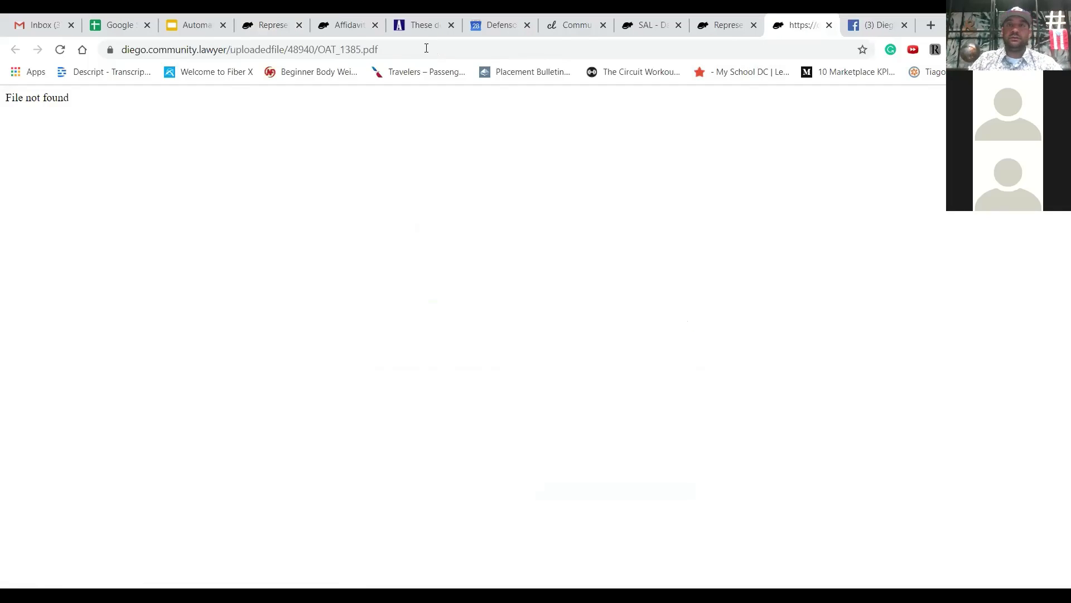
{"action": "left_click", "coordinate": [701, 35]}
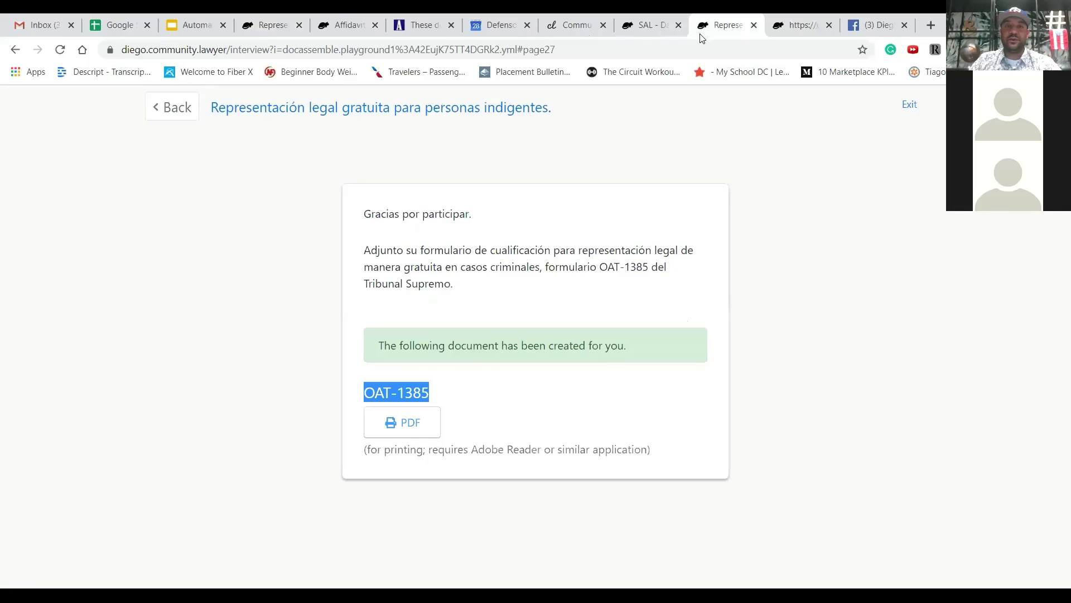
Step: Switch to Gmail and open the message about Solicitud de Decreto y Renovacion del Certificado de Medico Cualificado in the 010 - Ley 14 -2017 label
{"action": "left_click", "coordinate": [51, 27]}
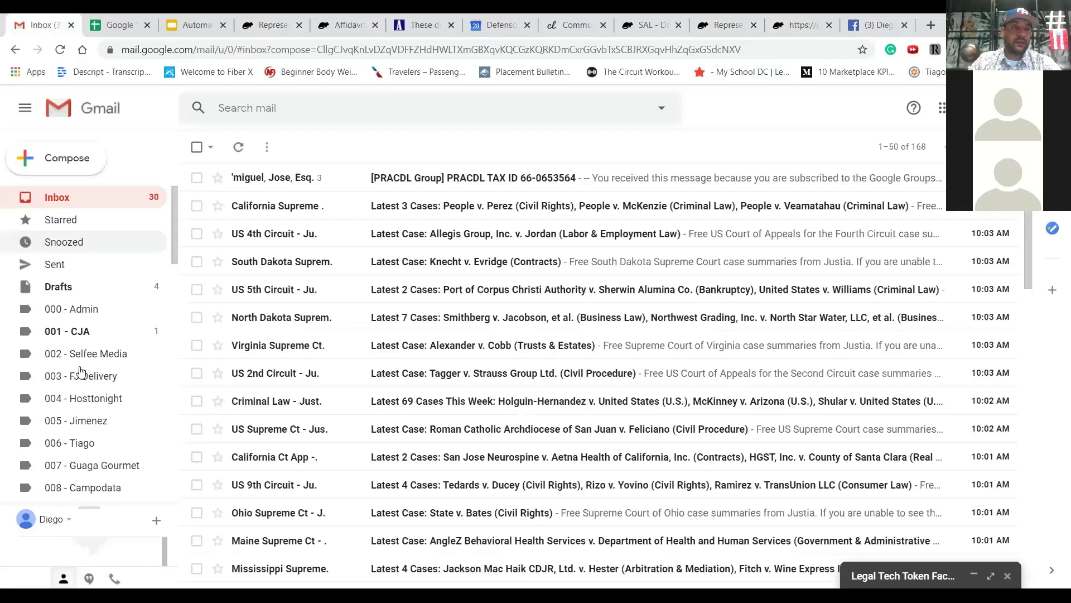
{"action": "scroll", "coordinate": [84, 371], "scroll_direction": "down", "scroll_amount": 5}
{"action": "scroll", "coordinate": [81, 371], "scroll_direction": "down", "scroll_amount": 3}
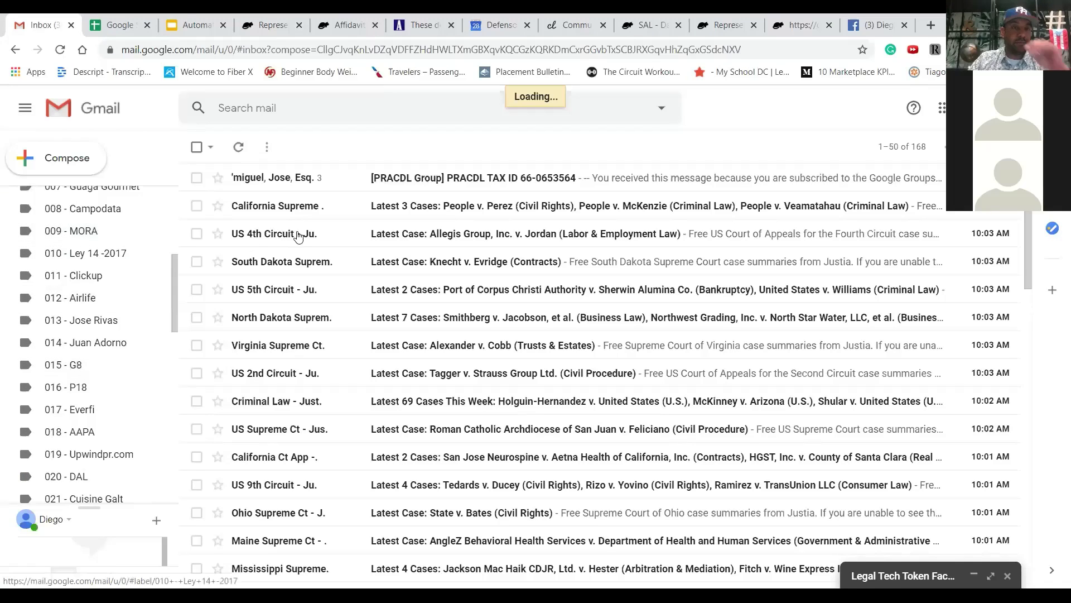
{"action": "mouse_move", "coordinate": [296, 242]}
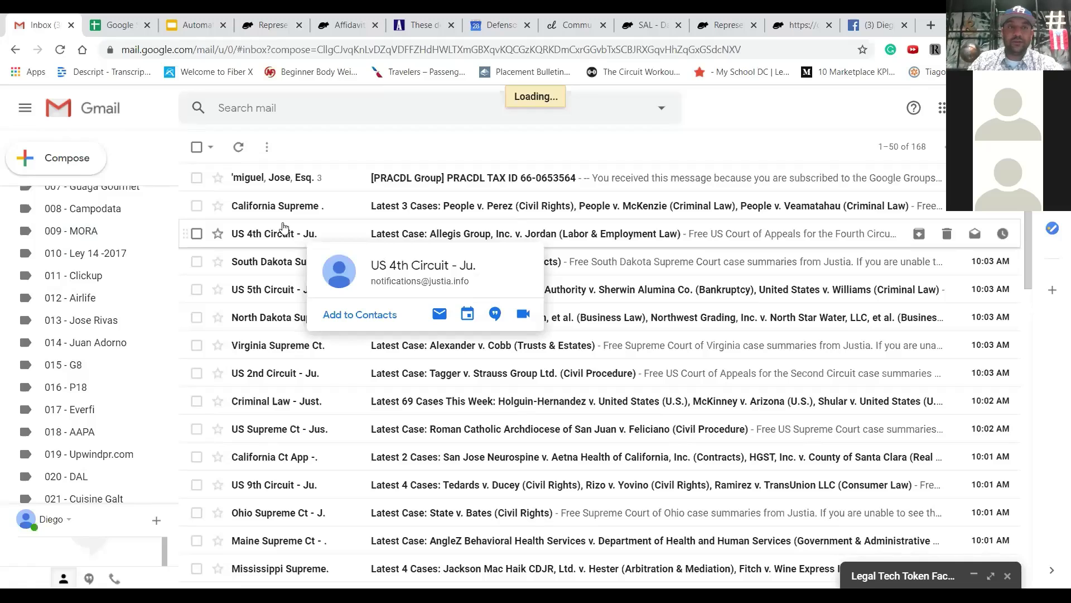
{"action": "left_click", "coordinate": [95, 253]}
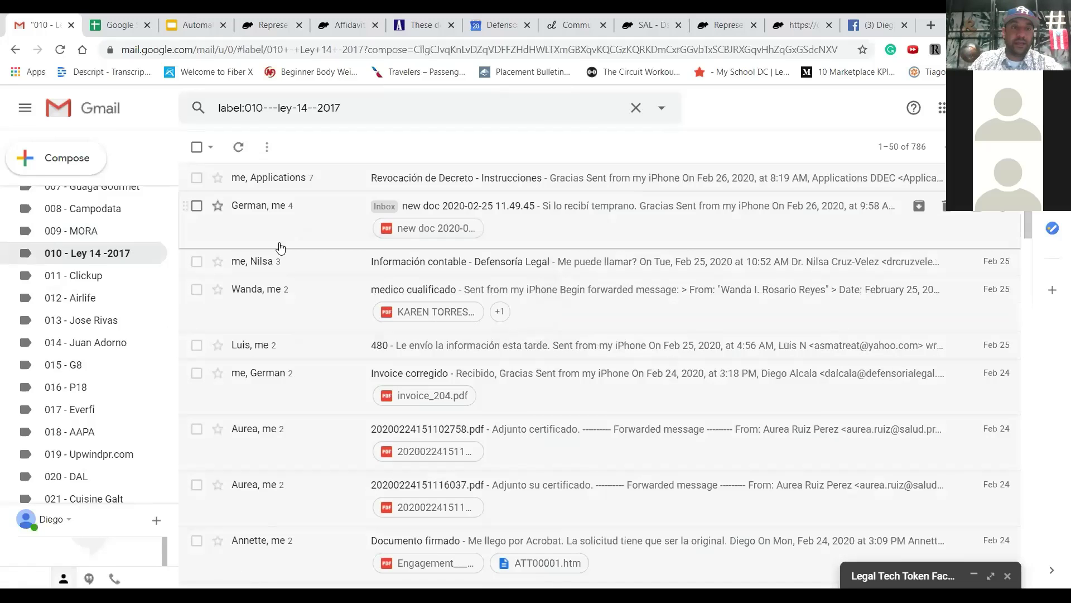
{"action": "scroll", "coordinate": [280, 433], "scroll_direction": "down", "scroll_amount": 5}
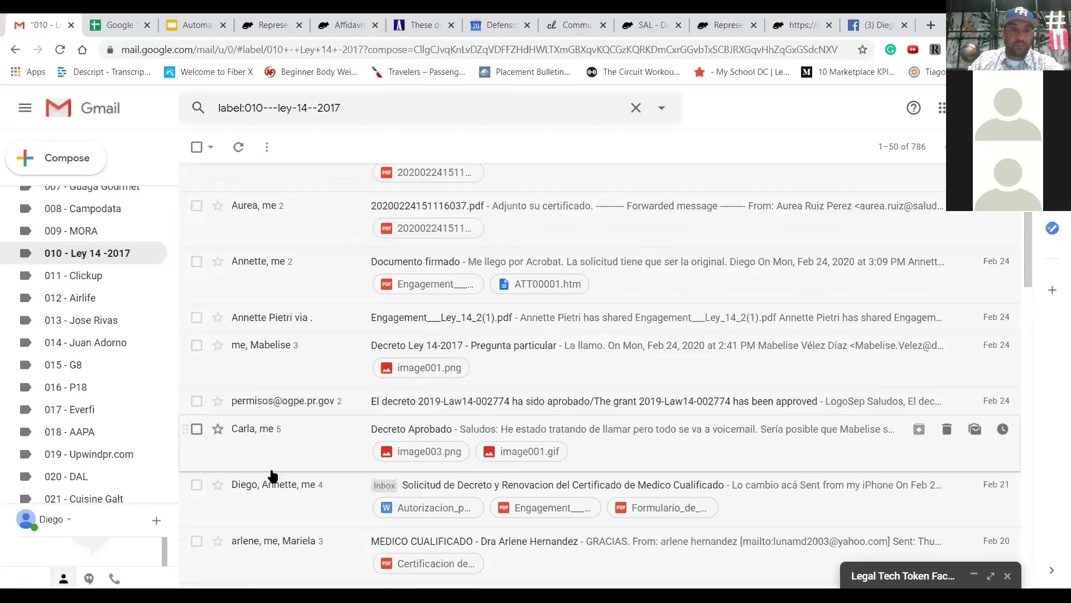
{"action": "left_click", "coordinate": [268, 487]}
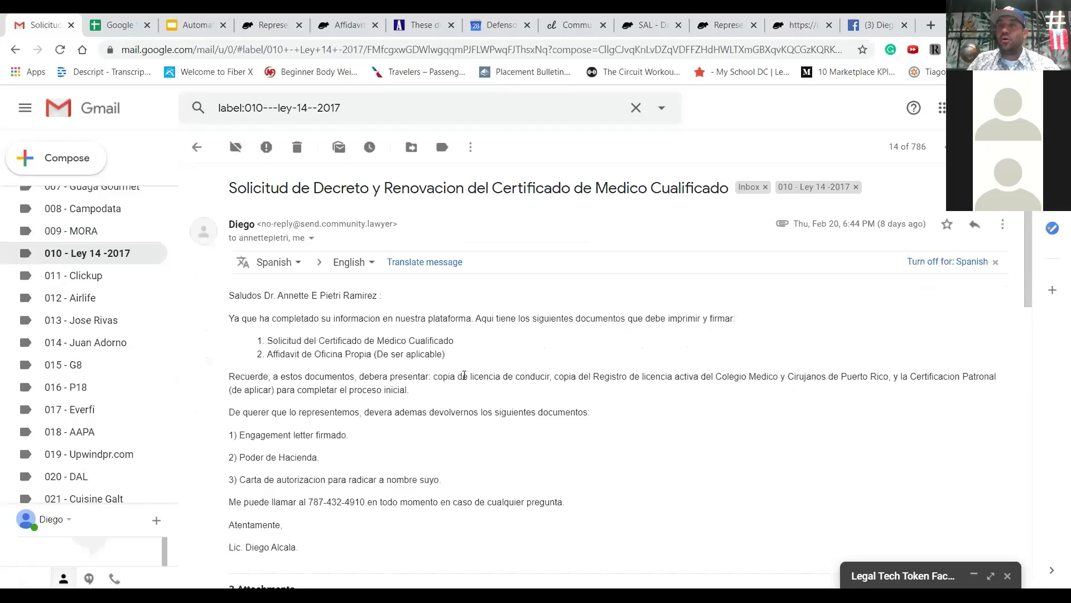
Step: Read the message down to its attachments, preview the Autorizacion_para_presentar_documentos_renovacion_de_medico_cualificado.docx letter, and close the preview
{"action": "scroll", "coordinate": [463, 369], "scroll_direction": "down", "scroll_amount": 3}
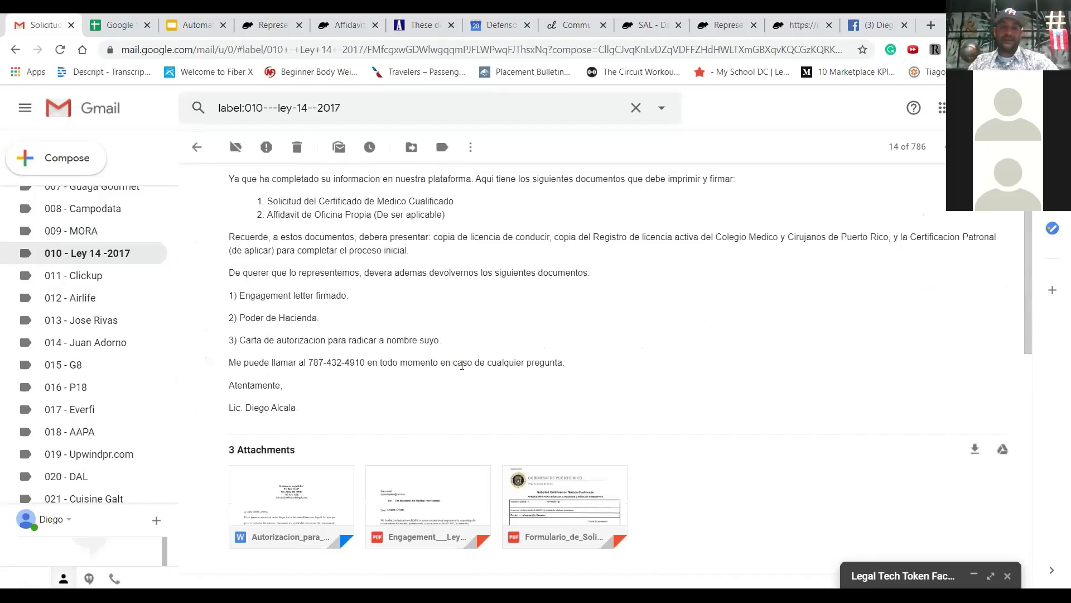
{"action": "scroll", "coordinate": [462, 366], "scroll_direction": "down", "scroll_amount": 1}
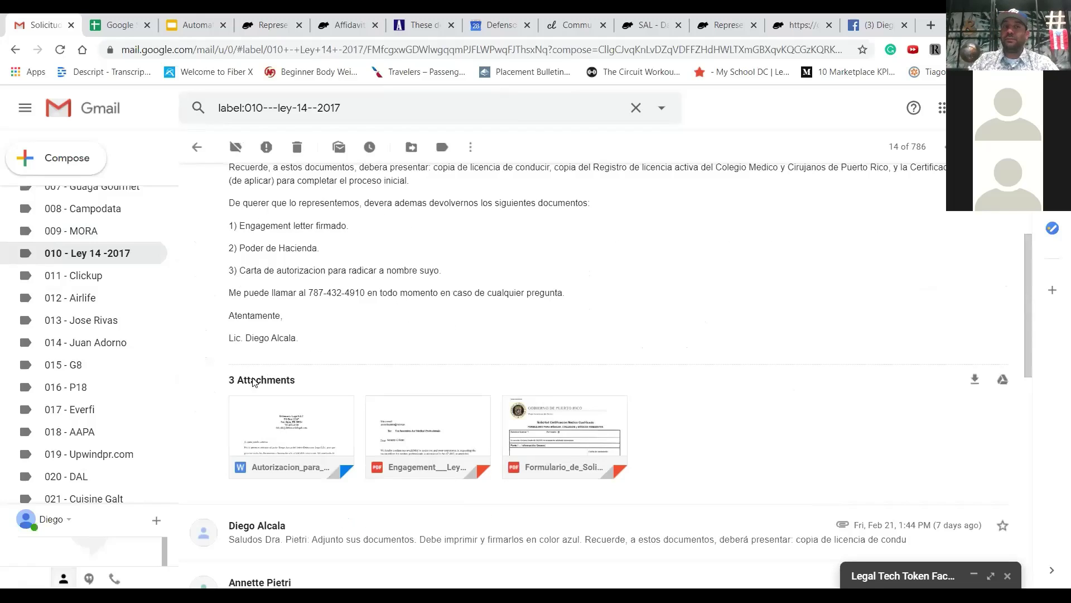
{"action": "mouse_move", "coordinate": [273, 432]}
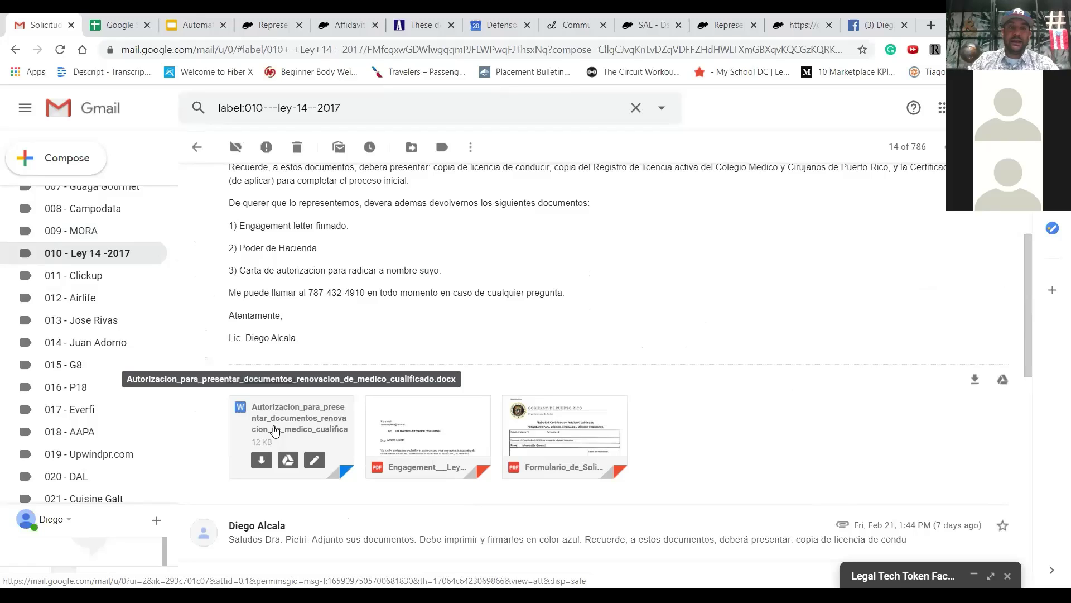
{"action": "left_click", "coordinate": [275, 430]}
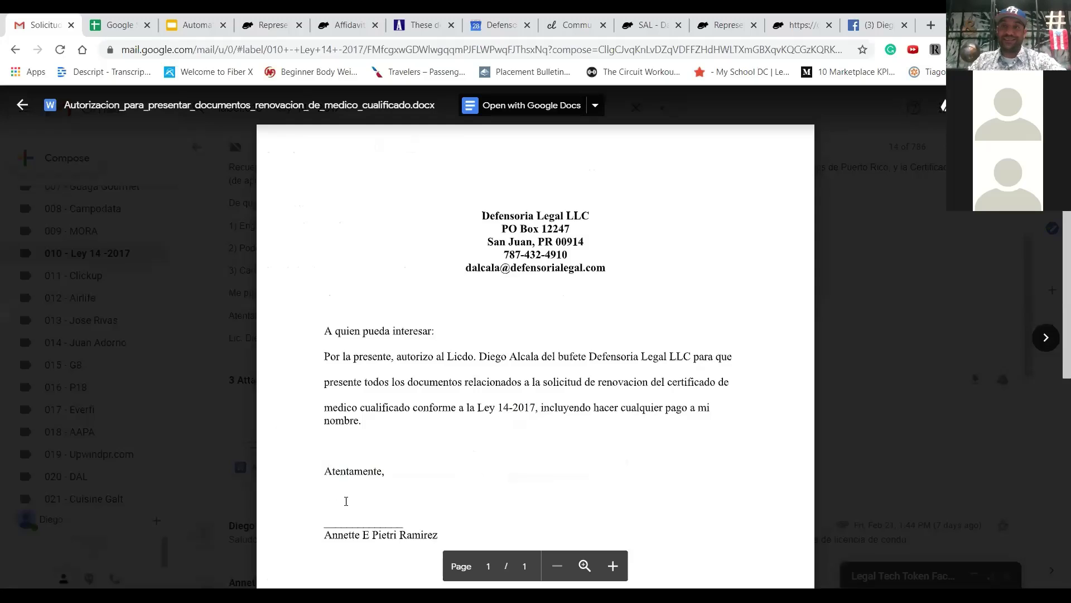
{"action": "left_click", "coordinate": [21, 110]}
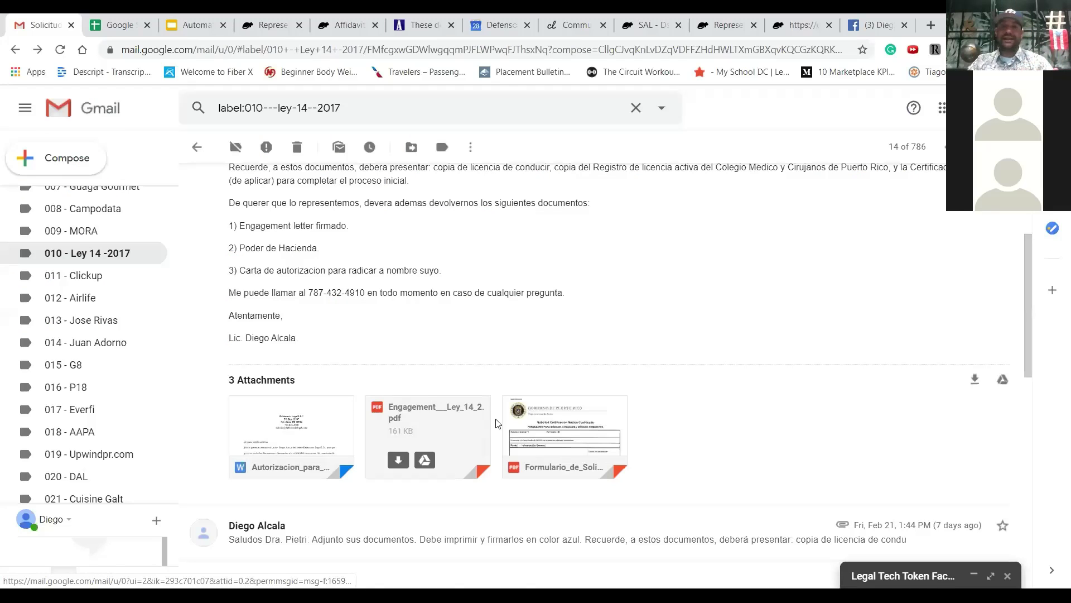
Step: Preview the Formulario_de_Solicitud_Certificacio_n_Me_dico_Cualificado.pdf form, examine its general and employment information sections, and close it
{"action": "left_click", "coordinate": [561, 419]}
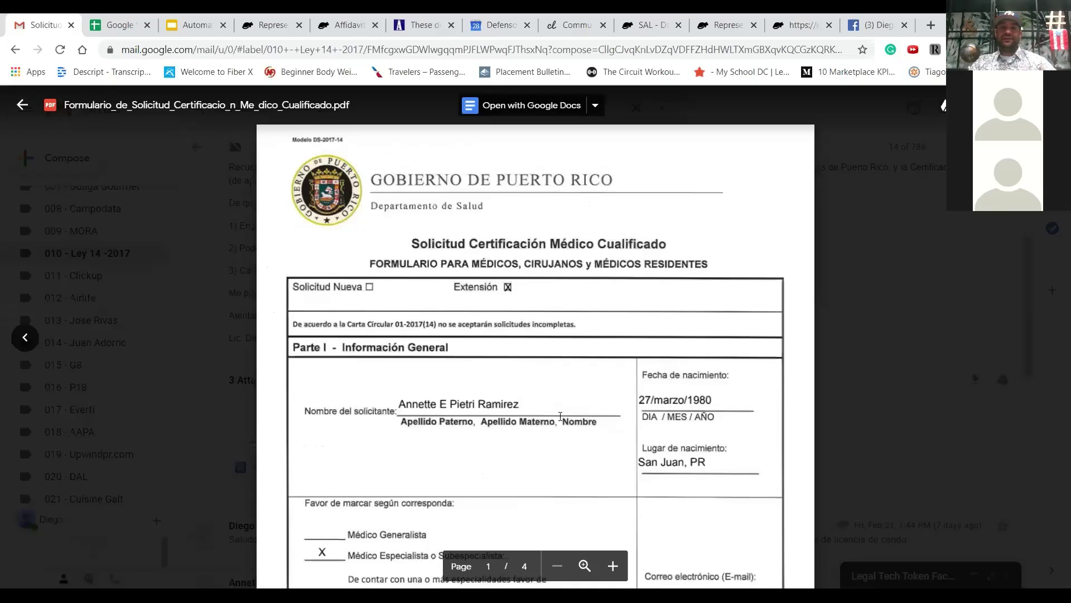
{"action": "scroll", "coordinate": [561, 420], "scroll_direction": "down", "scroll_amount": 6}
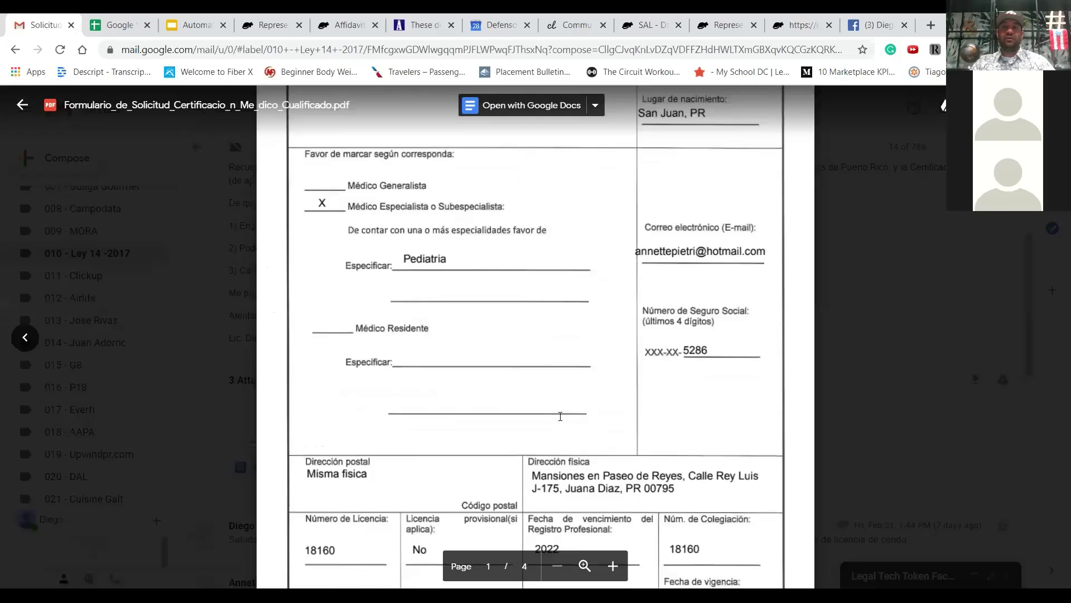
{"action": "scroll", "coordinate": [560, 417], "scroll_direction": "down", "scroll_amount": 7}
{"action": "scroll", "coordinate": [560, 418], "scroll_direction": "down", "scroll_amount": 4}
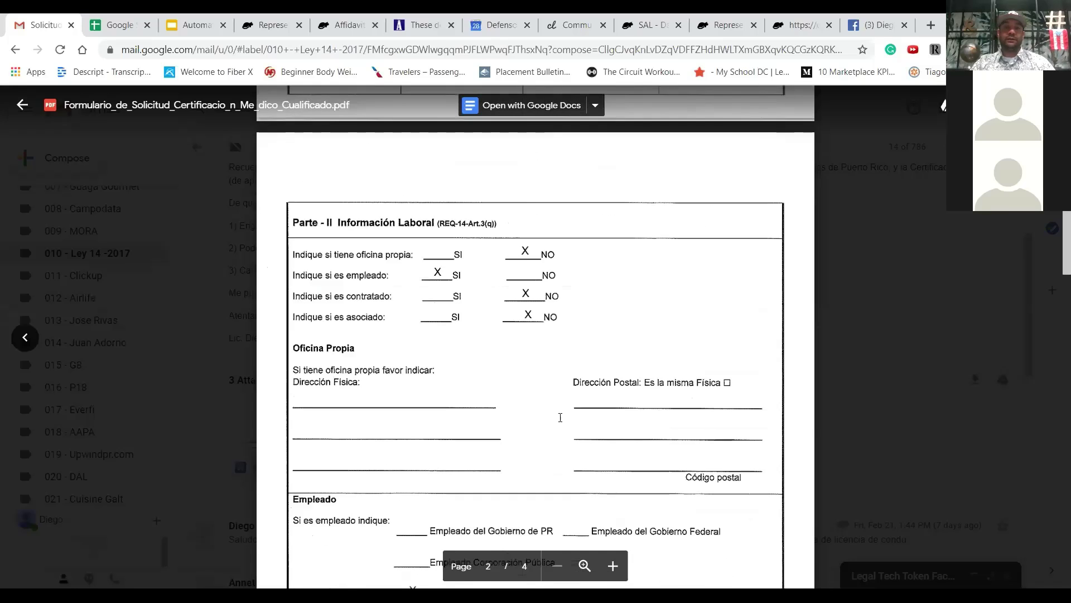
{"action": "scroll", "coordinate": [560, 420], "scroll_direction": "up", "scroll_amount": 8}
{"action": "scroll", "coordinate": [560, 422], "scroll_direction": "up", "scroll_amount": 10}
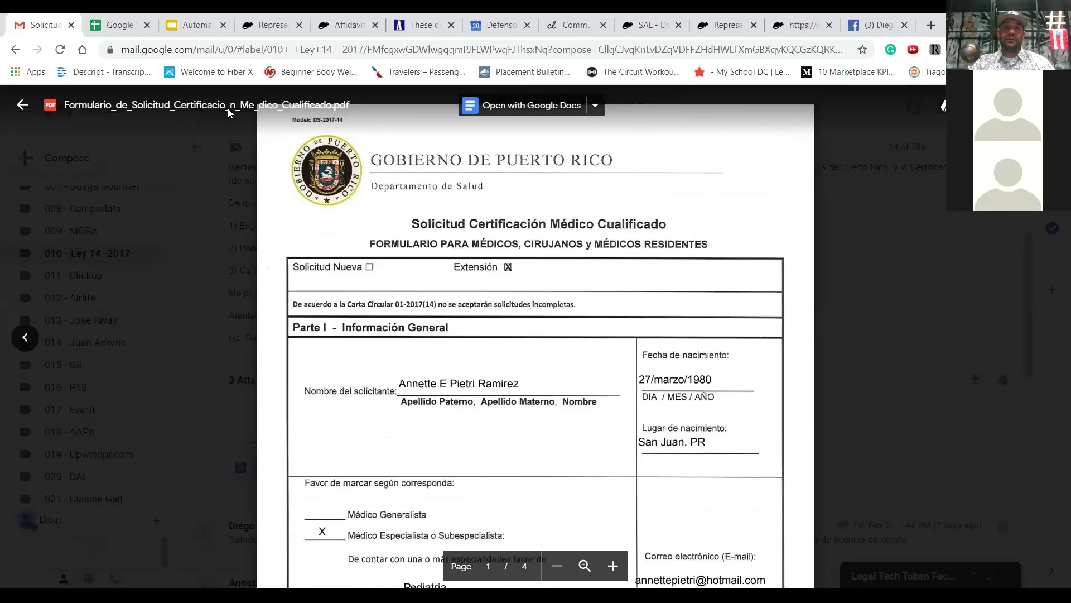
{"action": "left_click", "coordinate": [163, 165]}
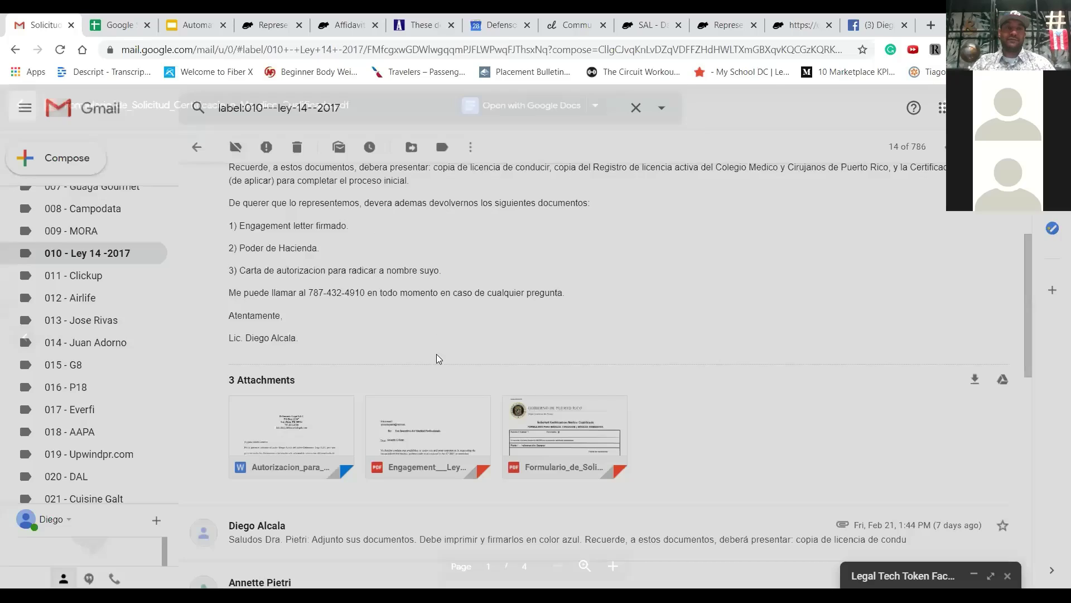
Step: Check the Engagement___Ley_14_2.pdf attachment's name and return to the beginning of the message
{"action": "mouse_move", "coordinate": [448, 419]}
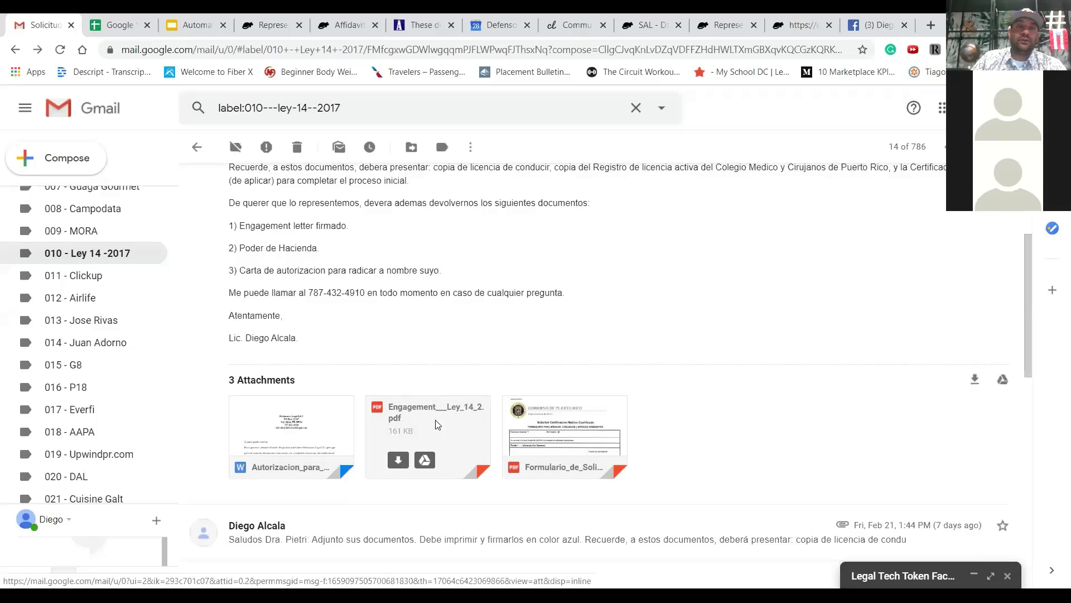
{"action": "scroll", "coordinate": [441, 423], "scroll_direction": "up", "scroll_amount": 2}
{"action": "scroll", "coordinate": [437, 426], "scroll_direction": "up", "scroll_amount": 3}
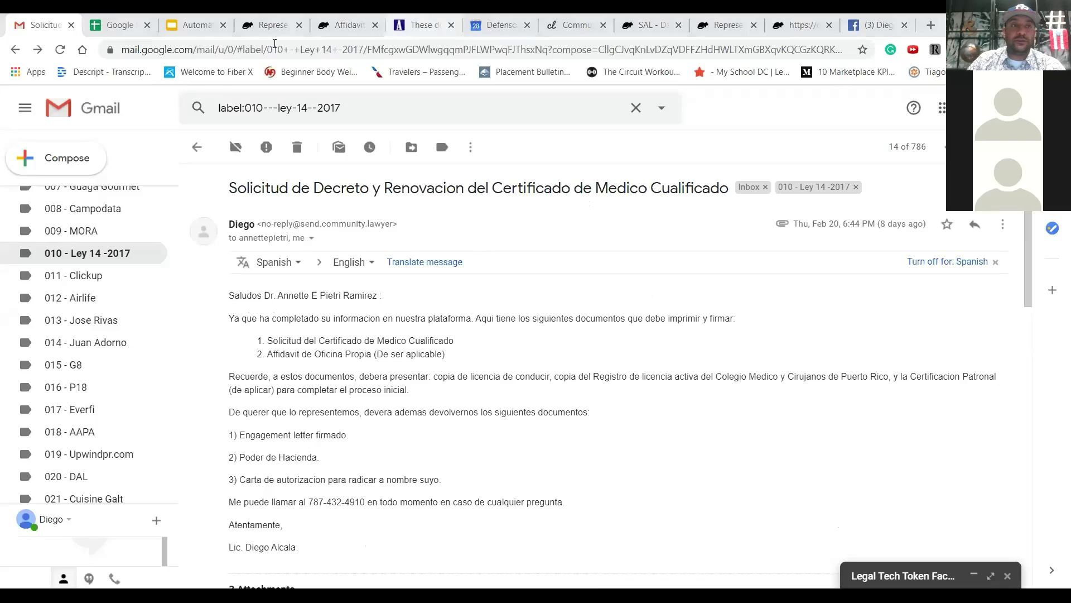
Step: Switch to the Google Slides presentation, advance to the App - Representacion Legal slide, and open its Explorar el app link
{"action": "left_click", "coordinate": [211, 31]}
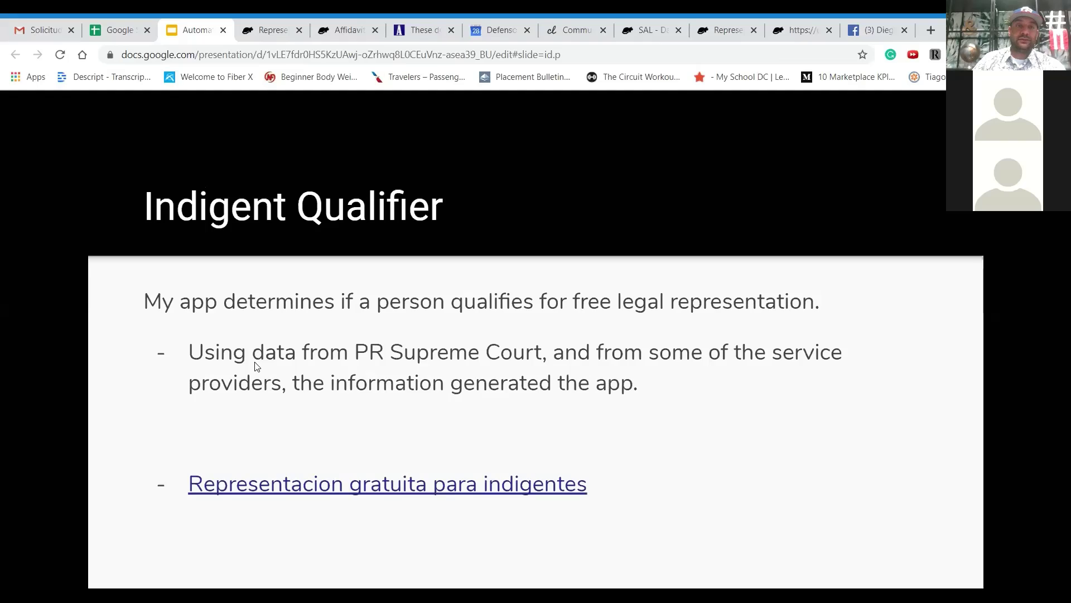
{"action": "left_click", "coordinate": [256, 357]}
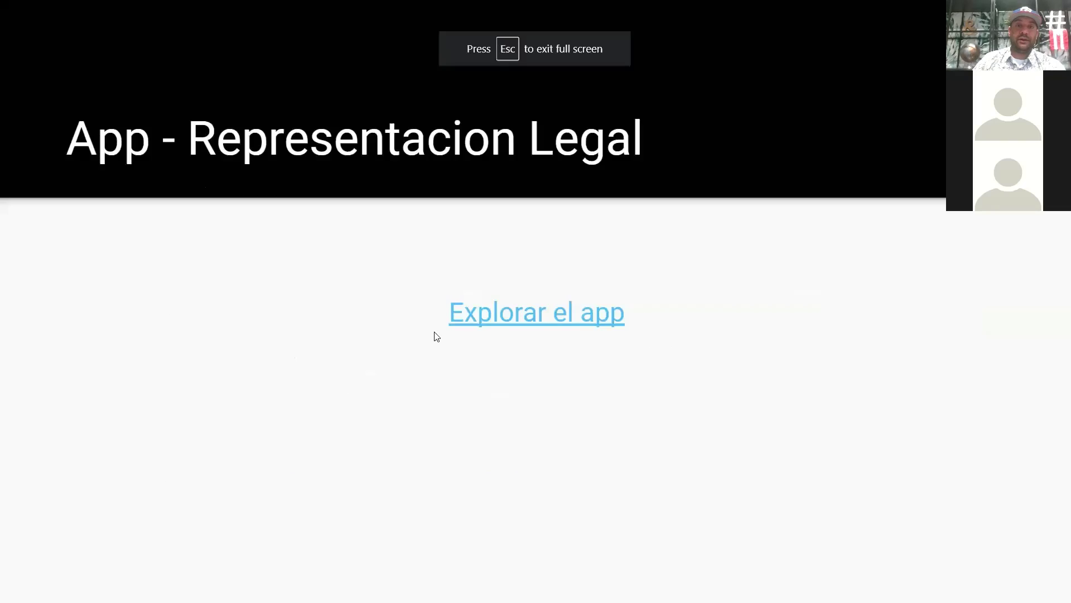
{"action": "left_click", "coordinate": [468, 301]}
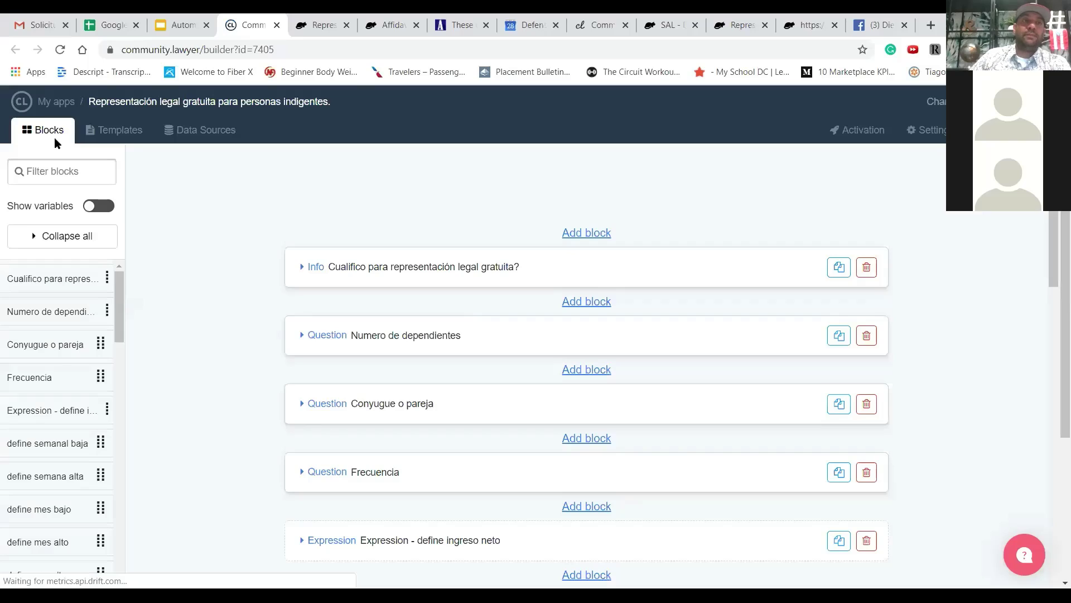
Step: Go from the builder to the list of own apps and open Affidavit anual para patronos - Ley 14 for editing
{"action": "left_click", "coordinate": [114, 108]}
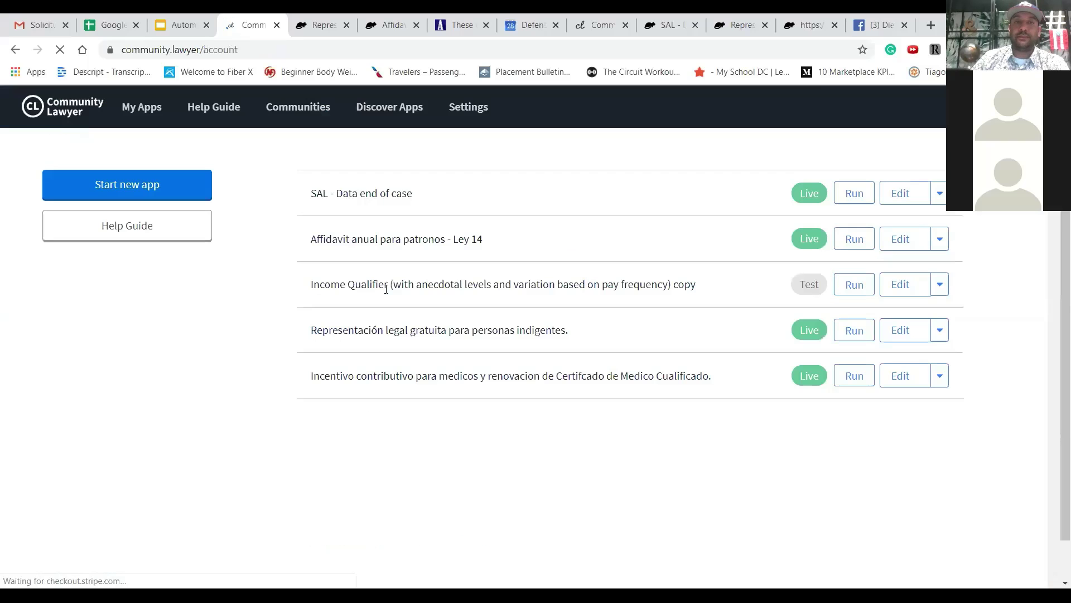
{"action": "left_click", "coordinate": [854, 284]}
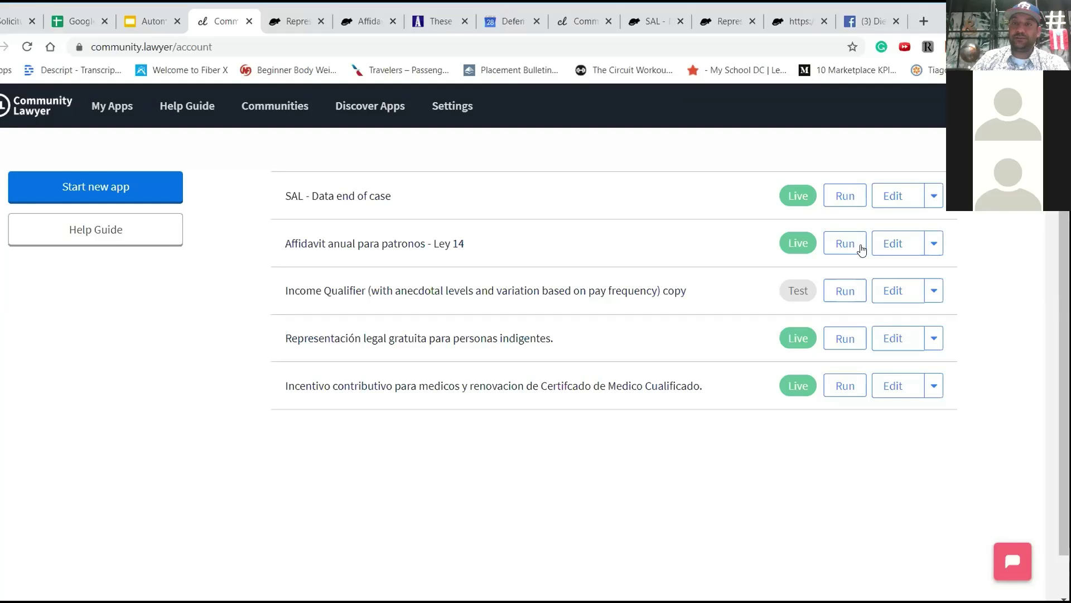
{"action": "left_click", "coordinate": [896, 247]}
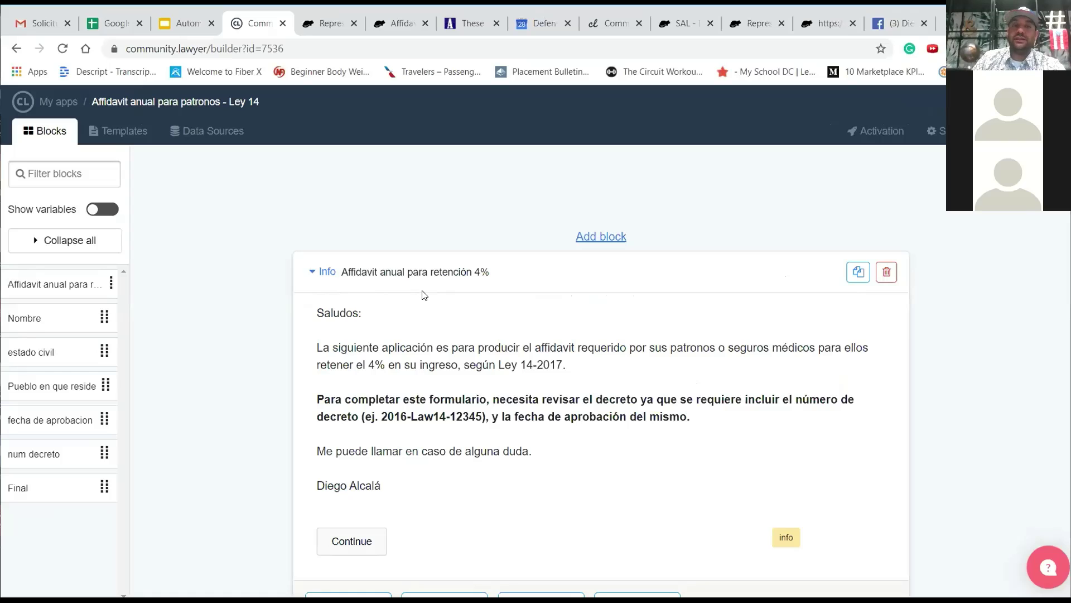
Step: Examine the affidavit app's introductory info block and its Nombre, estado civil and Pueblo en que reside questions
{"action": "scroll", "coordinate": [425, 294], "scroll_direction": "down", "scroll_amount": 3}
{"action": "scroll", "coordinate": [421, 292], "scroll_direction": "up", "scroll_amount": 1}
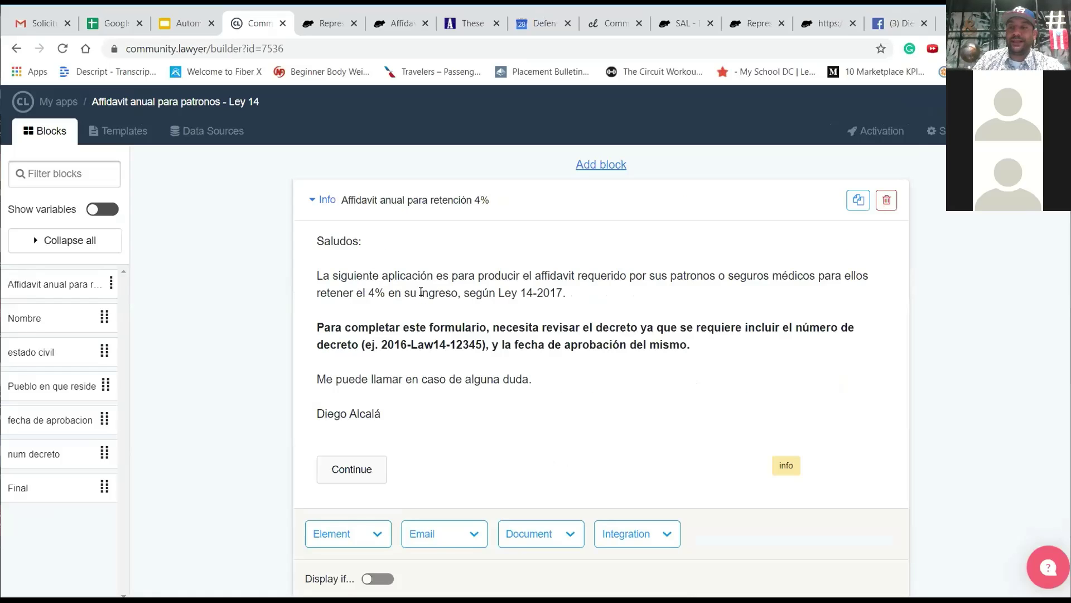
{"action": "scroll", "coordinate": [421, 291], "scroll_direction": "down", "scroll_amount": 1}
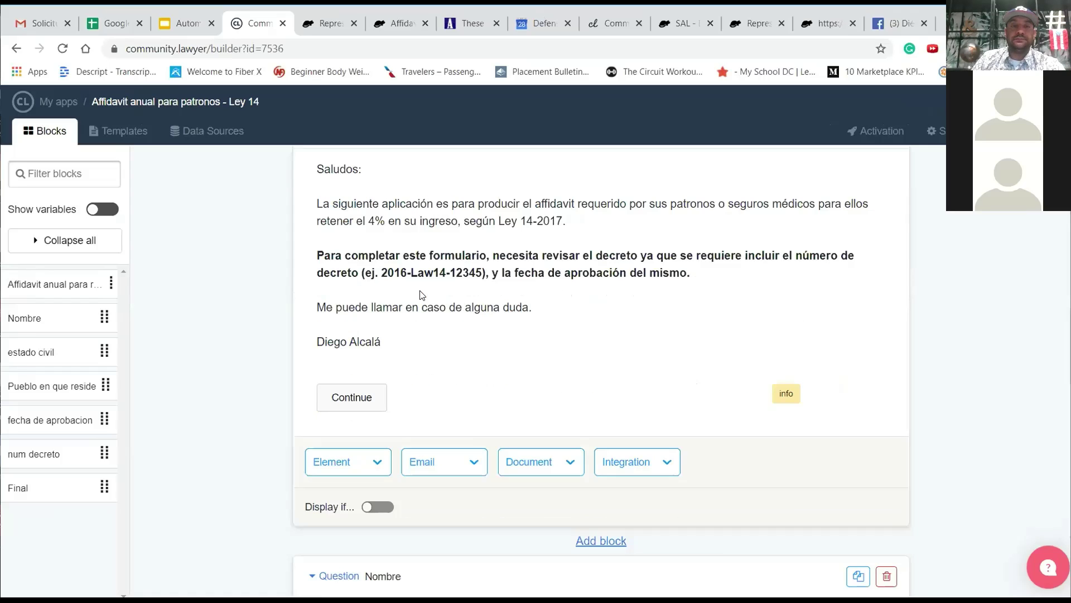
{"action": "scroll", "coordinate": [394, 400], "scroll_direction": "down", "scroll_amount": 4}
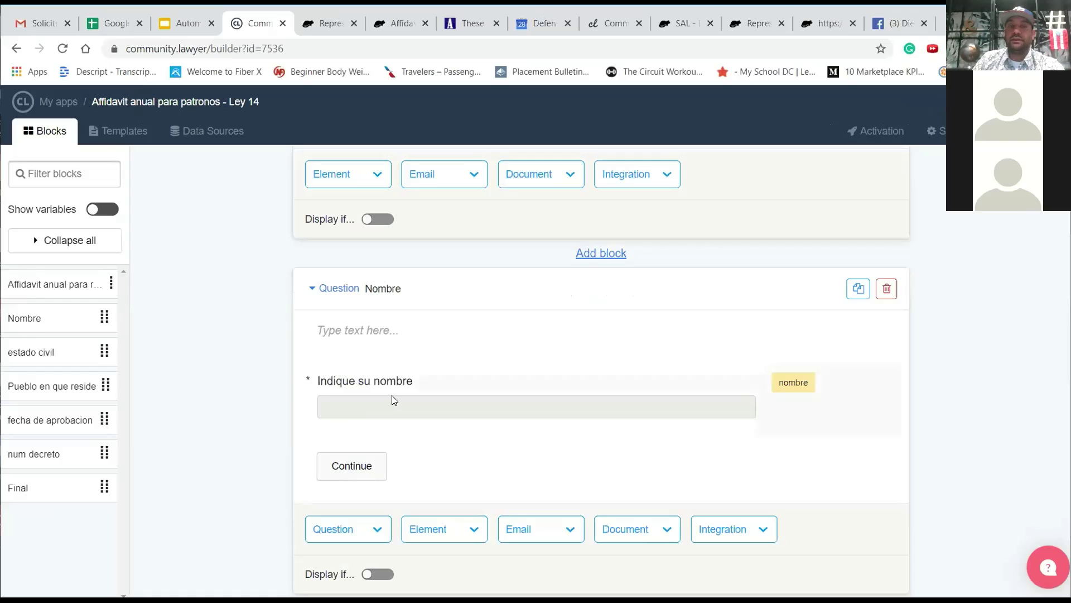
{"action": "scroll", "coordinate": [392, 395], "scroll_direction": "down", "scroll_amount": 1}
{"action": "scroll", "coordinate": [392, 398], "scroll_direction": "down", "scroll_amount": 4}
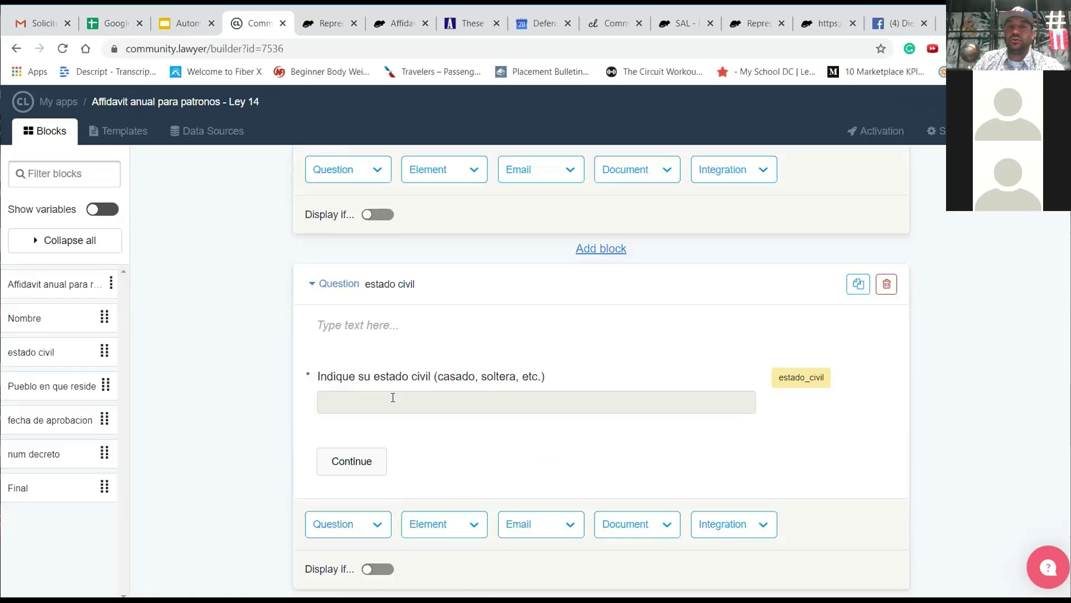
{"action": "scroll", "coordinate": [393, 398], "scroll_direction": "down", "scroll_amount": 2}
{"action": "scroll", "coordinate": [392, 400], "scroll_direction": "down", "scroll_amount": 3}
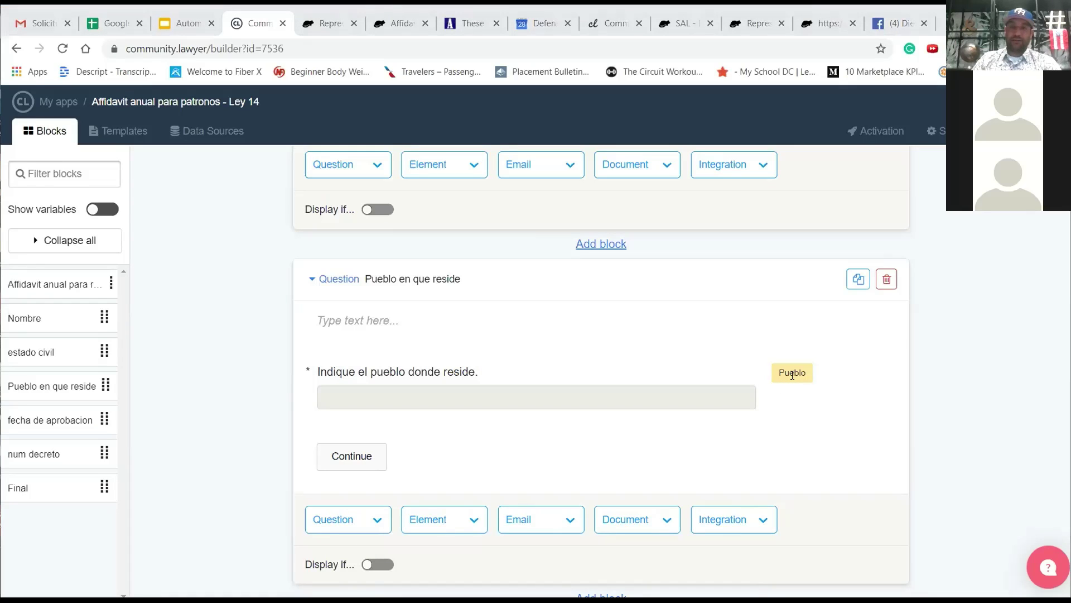
Step: Inspect the Pueblo variable of the residence question, and review the fecha de aprobacion, num decreto and Final blocks
{"action": "left_click", "coordinate": [799, 394]}
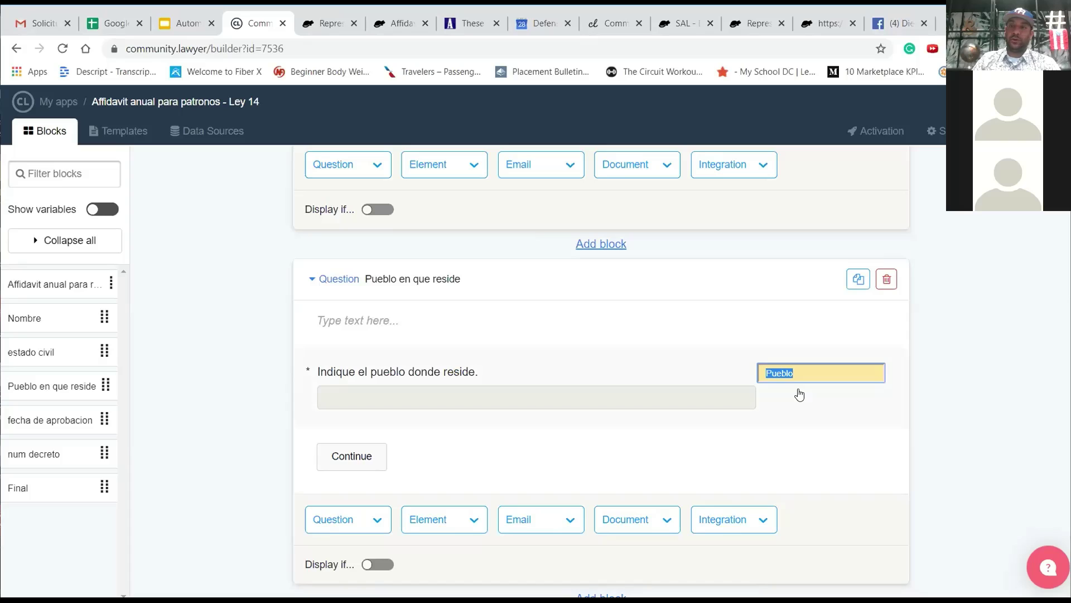
{"action": "left_click", "coordinate": [799, 394]}
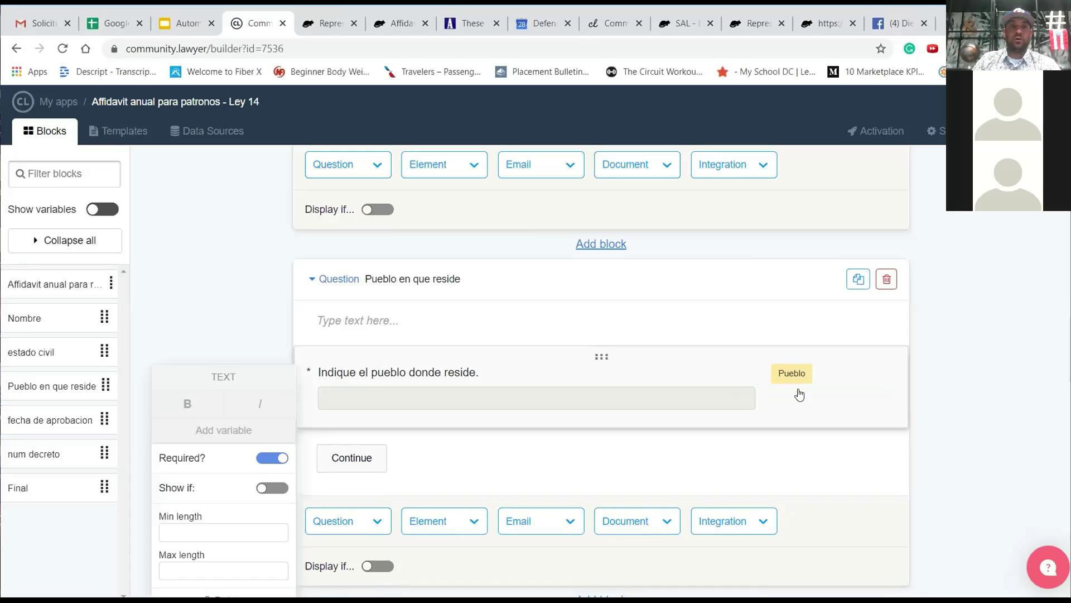
{"action": "scroll", "coordinate": [799, 394], "scroll_direction": "down", "scroll_amount": 5}
{"action": "scroll", "coordinate": [799, 394], "scroll_direction": "down", "scroll_amount": 1}
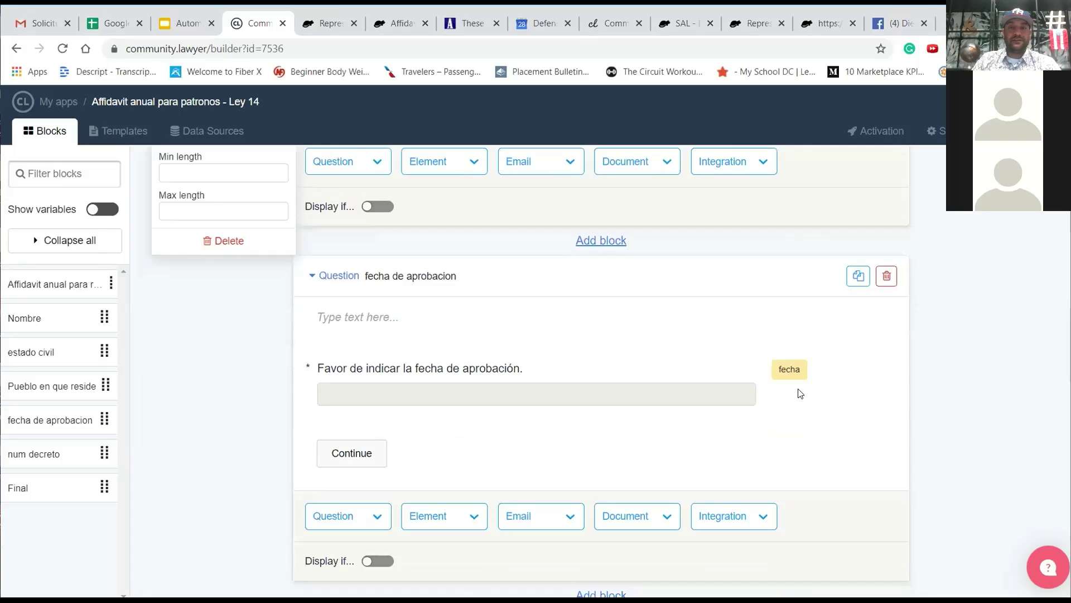
{"action": "scroll", "coordinate": [799, 394], "scroll_direction": "down", "scroll_amount": 5}
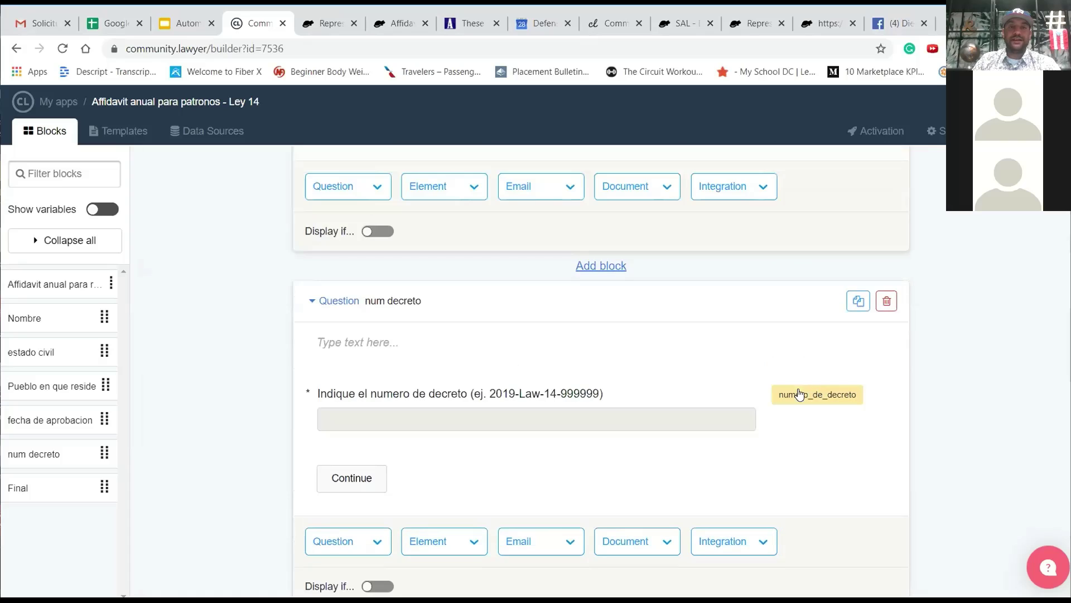
{"action": "scroll", "coordinate": [798, 393], "scroll_direction": "down", "scroll_amount": 3}
{"action": "scroll", "coordinate": [417, 390], "scroll_direction": "down", "scroll_amount": 3}
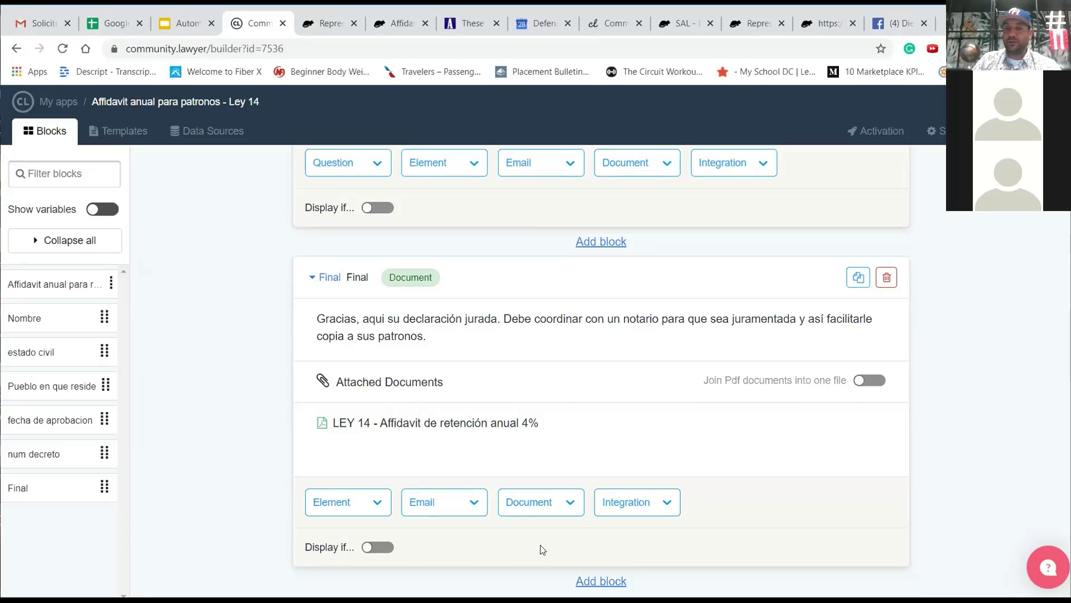
Step: Check the Final block's available document and email templates, and return to the app's introductory block
{"action": "left_click", "coordinate": [527, 502]}
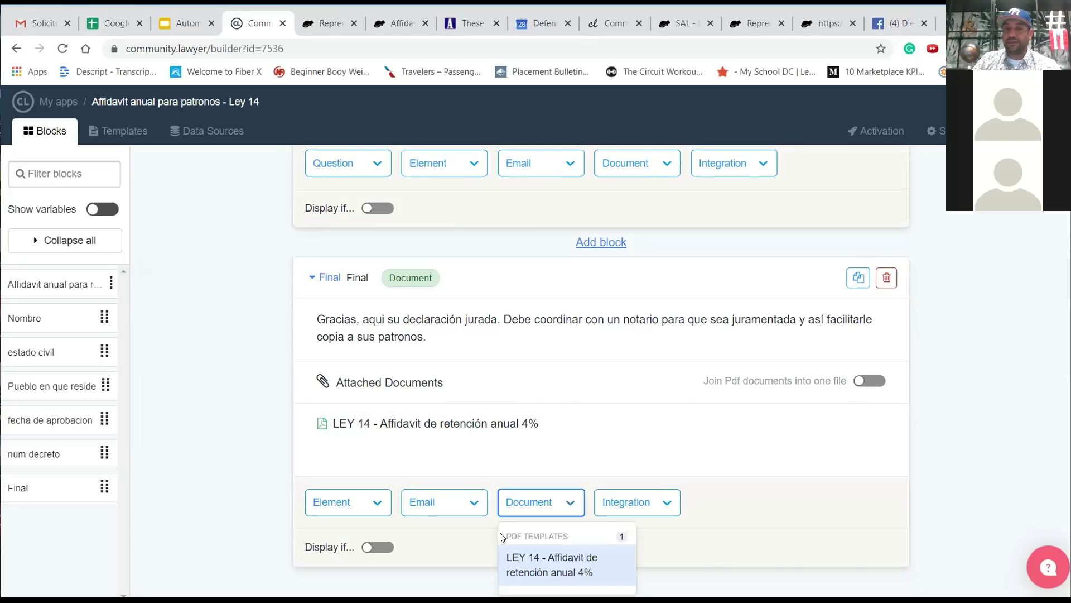
{"action": "left_click", "coordinate": [451, 493]}
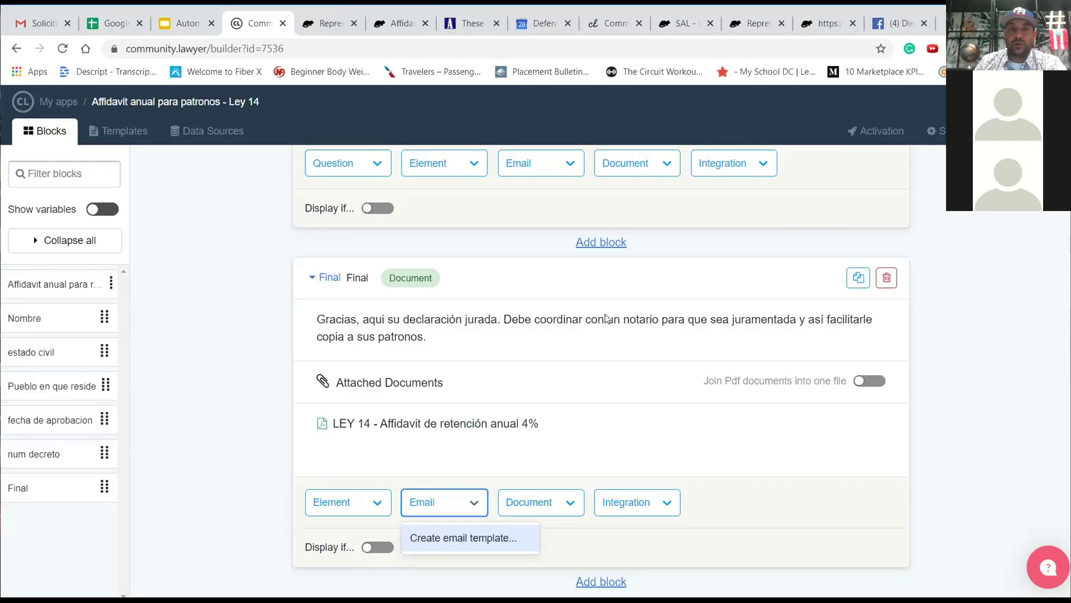
{"action": "scroll", "coordinate": [607, 318], "scroll_direction": "up", "scroll_amount": 10}
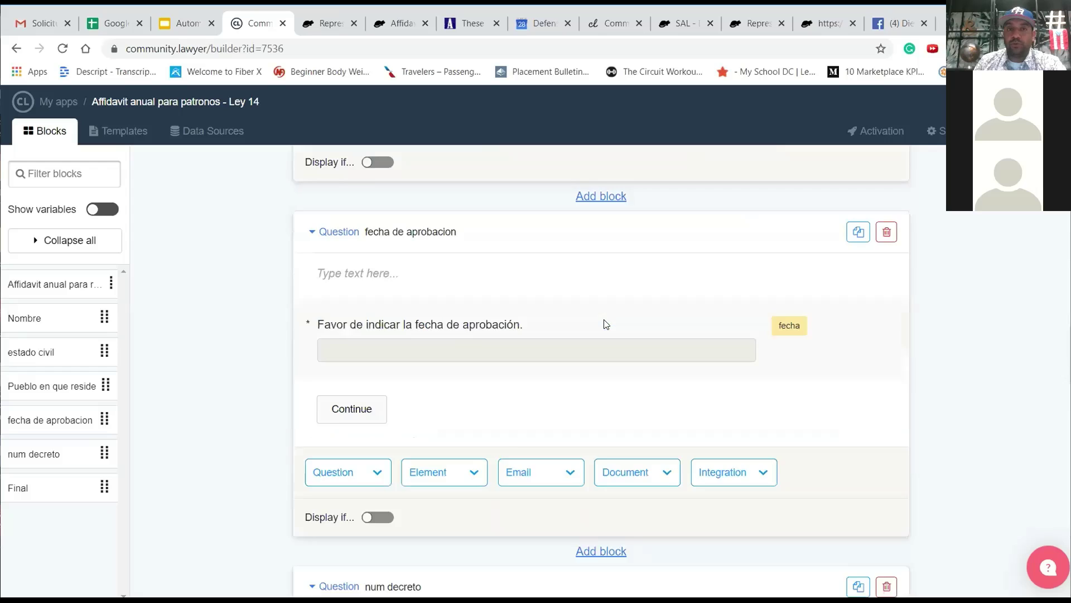
{"action": "scroll", "coordinate": [607, 324], "scroll_direction": "up", "scroll_amount": 10}
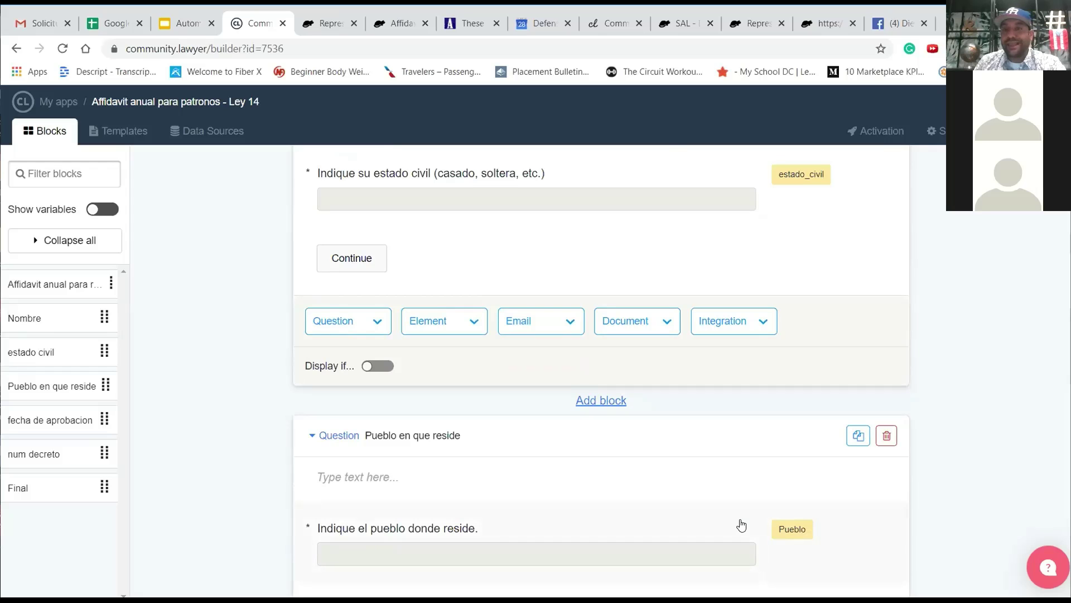
{"action": "scroll", "coordinate": [741, 525], "scroll_direction": "up", "scroll_amount": 10}
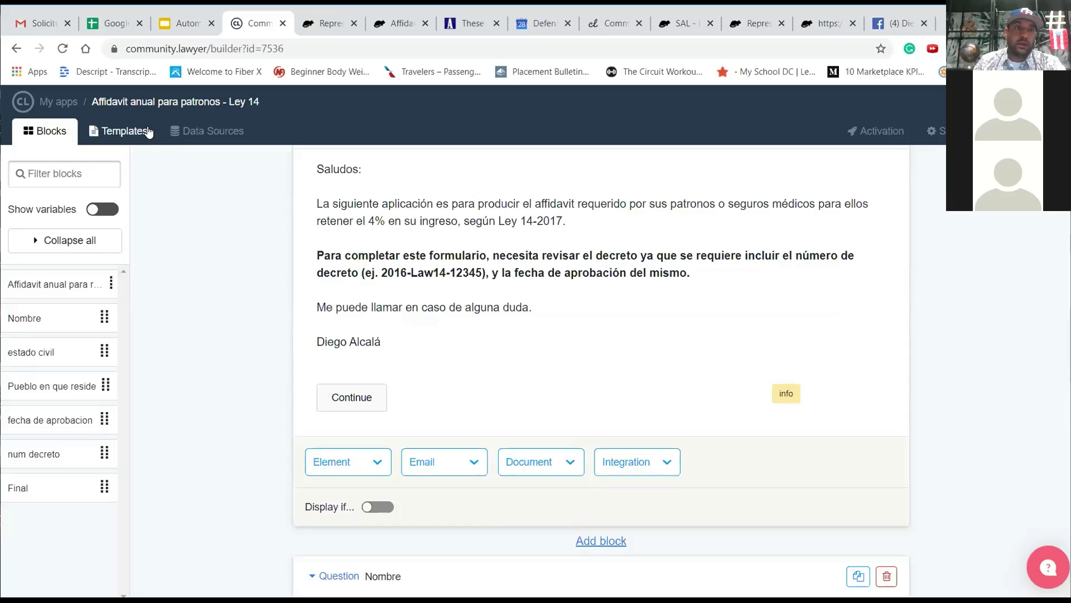
Step: Open the LEY 14 - Affidavit de retención anual 4% PDF template, inspect its estado_civil and nombre fields, and save and exit
{"action": "left_click", "coordinate": [120, 132]}
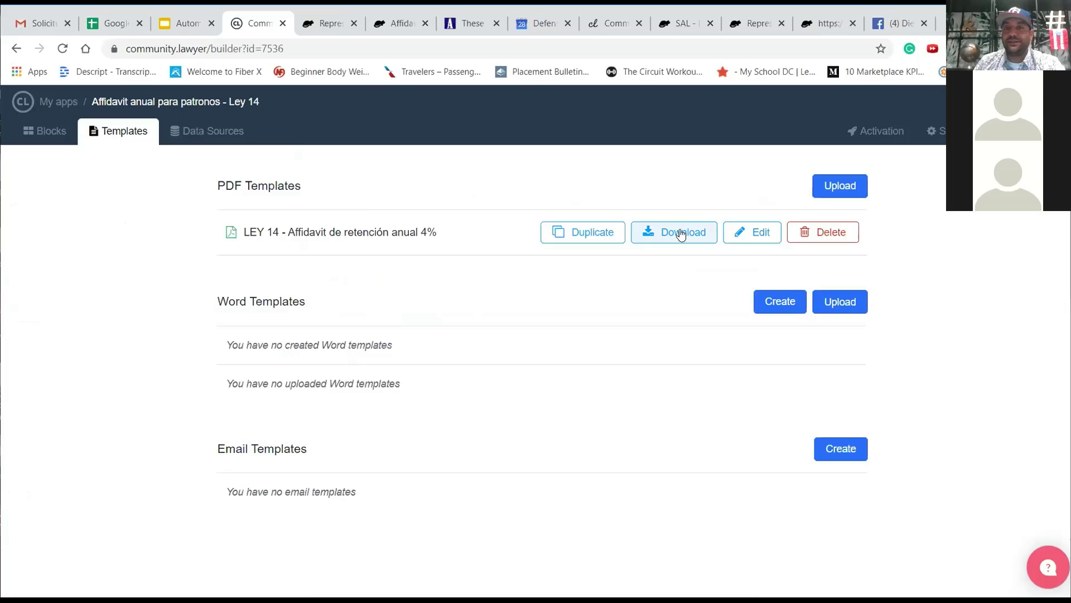
{"action": "left_click", "coordinate": [736, 231]}
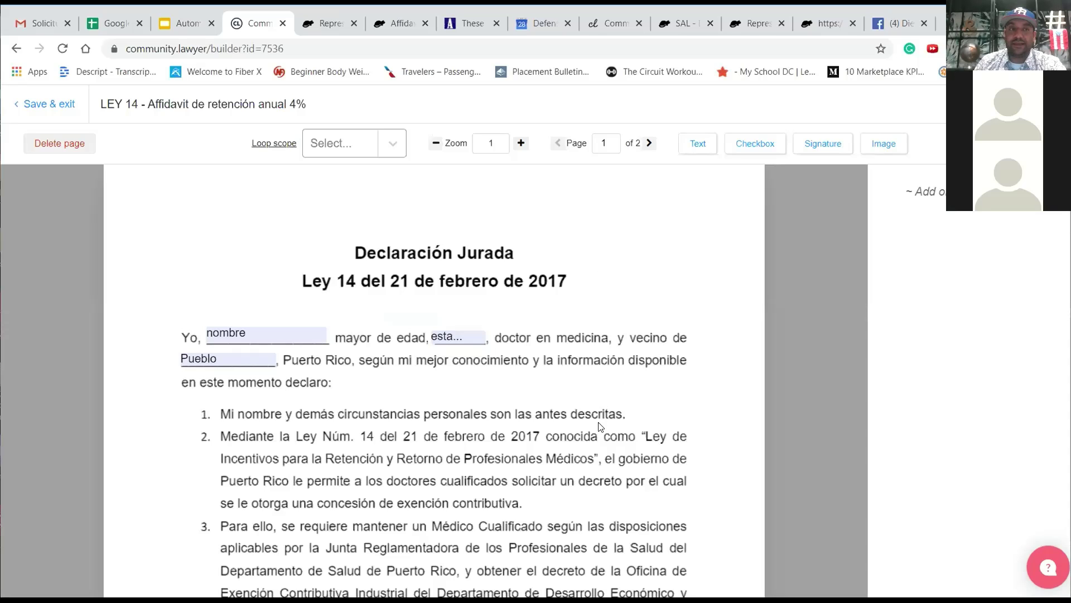
{"action": "scroll", "coordinate": [597, 434], "scroll_direction": "down", "scroll_amount": 1}
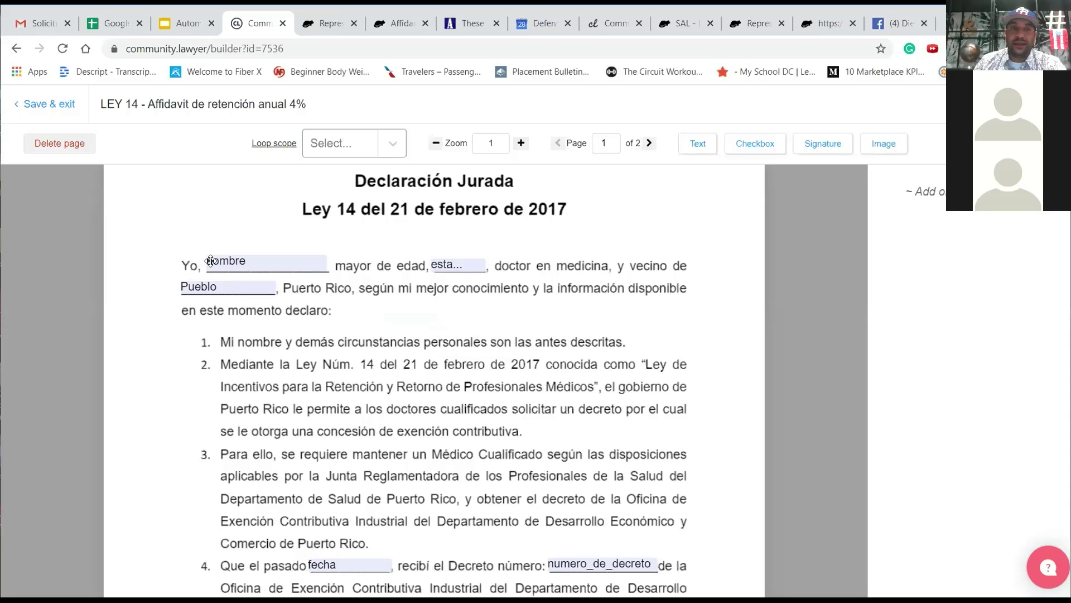
{"action": "left_click", "coordinate": [445, 265]}
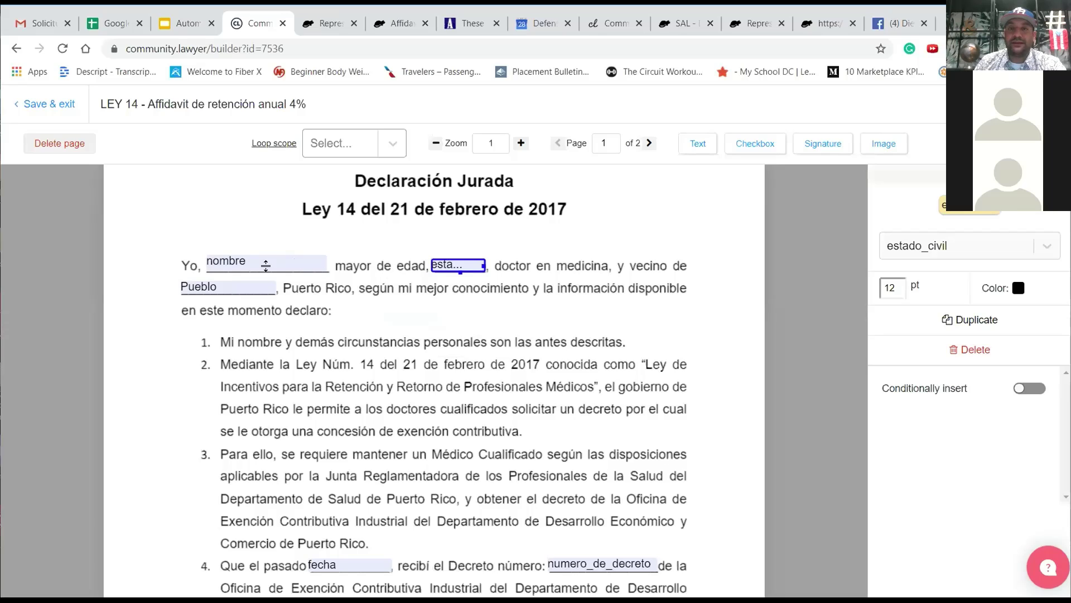
{"action": "left_click", "coordinate": [245, 264]}
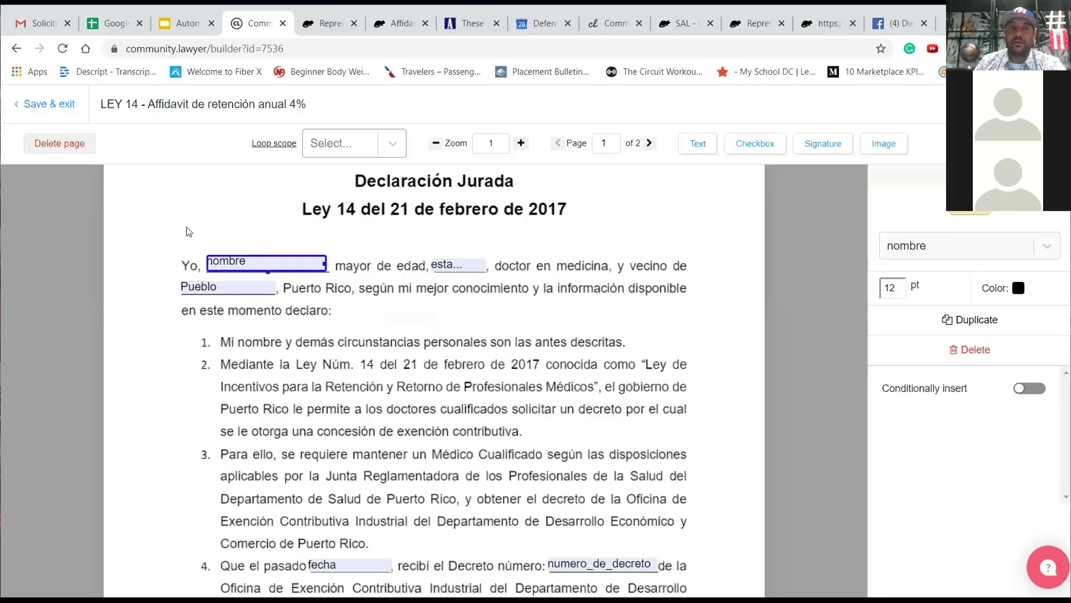
{"action": "left_click", "coordinate": [27, 106]}
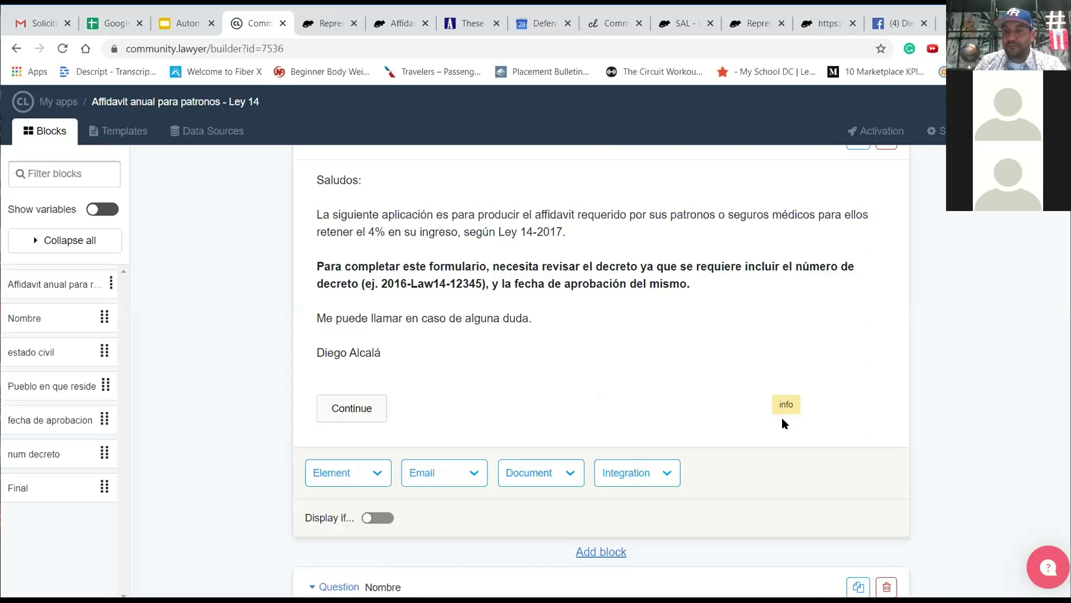
Step: Review the variable names assigned to the question blocks, from nombre through numero_de_decreto
{"action": "scroll", "coordinate": [782, 417], "scroll_direction": "down", "scroll_amount": 5}
{"action": "scroll", "coordinate": [782, 441], "scroll_direction": "down", "scroll_amount": 6}
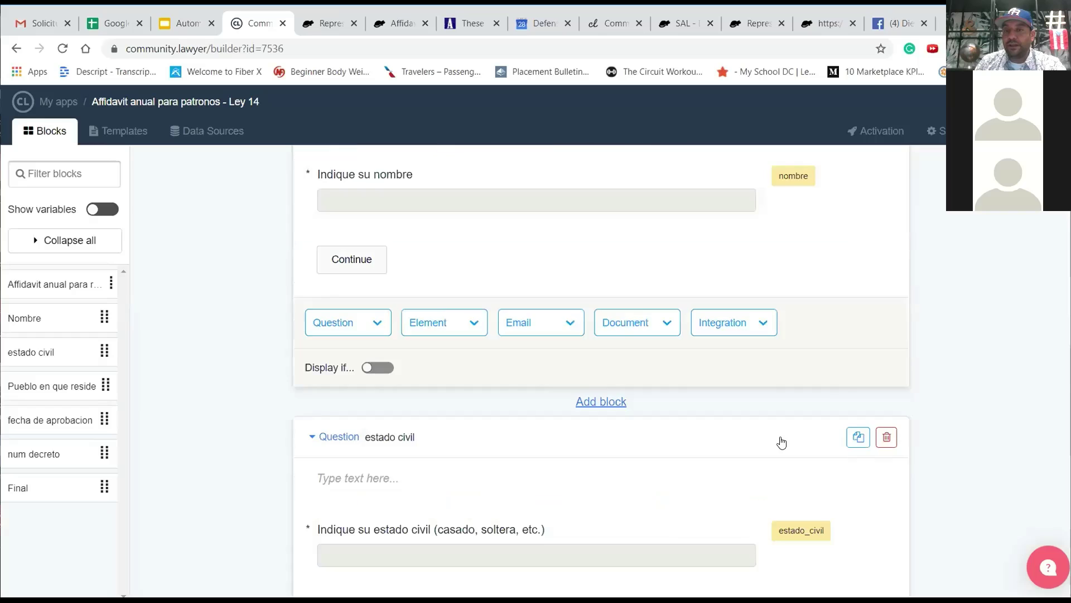
{"action": "scroll", "coordinate": [772, 394], "scroll_direction": "down", "scroll_amount": 6}
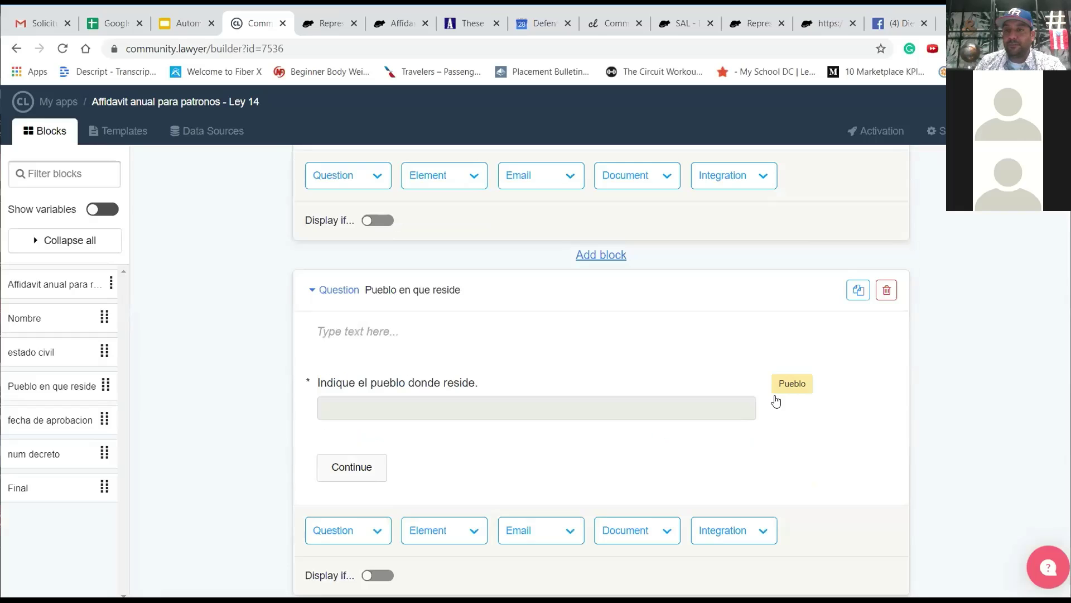
{"action": "scroll", "coordinate": [780, 453], "scroll_direction": "down", "scroll_amount": 5}
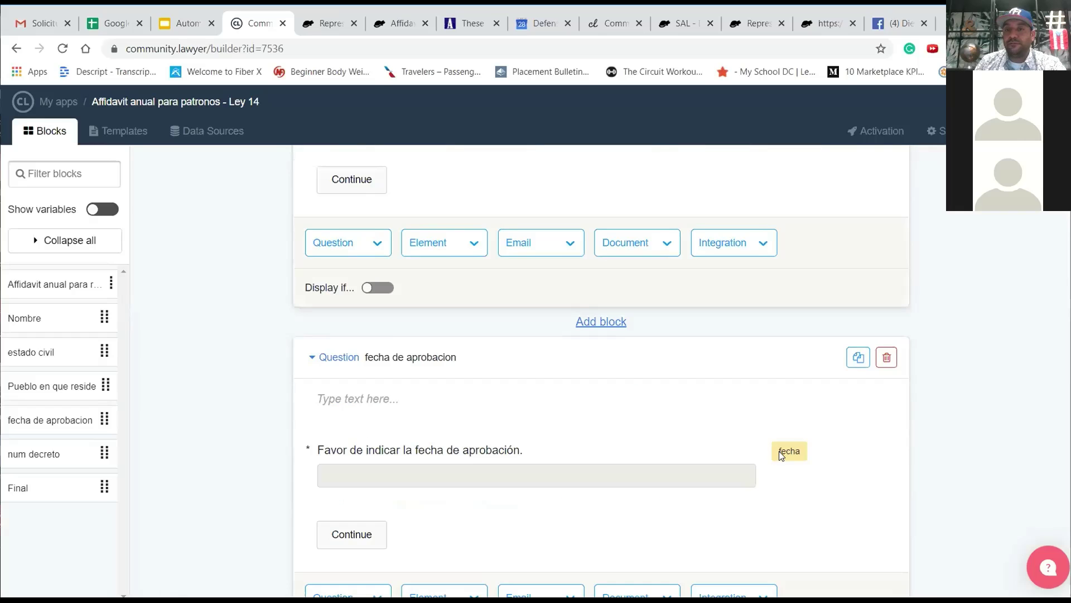
{"action": "scroll", "coordinate": [780, 453], "scroll_direction": "down", "scroll_amount": 2}
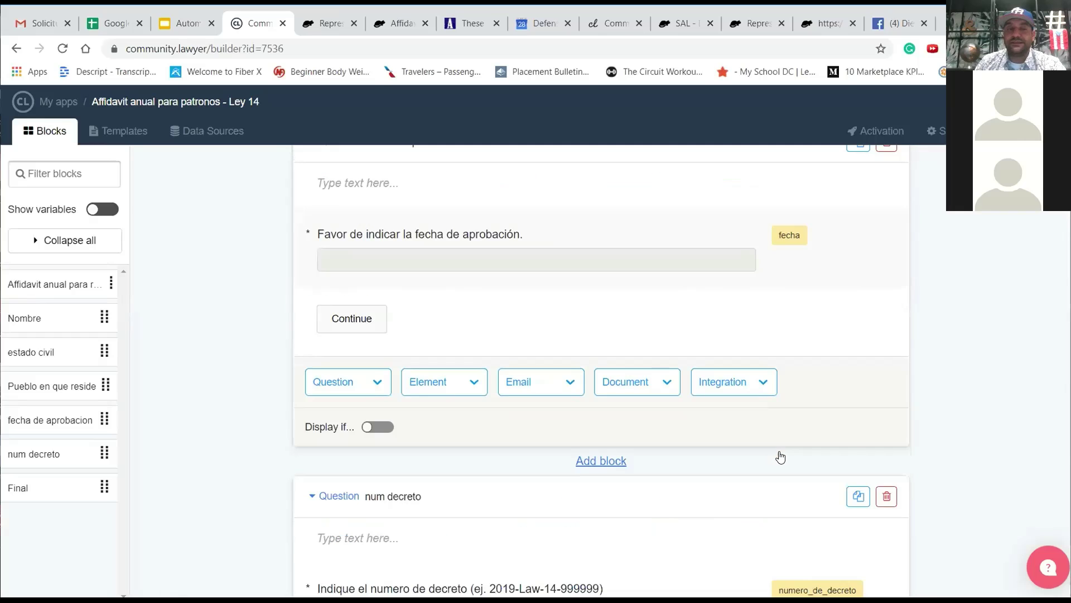
Step: Reopen the LEY 14 - Affidavit de retención anual 4% template and inspect its estado_civil and fecha fields, returning to the top of page 1
{"action": "left_click", "coordinate": [115, 137]}
{"action": "left_click", "coordinate": [752, 231]}
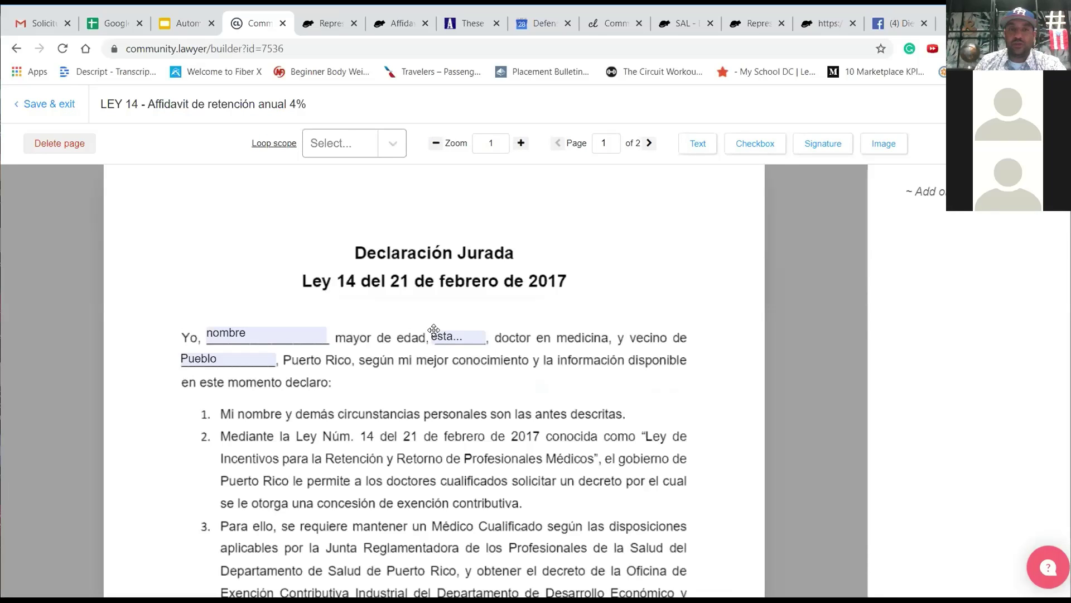
{"action": "left_click", "coordinate": [435, 335]}
{"action": "scroll", "coordinate": [423, 351], "scroll_direction": "down", "scroll_amount": 5}
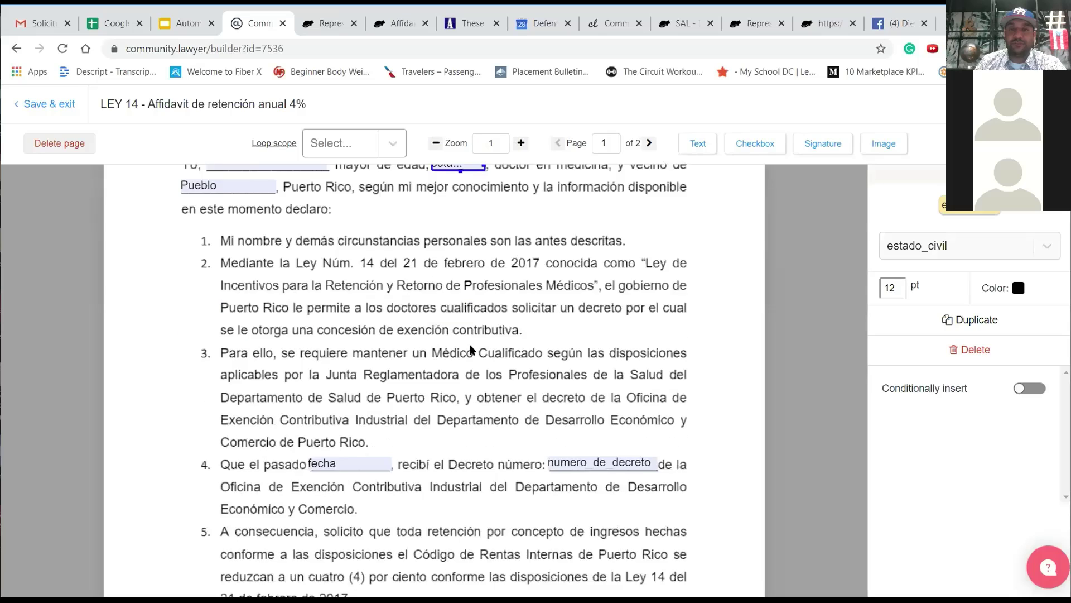
{"action": "left_click", "coordinate": [558, 349]}
{"action": "left_click", "coordinate": [332, 345]}
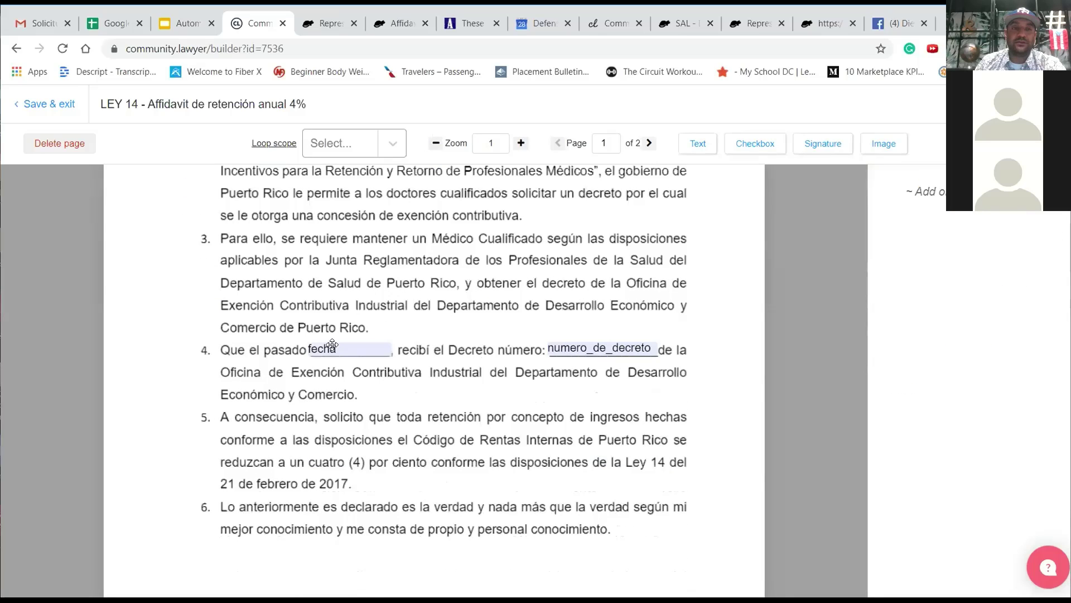
{"action": "scroll", "coordinate": [332, 346], "scroll_direction": "up", "scroll_amount": 5}
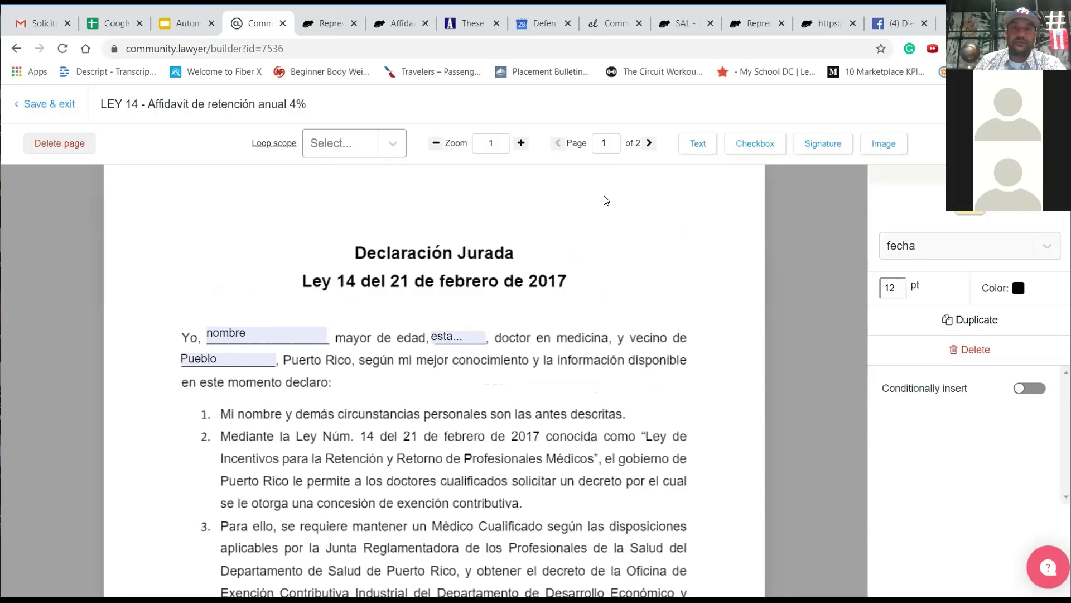
Step: Try to add a text field to the first page of the LEY 14 affidavit template
{"action": "left_click", "coordinate": [706, 153]}
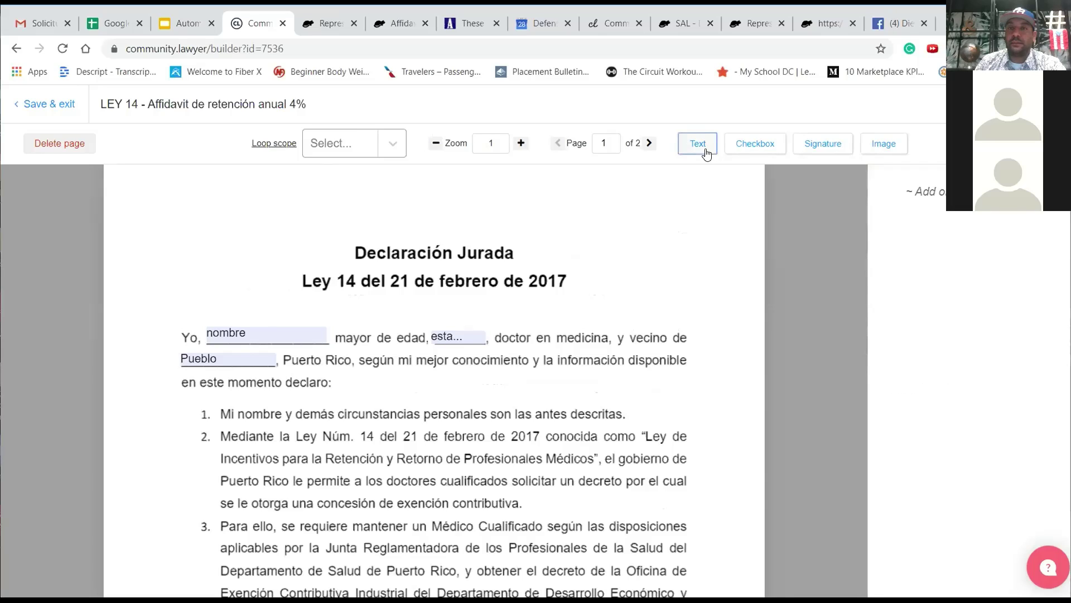
{"action": "left_click", "coordinate": [495, 331]}
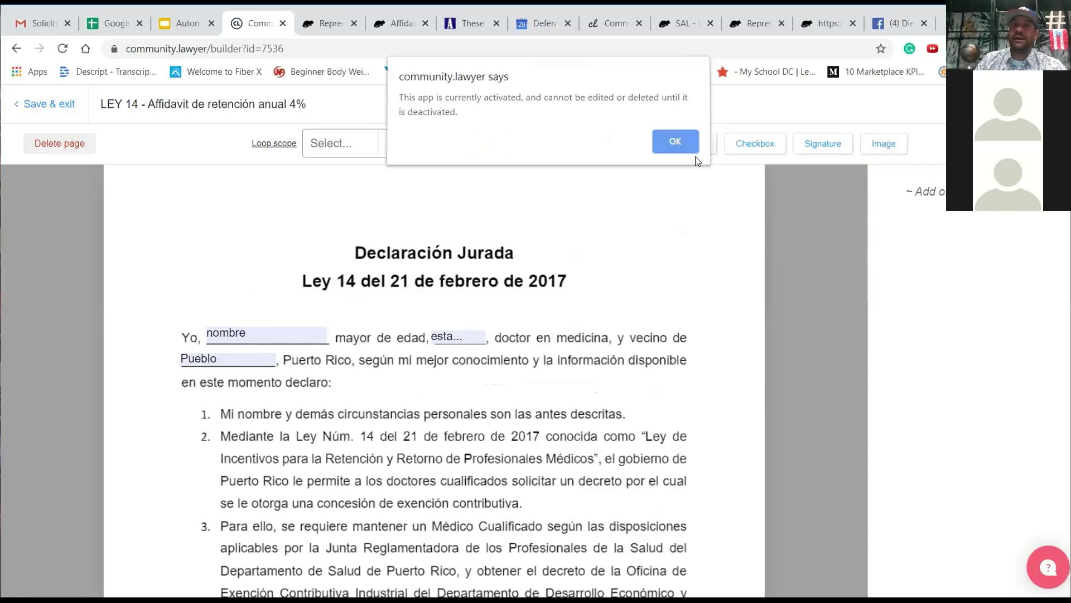
{"action": "left_click", "coordinate": [679, 144]}
Step: Review the placed fields on page 1 of the affidavit template, including fecha and numero_de_decreto, and save and exit
{"action": "scroll", "coordinate": [368, 379], "scroll_direction": "down", "scroll_amount": 7}
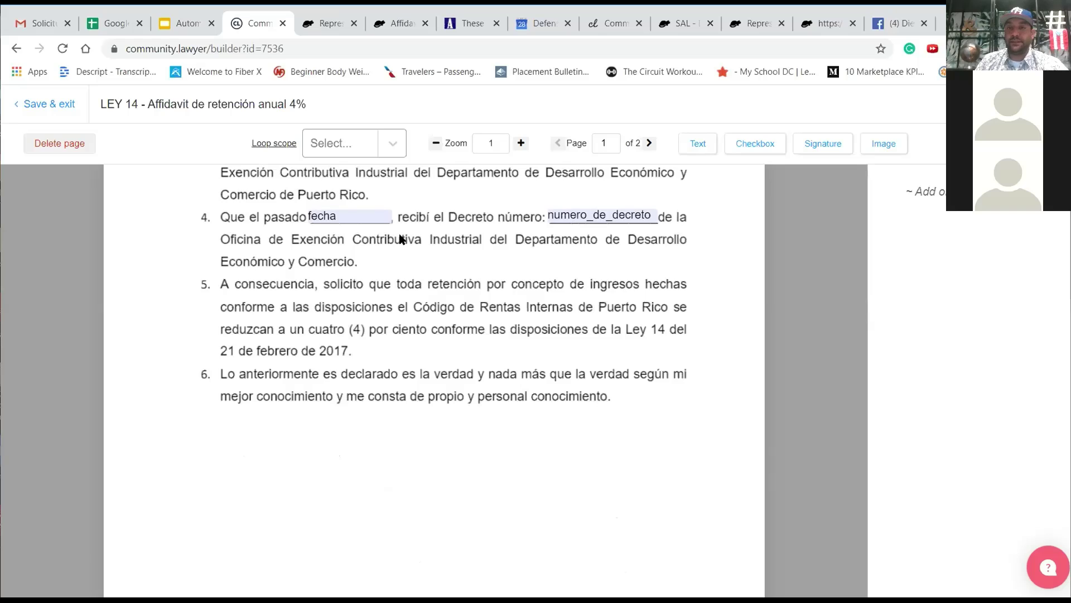
{"action": "scroll", "coordinate": [410, 240], "scroll_direction": "up", "scroll_amount": 6}
{"action": "scroll", "coordinate": [410, 240], "scroll_direction": "up", "scroll_amount": 1}
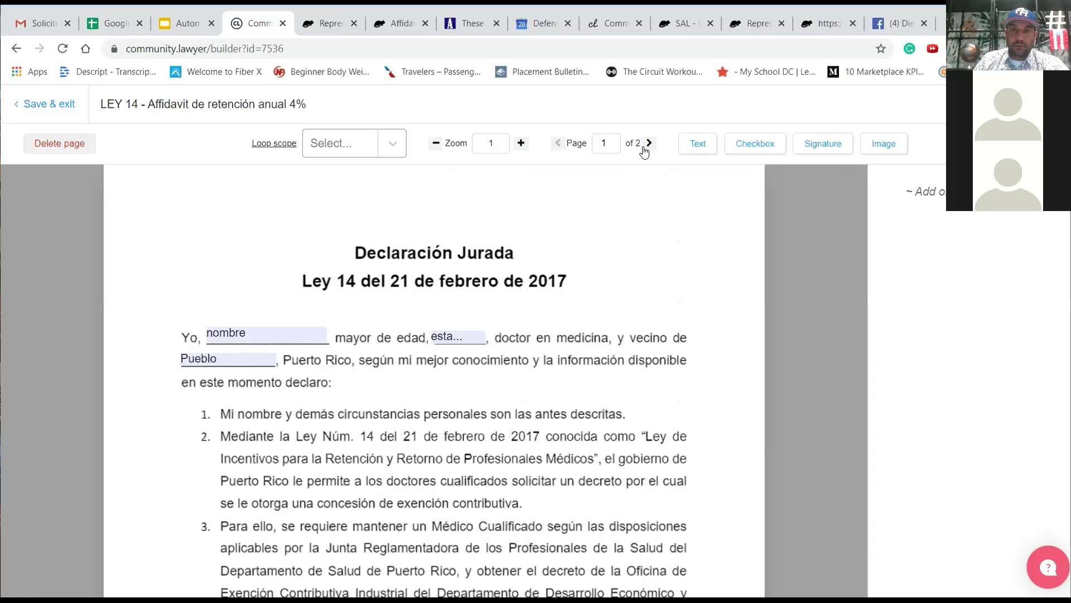
{"action": "left_click", "coordinate": [43, 125]}
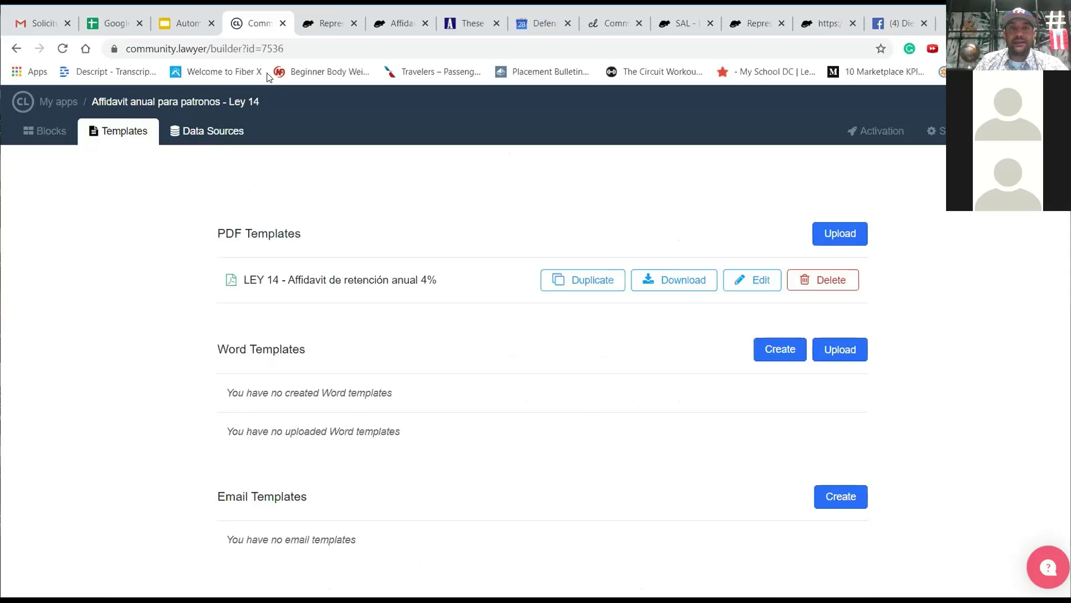
Step: Close the Representación legal gratuita interview tab and return to the Ley 14 app's builder
{"action": "left_click", "coordinate": [331, 26]}
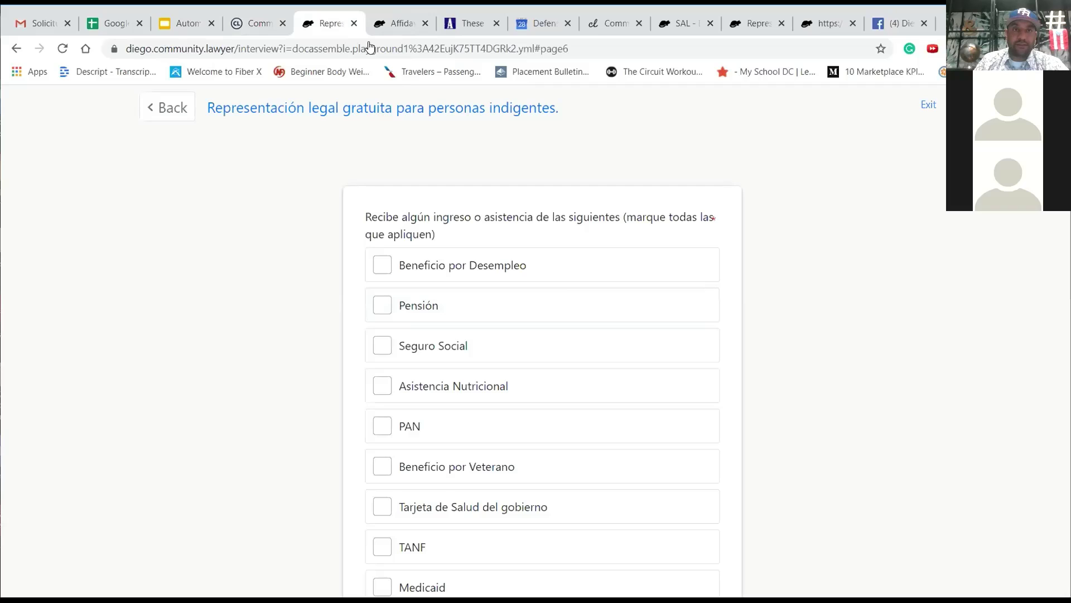
{"action": "left_click", "coordinate": [354, 23]}
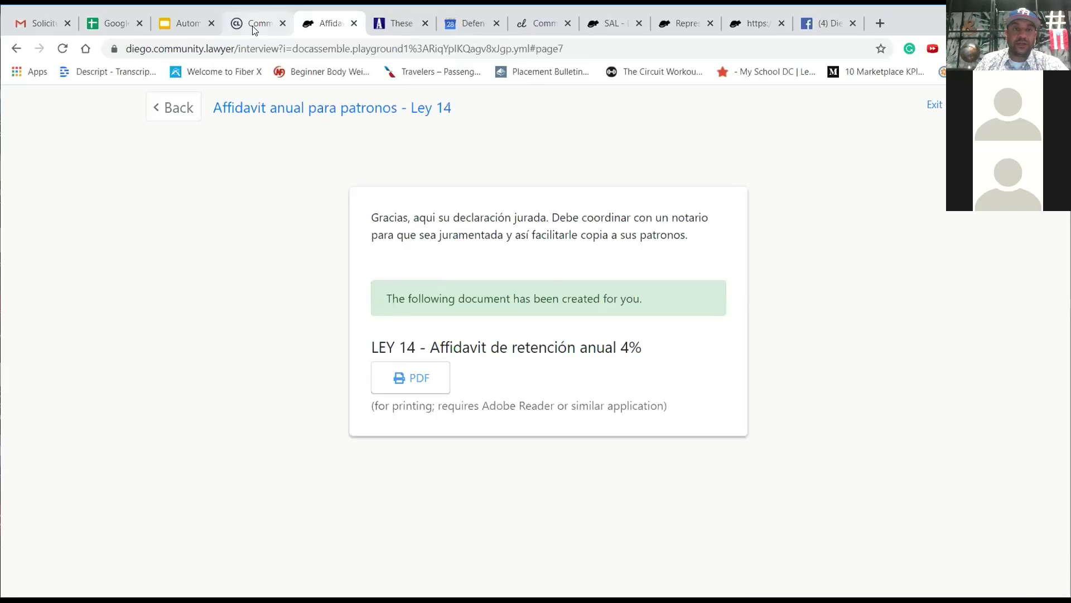
{"action": "left_click", "coordinate": [253, 25]}
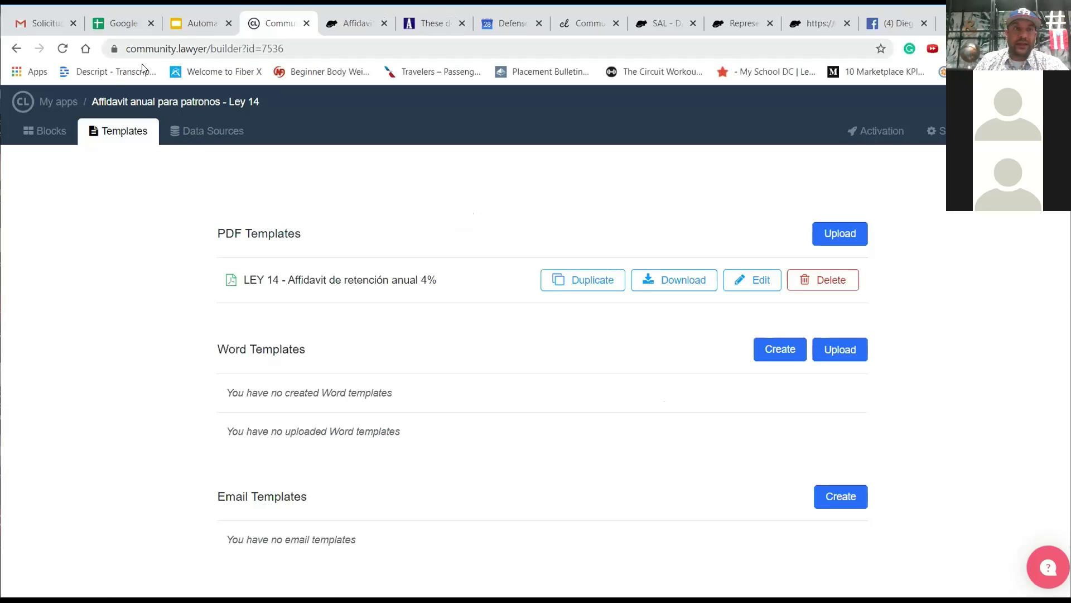
{"action": "key", "text": "ctrl+shift+Tab"}
{"action": "left_click", "coordinate": [269, 27]}
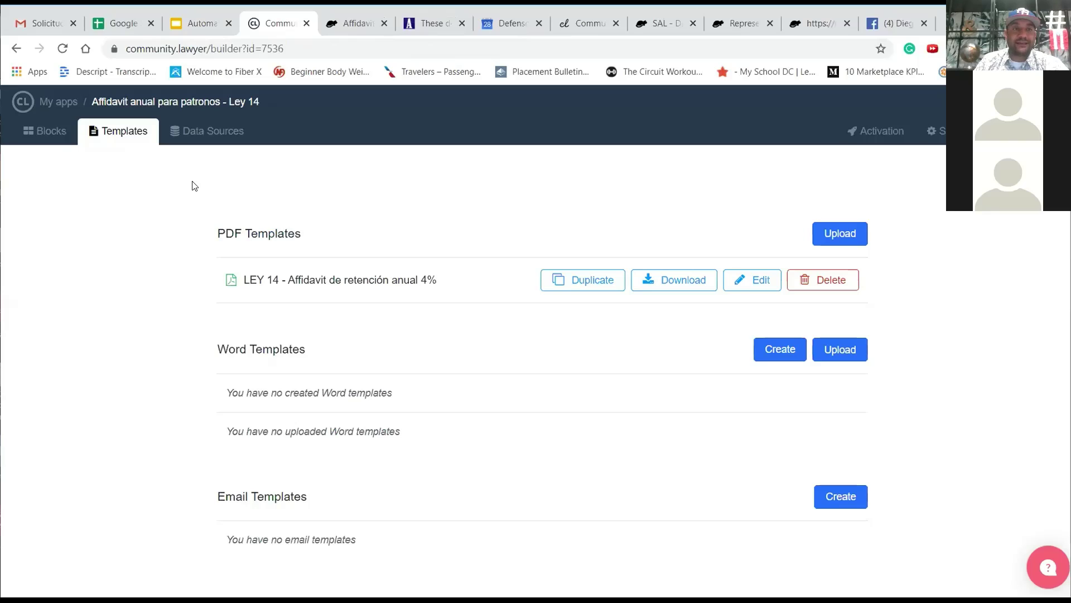
Step: Go back to the list of apps and open Representación legal gratuita para personas indigentes for editing
{"action": "left_click", "coordinate": [62, 121]}
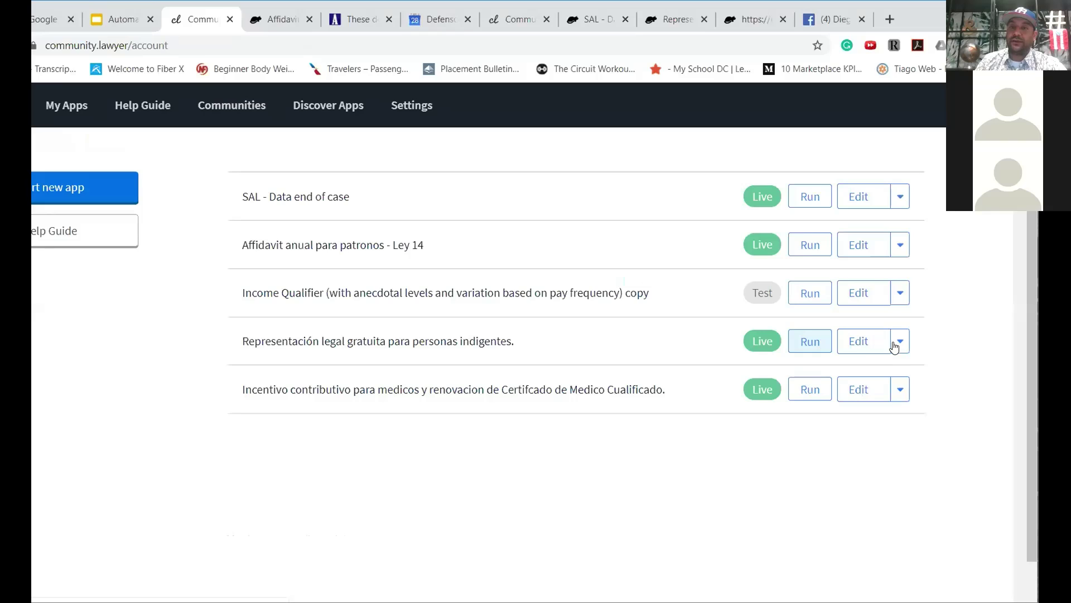
{"action": "left_click", "coordinate": [896, 346]}
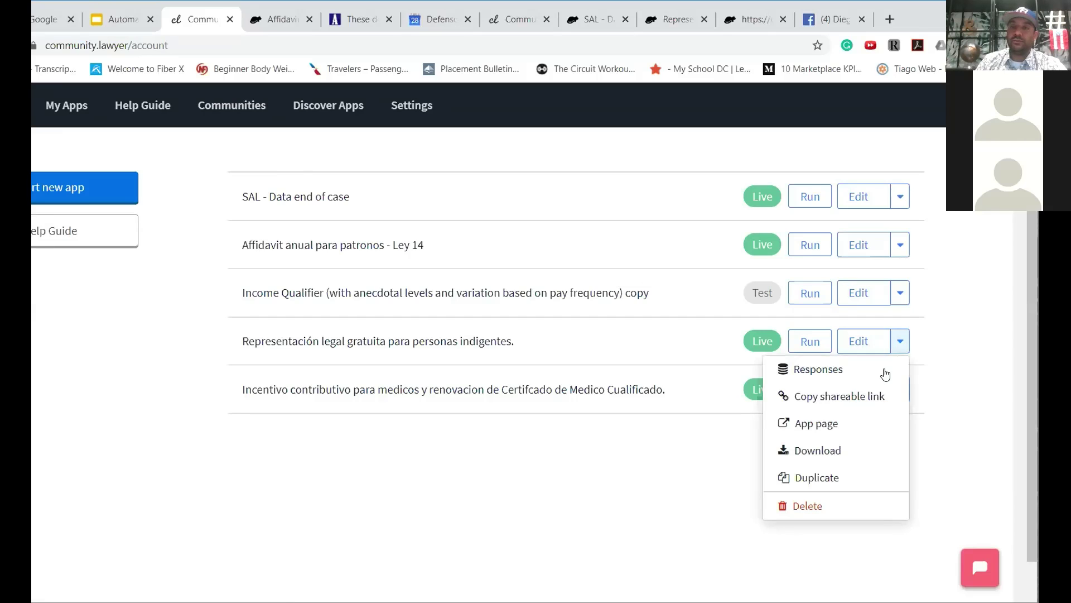
{"action": "left_click", "coordinate": [870, 345]}
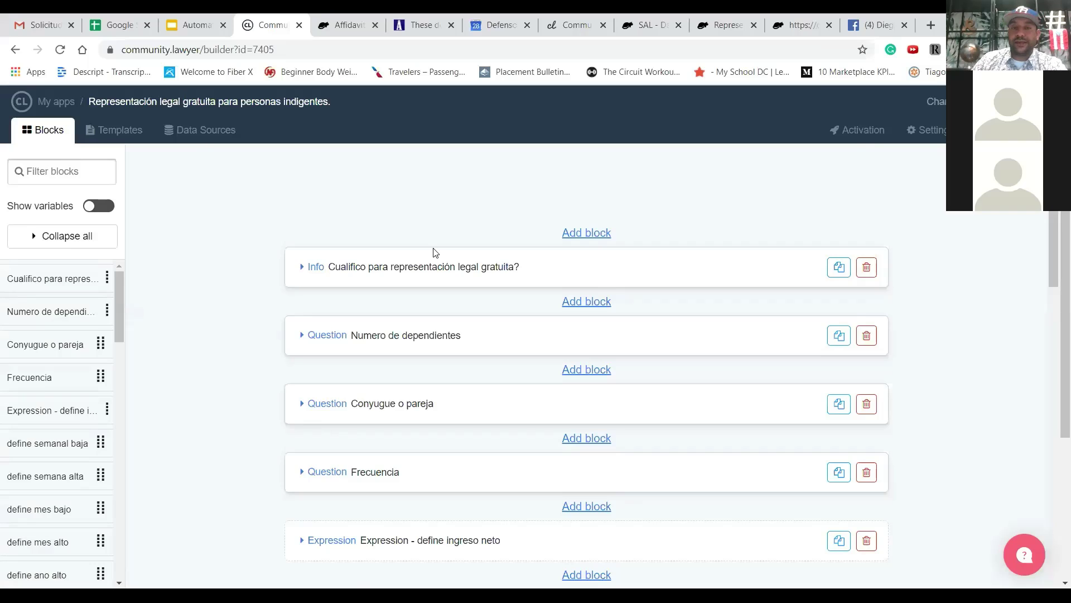
Step: Open the app's OAT-1385 PDF template and review the court heading and defendant information fields on page 1
{"action": "scroll", "coordinate": [436, 259], "scroll_direction": "down", "scroll_amount": 2}
{"action": "left_click", "coordinate": [106, 136]}
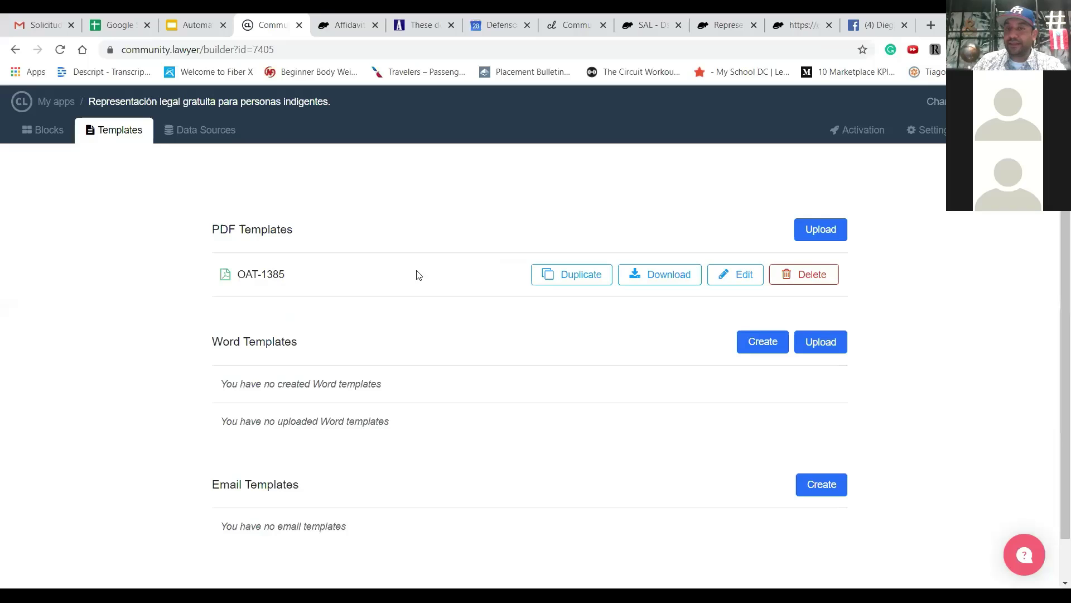
{"action": "left_click", "coordinate": [757, 276]}
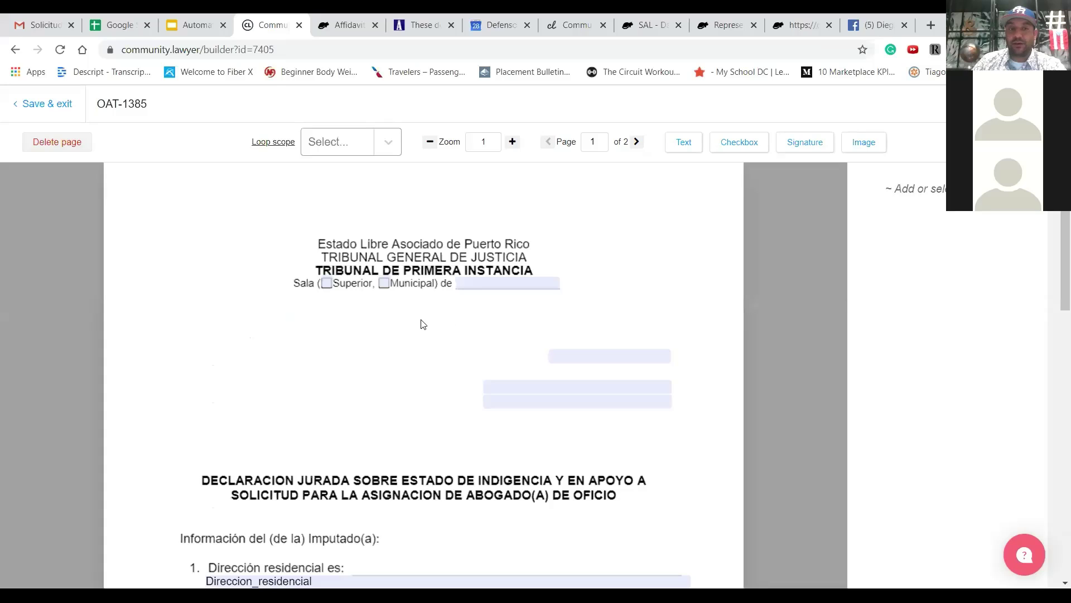
{"action": "scroll", "coordinate": [423, 324], "scroll_direction": "down", "scroll_amount": 3}
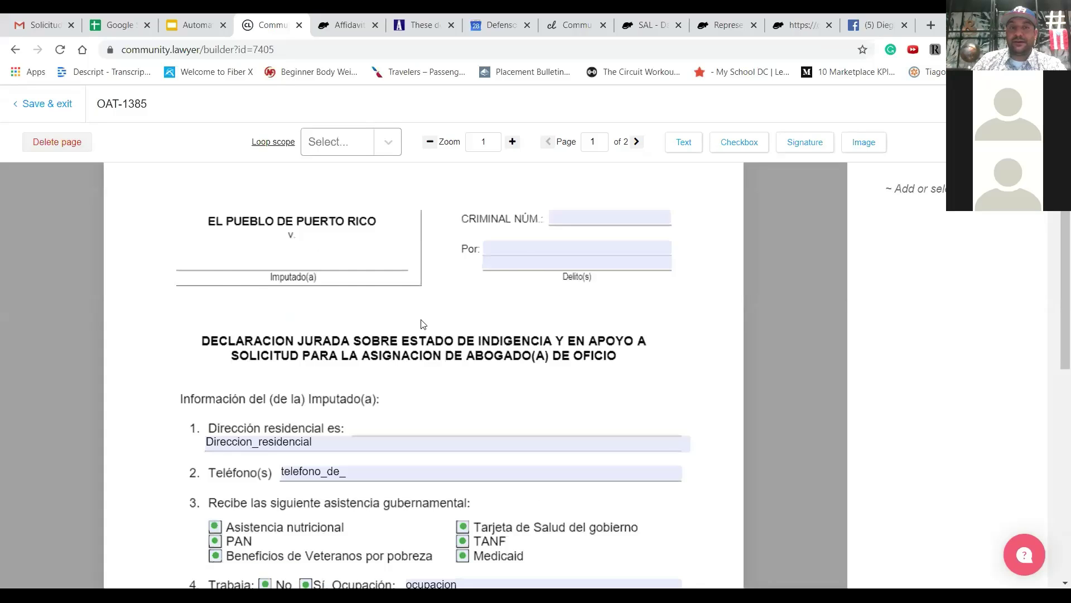
{"action": "scroll", "coordinate": [423, 324], "scroll_direction": "up", "scroll_amount": 3}
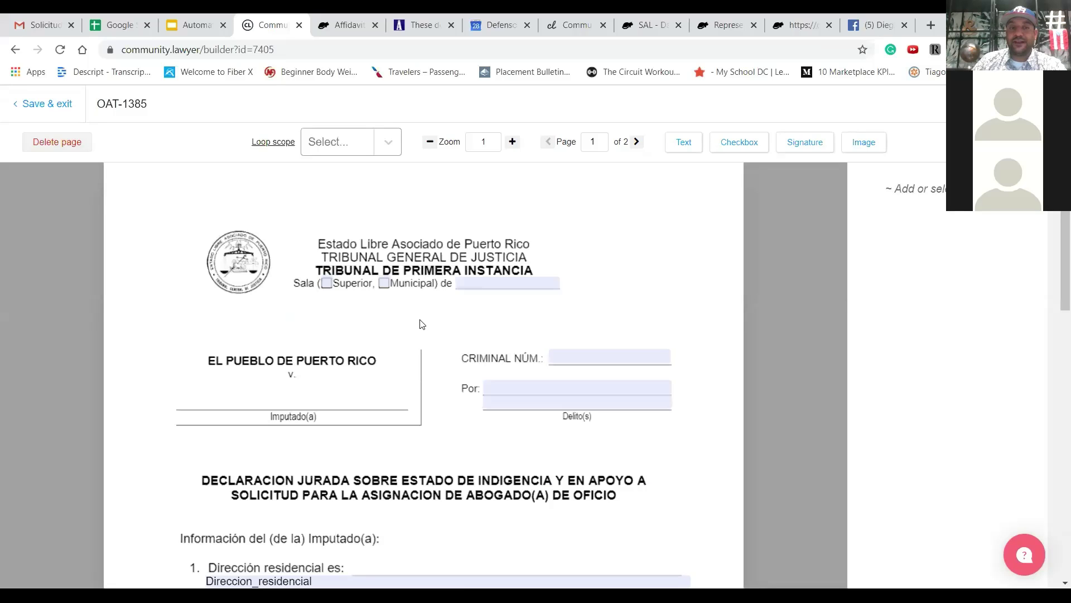
{"action": "scroll", "coordinate": [422, 324], "scroll_direction": "down", "scroll_amount": 3}
{"action": "scroll", "coordinate": [423, 325], "scroll_direction": "down", "scroll_amount": 1}
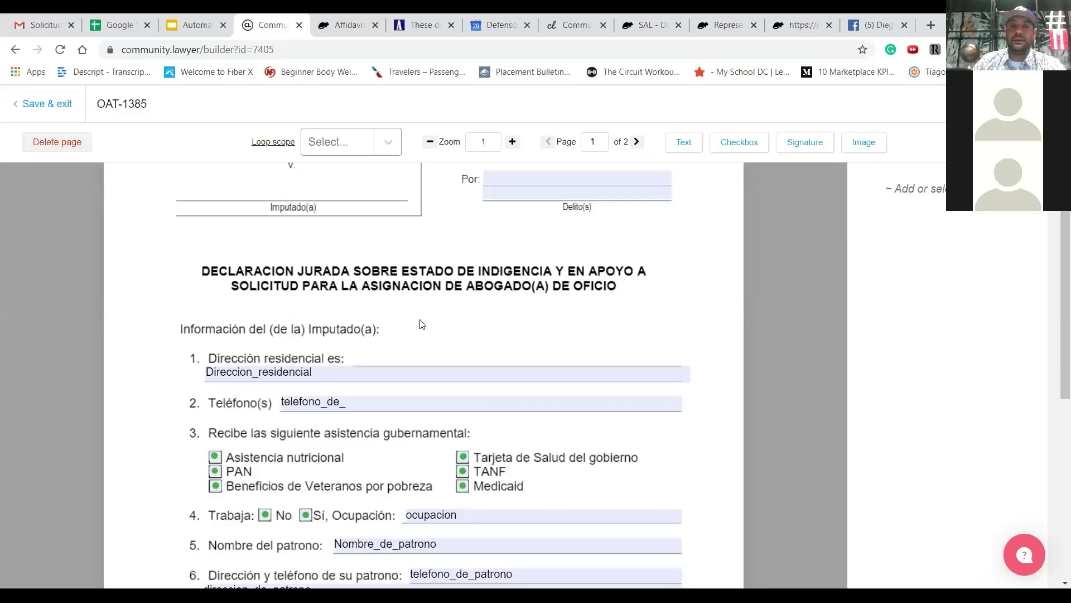
{"action": "scroll", "coordinate": [375, 361], "scroll_direction": "down", "scroll_amount": 1}
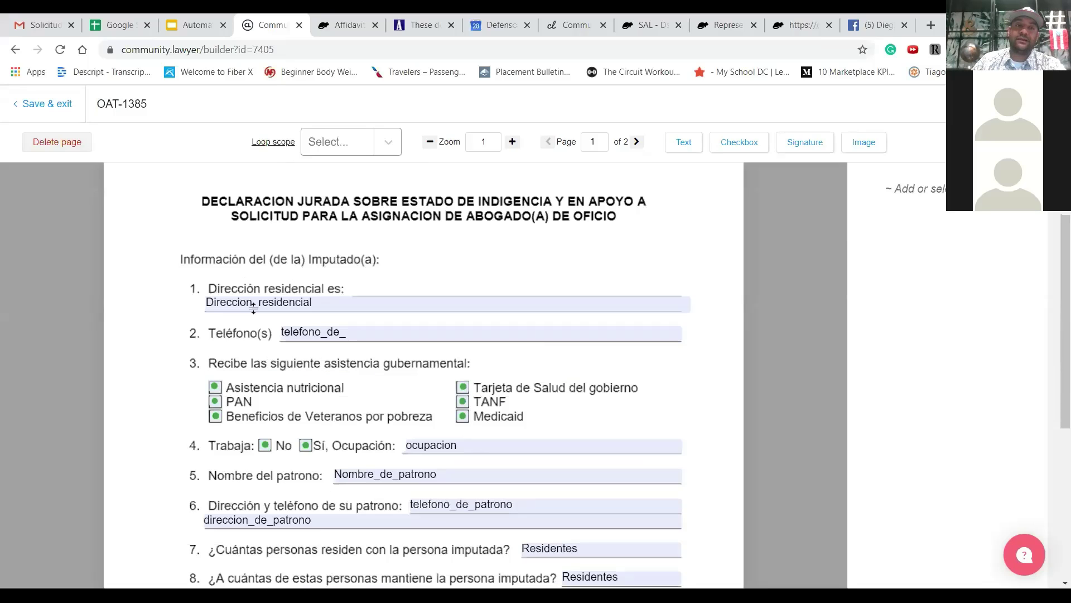
Step: Inspect the telefono_de_ field and the Asistencia nutricional checkbox, and look over the remaining fields on page 1
{"action": "left_click", "coordinate": [295, 332]}
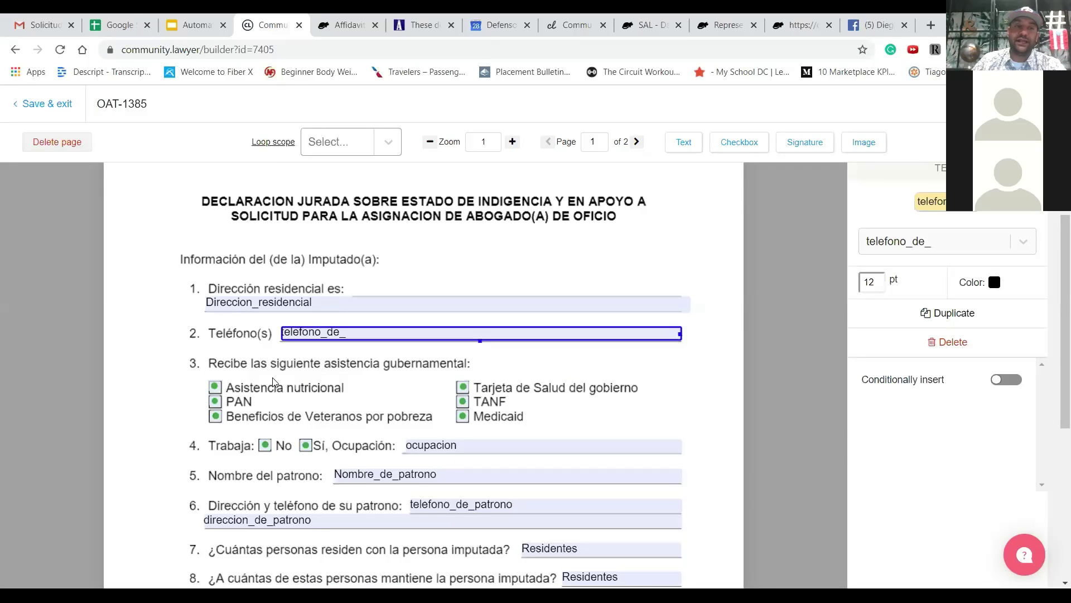
{"action": "left_click", "coordinate": [212, 402]}
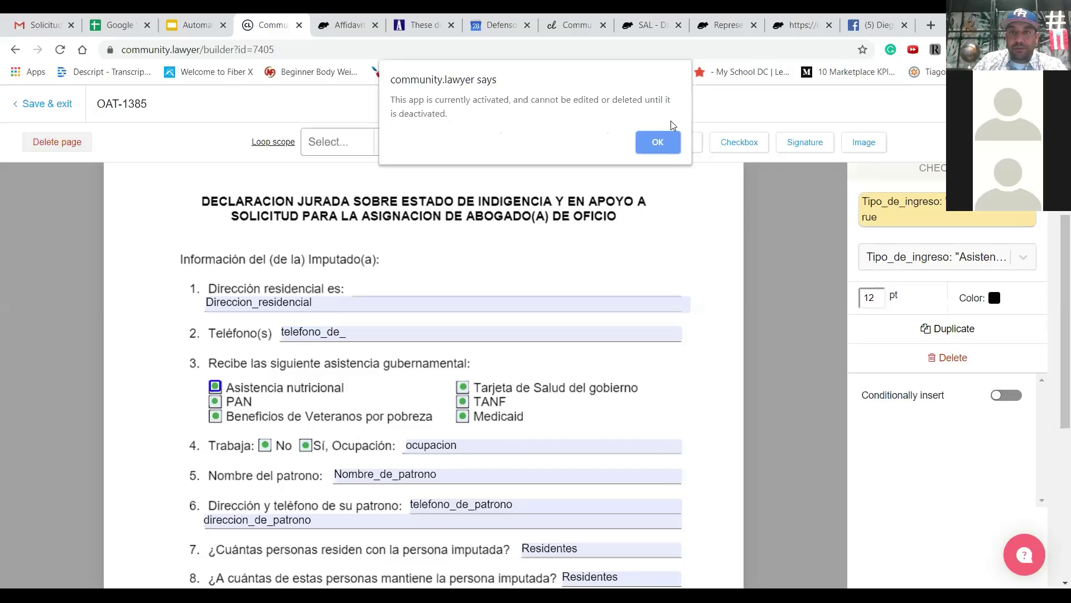
{"action": "left_click", "coordinate": [659, 142]}
{"action": "scroll", "coordinate": [576, 363], "scroll_direction": "down", "scroll_amount": 1}
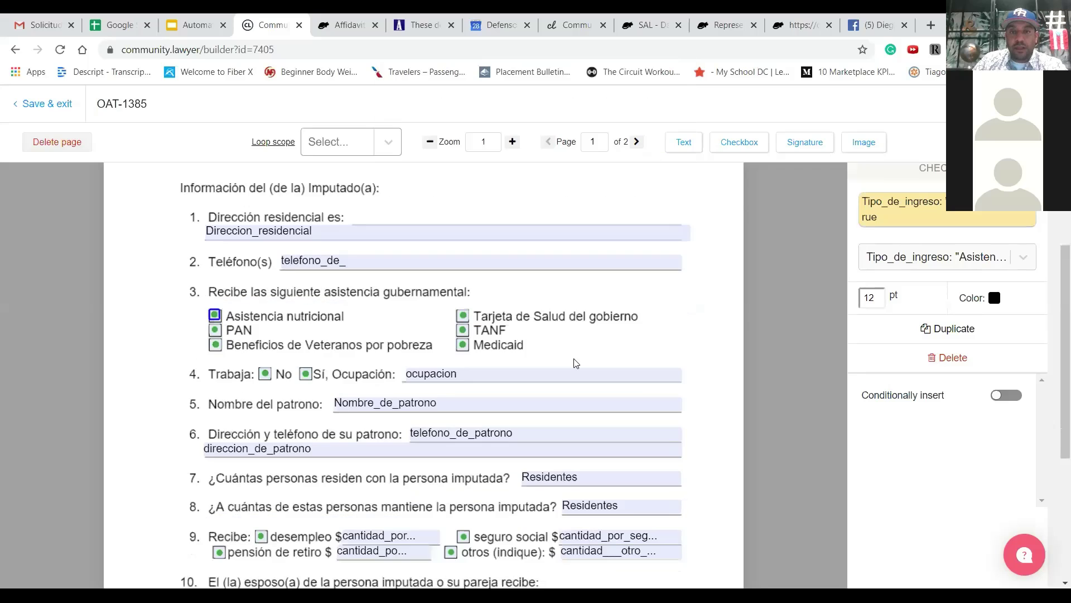
{"action": "scroll", "coordinate": [576, 363], "scroll_direction": "down", "scroll_amount": 4}
{"action": "scroll", "coordinate": [577, 363], "scroll_direction": "up", "scroll_amount": 6}
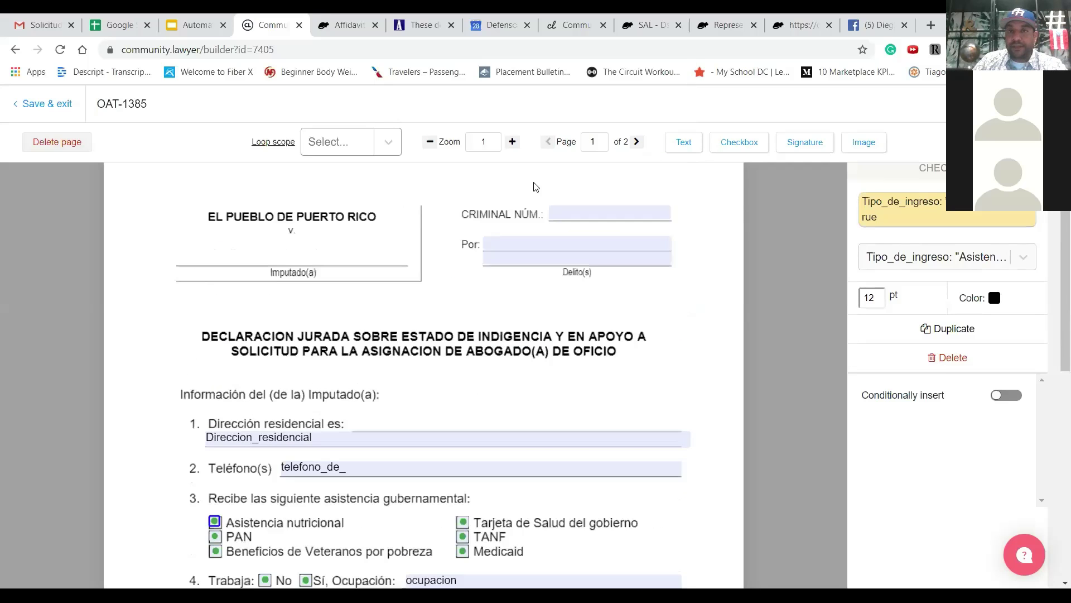
Step: Go to page 2 of OAT-1385 and inspect the Valor Estimado fields and total_deuda in the property table
{"action": "left_click", "coordinate": [637, 142]}
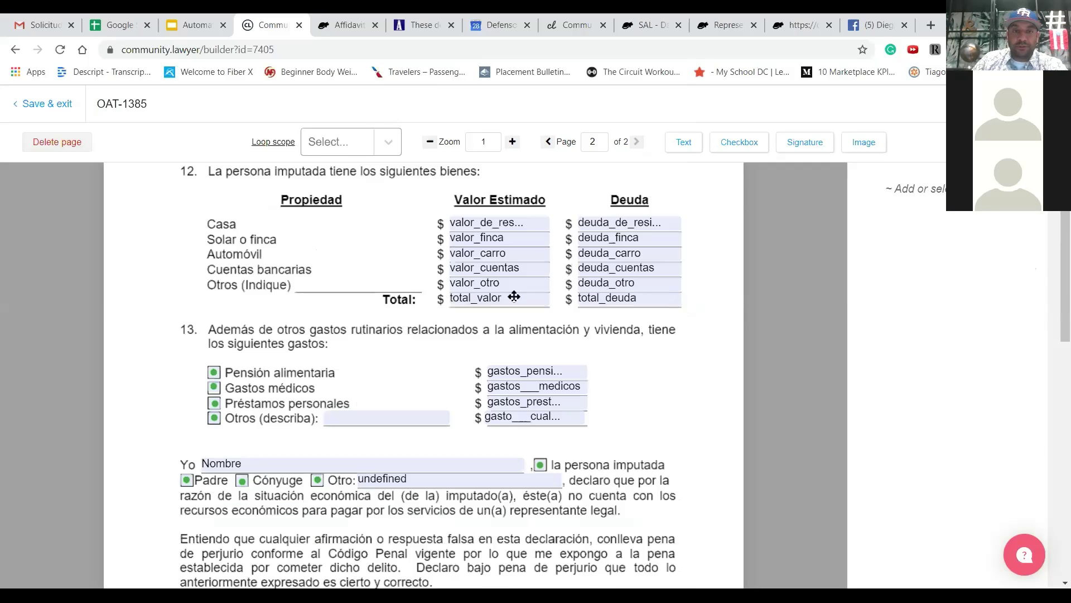
{"action": "left_click", "coordinate": [458, 224]}
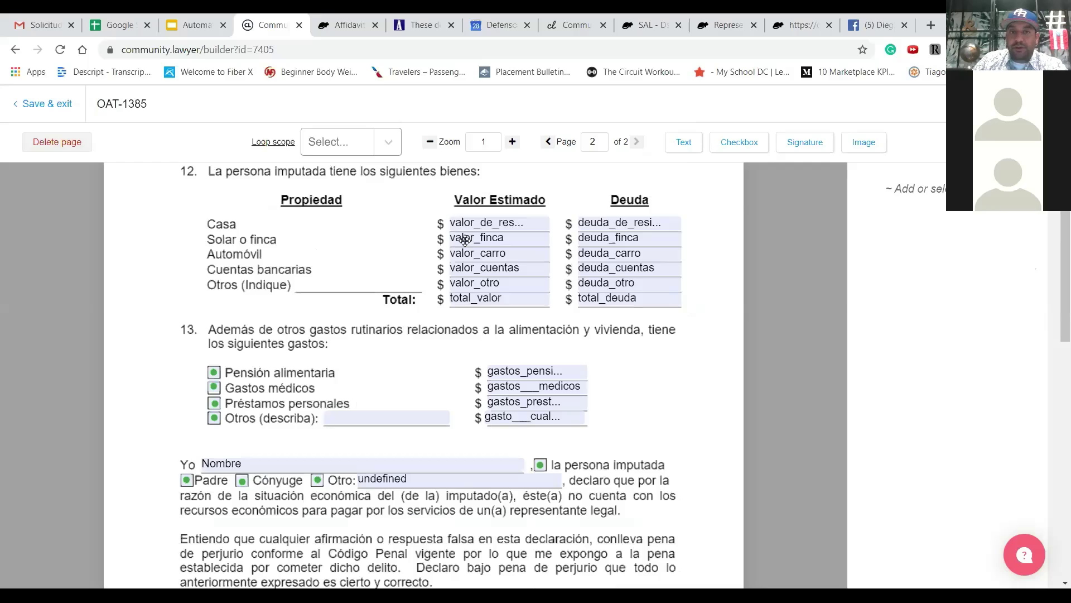
{"action": "left_click", "coordinate": [466, 241]}
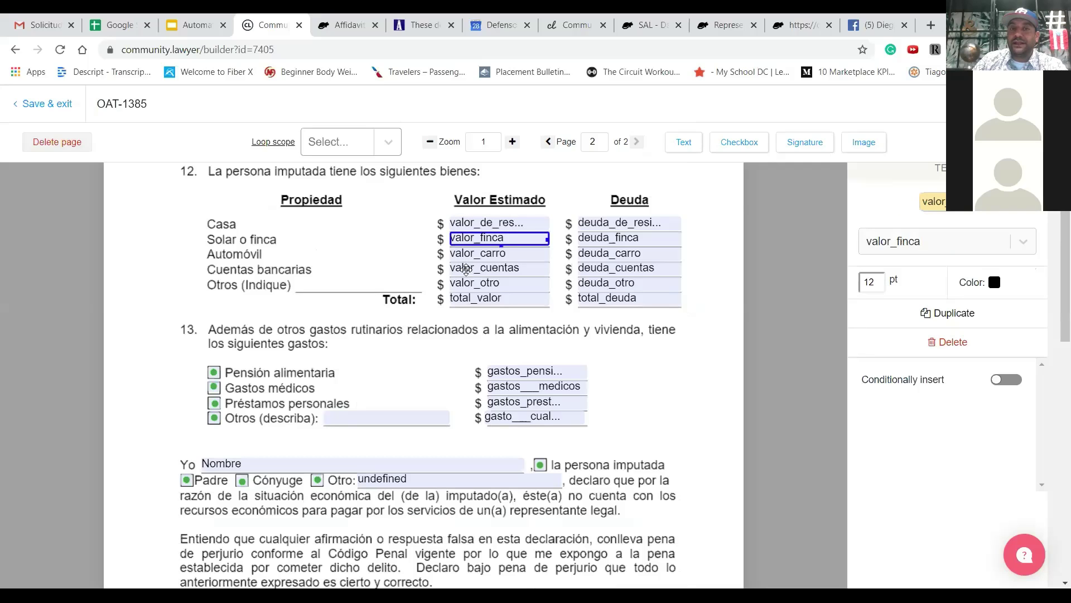
{"action": "left_click", "coordinate": [466, 255]}
{"action": "left_click", "coordinate": [467, 269]}
{"action": "left_click", "coordinate": [509, 296]}
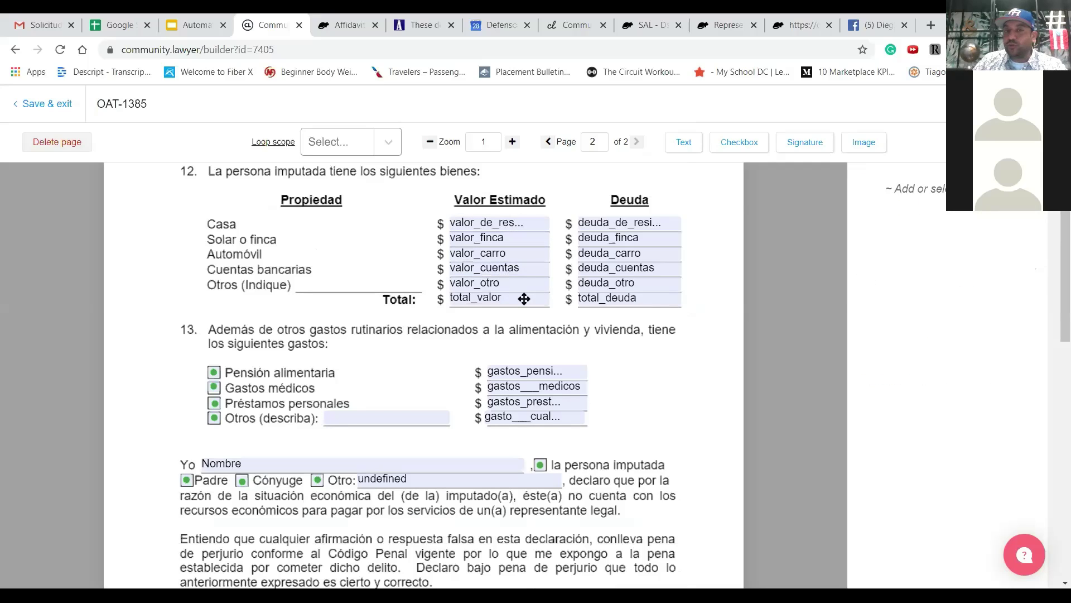
{"action": "left_click", "coordinate": [602, 298]}
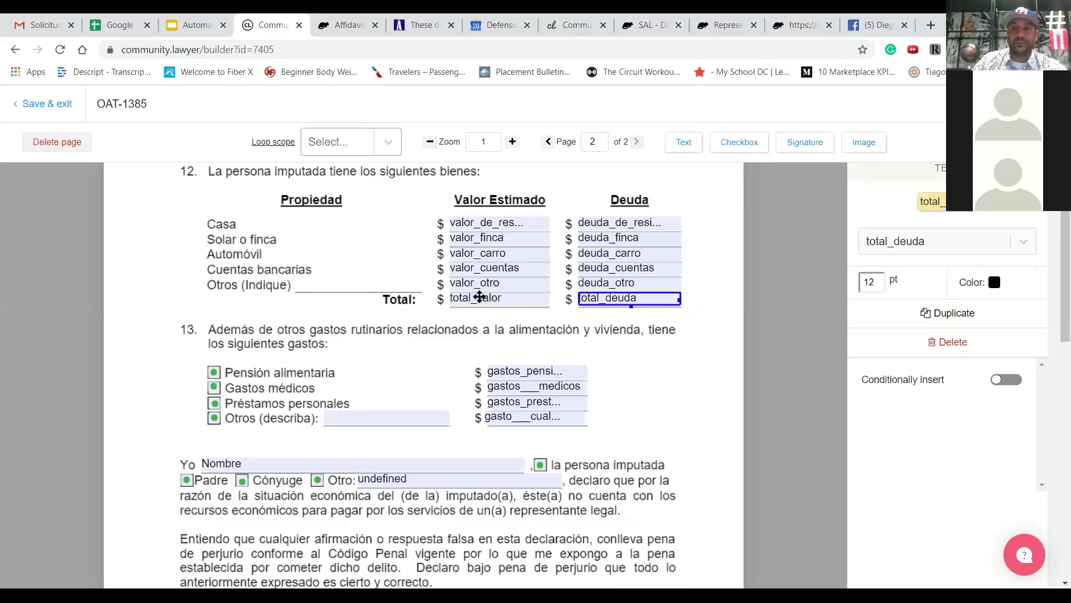
Step: Review the declaration, signature and Juramento sections on page 2, and save and exit the OAT-1385 template
{"action": "scroll", "coordinate": [479, 299], "scroll_direction": "down", "scroll_amount": 3}
{"action": "scroll", "coordinate": [478, 301], "scroll_direction": "down", "scroll_amount": 1}
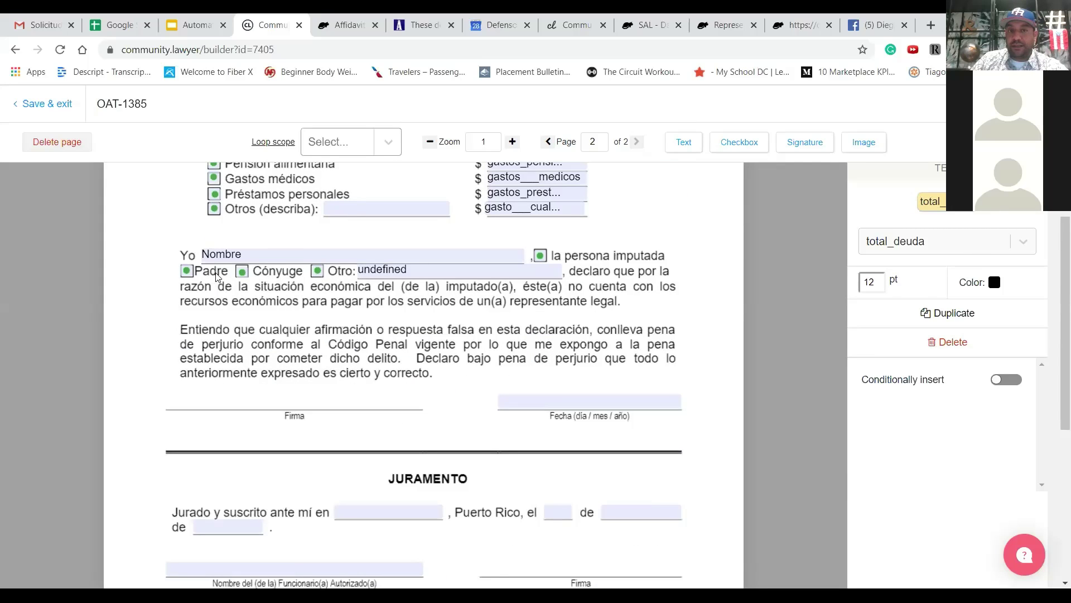
{"action": "scroll", "coordinate": [558, 286], "scroll_direction": "down", "scroll_amount": 2}
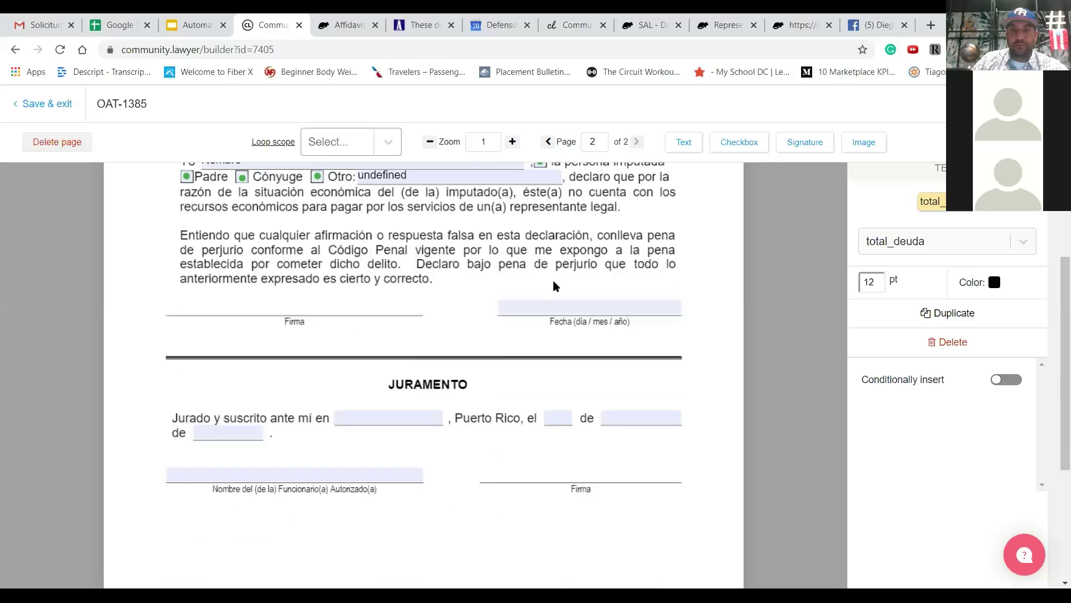
{"action": "scroll", "coordinate": [560, 261], "scroll_direction": "up", "scroll_amount": 1}
{"action": "scroll", "coordinate": [559, 262], "scroll_direction": "up", "scroll_amount": 5}
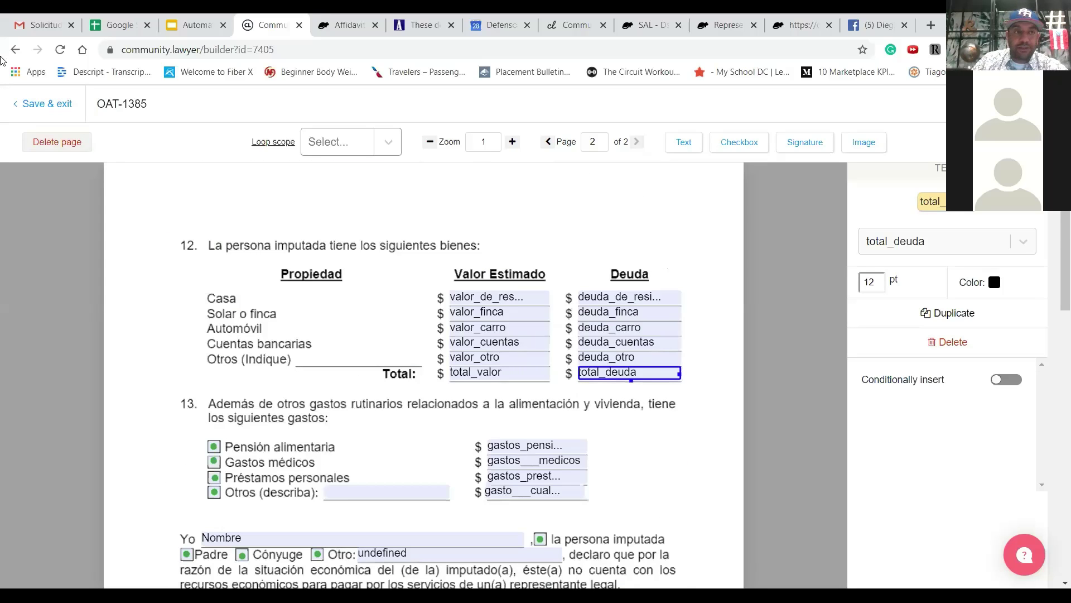
{"action": "left_click", "coordinate": [27, 103]}
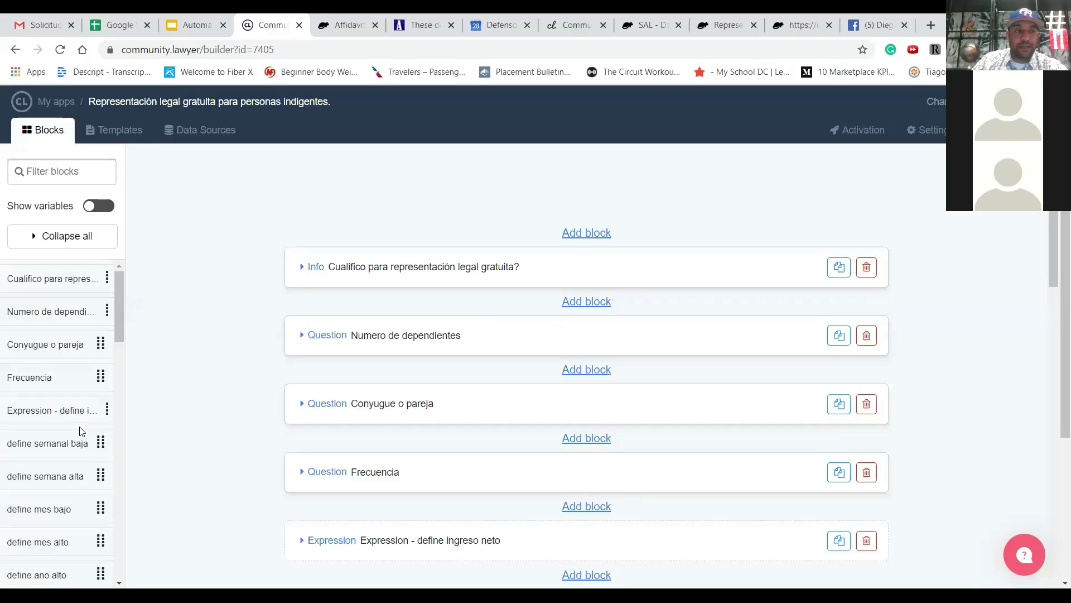
Step: Look through the app's block list and expand the define ingreso neto and define semanal baja expression blocks
{"action": "scroll", "coordinate": [62, 394], "scroll_direction": "down", "scroll_amount": 1}
{"action": "left_click", "coordinate": [46, 343]}
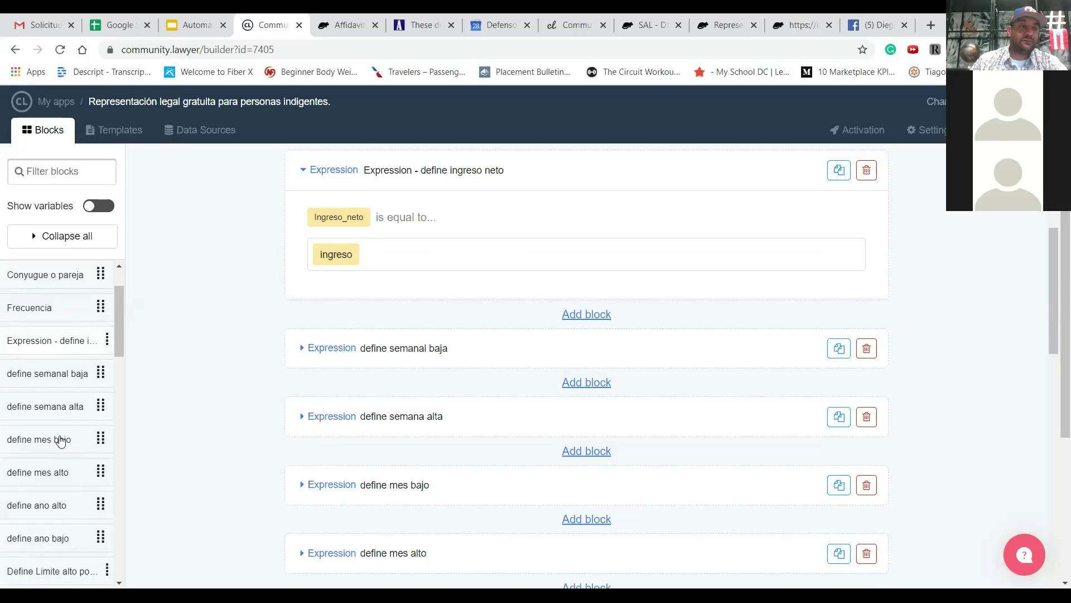
{"action": "scroll", "coordinate": [62, 440], "scroll_direction": "down", "scroll_amount": 5}
{"action": "scroll", "coordinate": [62, 443], "scroll_direction": "down", "scroll_amount": 2}
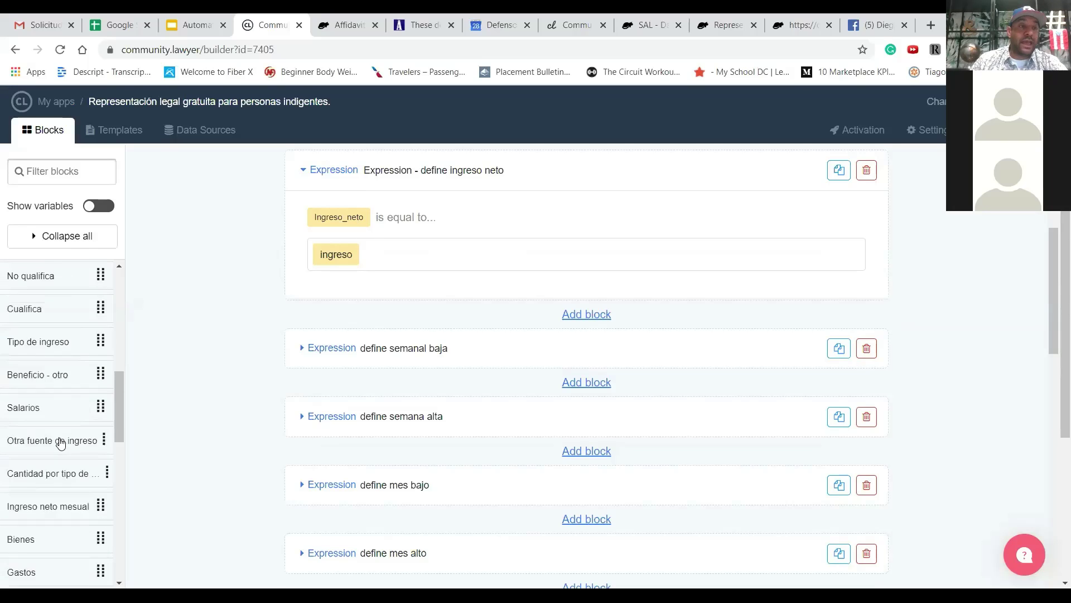
{"action": "scroll", "coordinate": [62, 442], "scroll_direction": "up", "scroll_amount": 6}
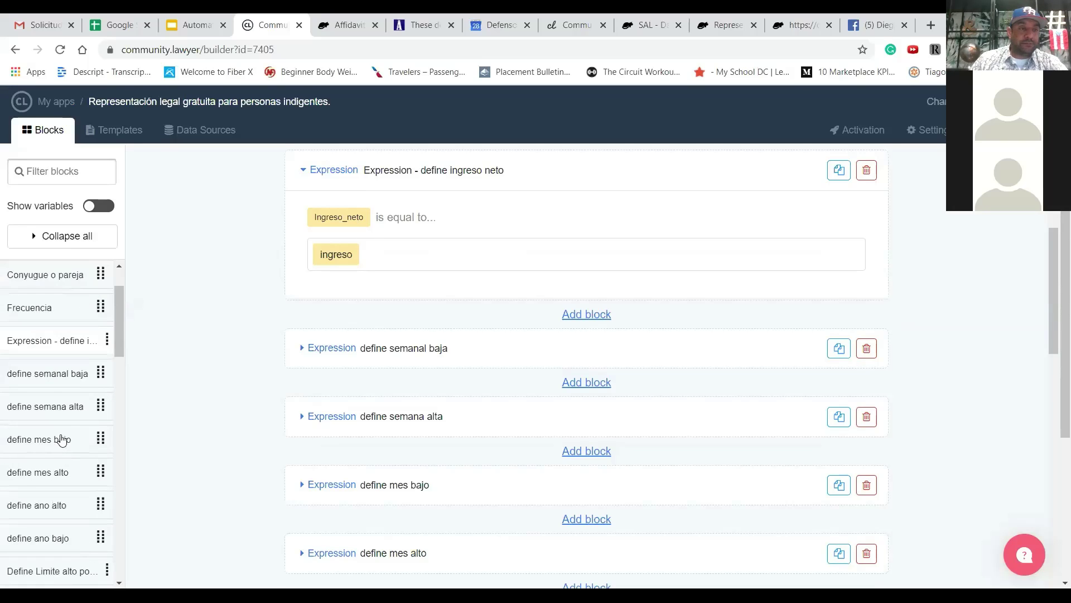
{"action": "left_click", "coordinate": [49, 374]}
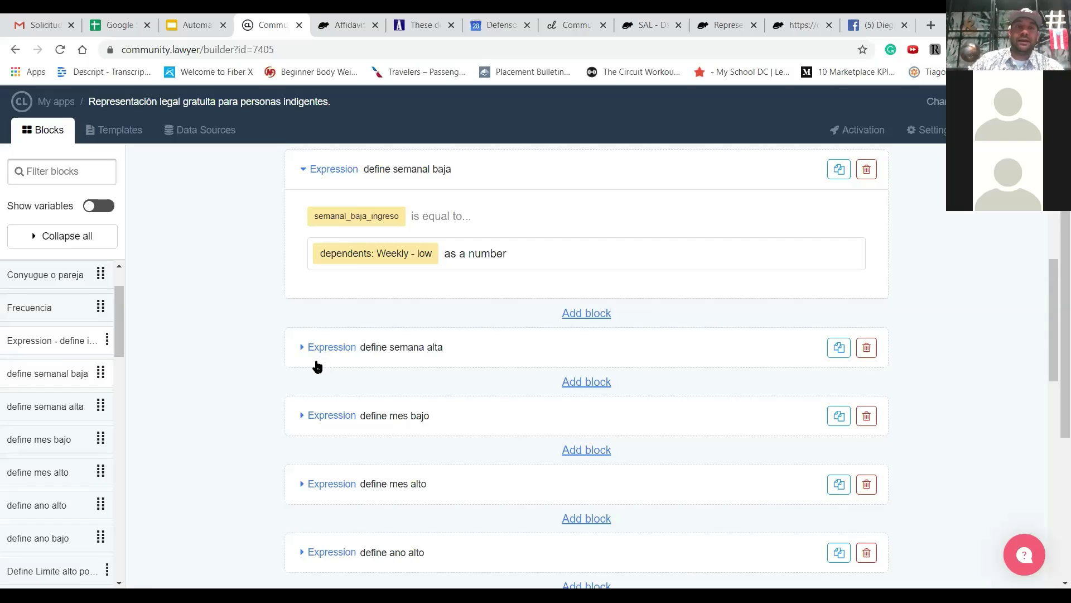
Step: Open the income_guidelines data source table and examine the income limits in the row for 4 dependents
{"action": "left_click", "coordinate": [206, 132]}
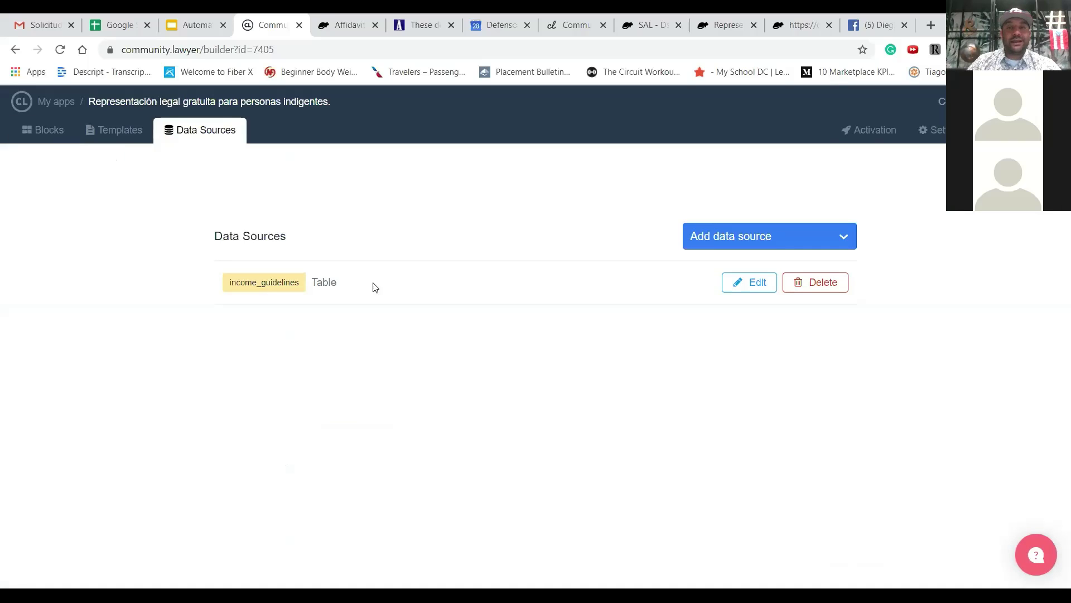
{"action": "left_click", "coordinate": [737, 282]}
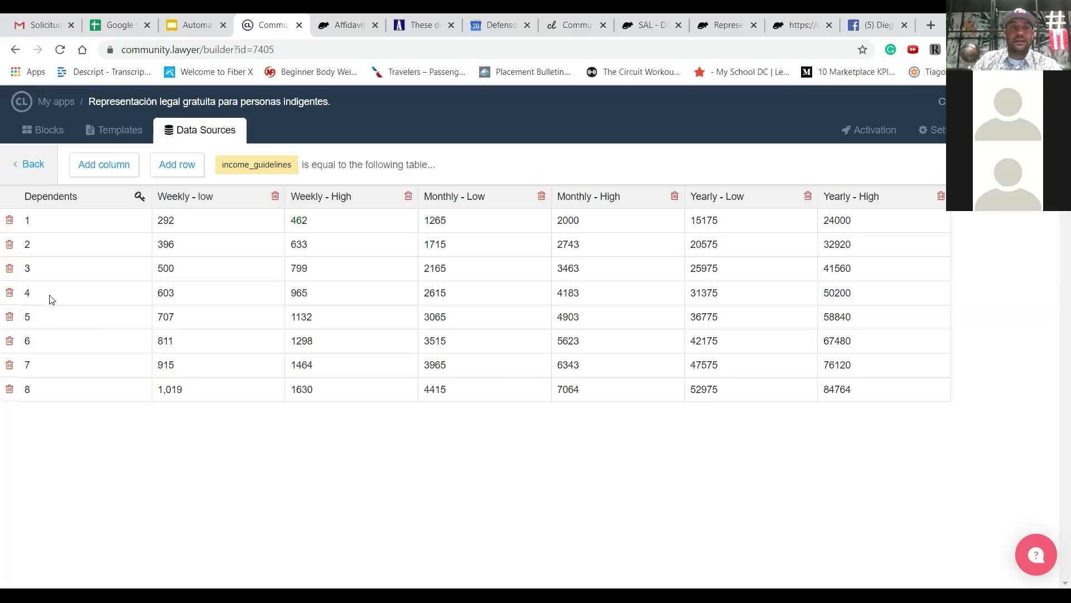
{"action": "left_click_drag", "start_coordinate": [51, 295], "coordinate": [852, 294]}
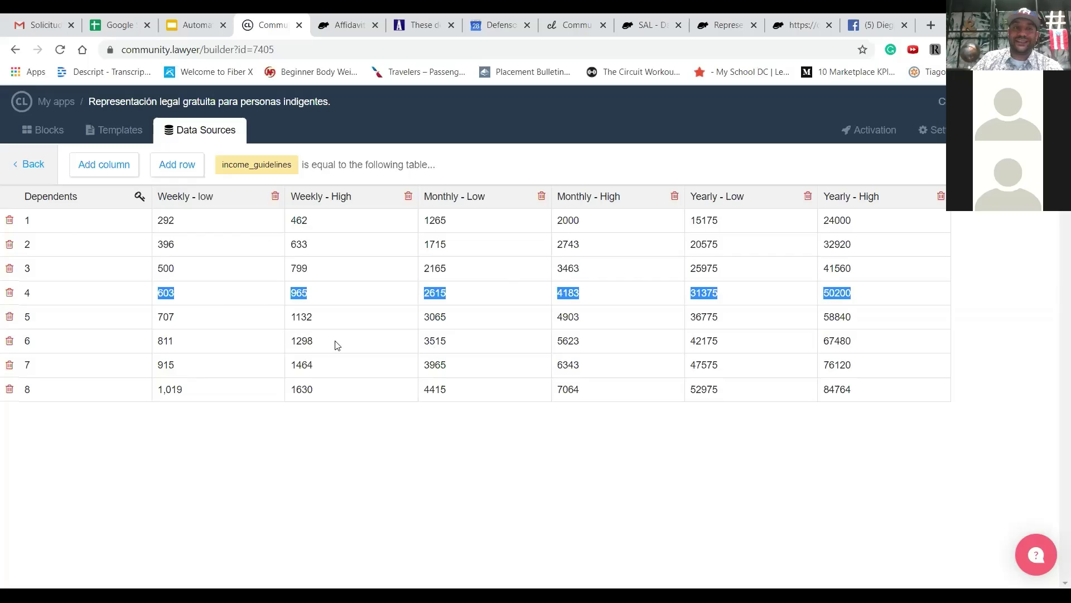
Step: Expand the Numero de dependientes question block and inspect its income_guidelines list, dependents variable and available integrations
{"action": "left_click", "coordinate": [50, 136]}
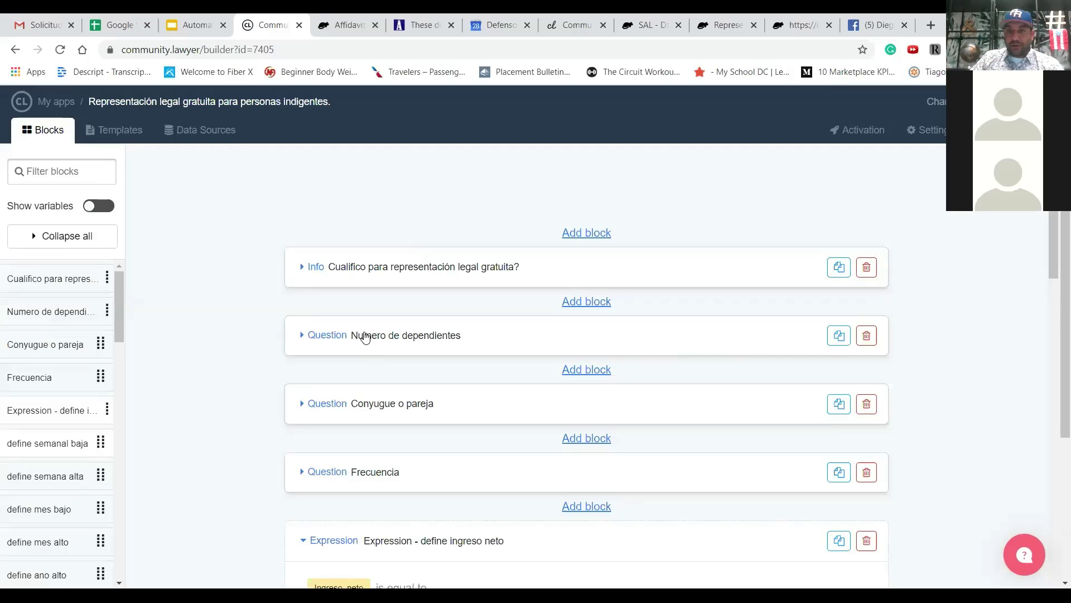
{"action": "left_click", "coordinate": [365, 337]}
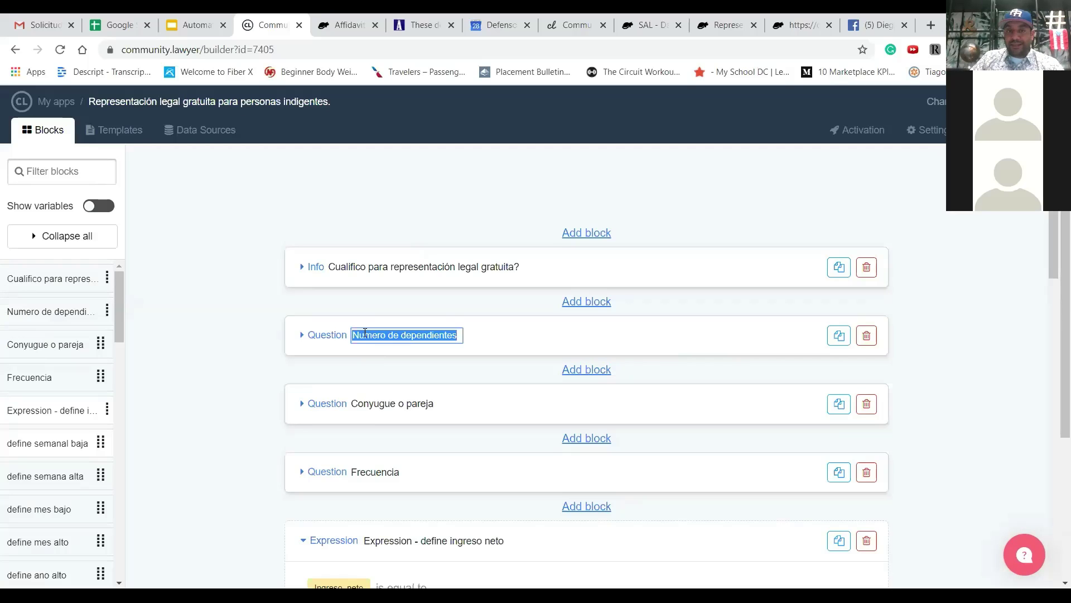
{"action": "left_click", "coordinate": [310, 341]}
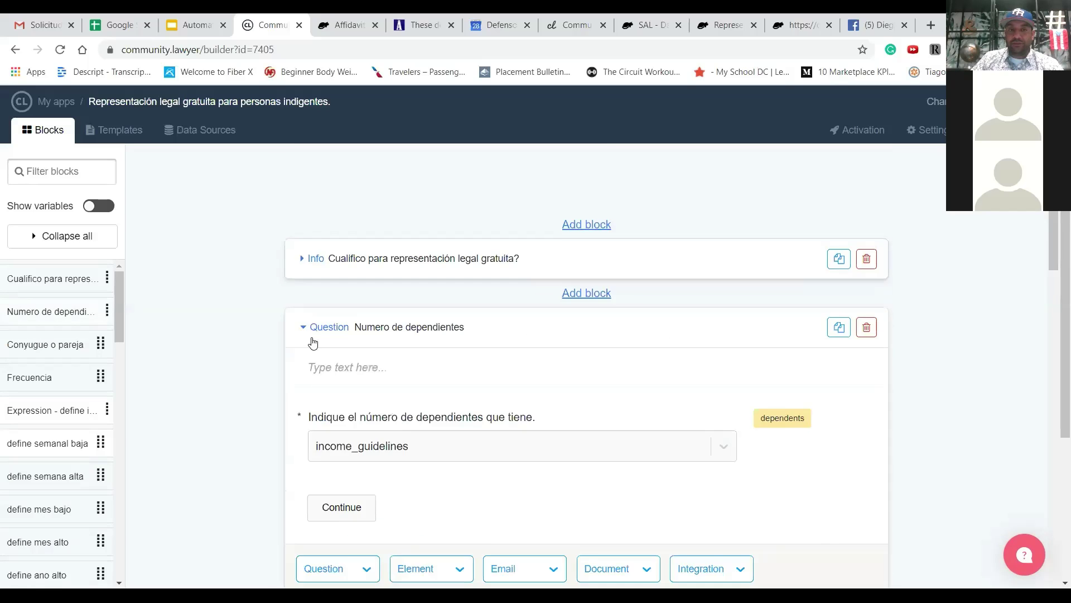
{"action": "scroll", "coordinate": [312, 341], "scroll_direction": "down", "scroll_amount": 3}
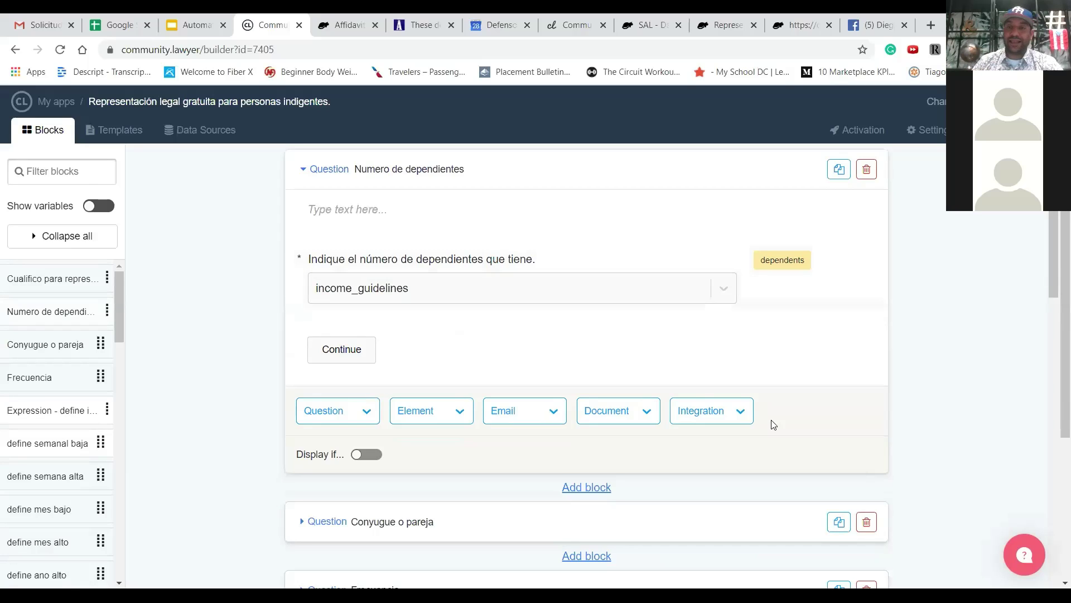
{"action": "left_click", "coordinate": [741, 411]}
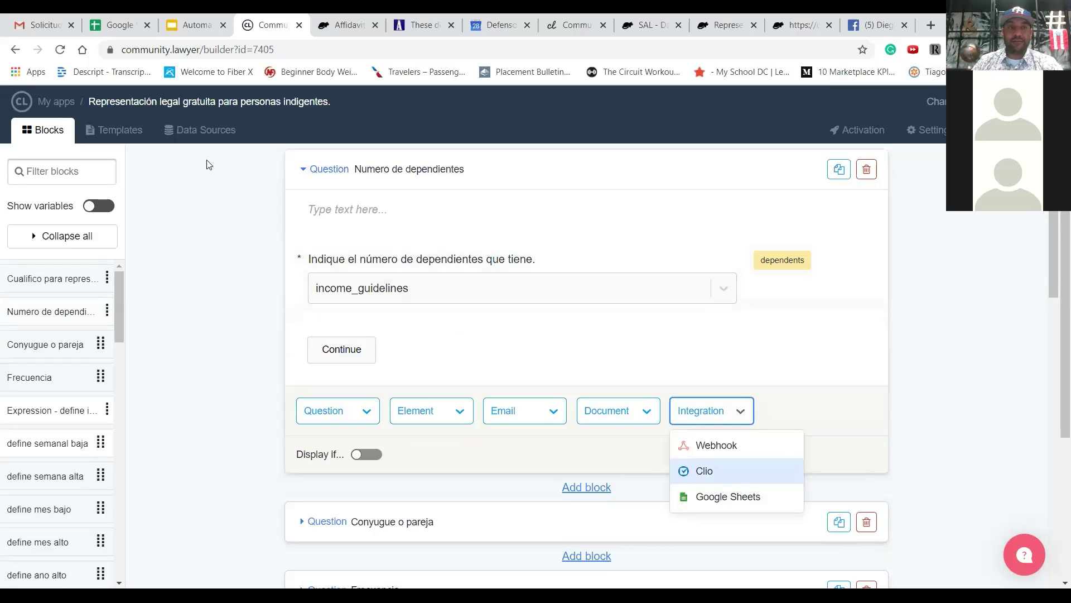
{"action": "left_click", "coordinate": [364, 270]}
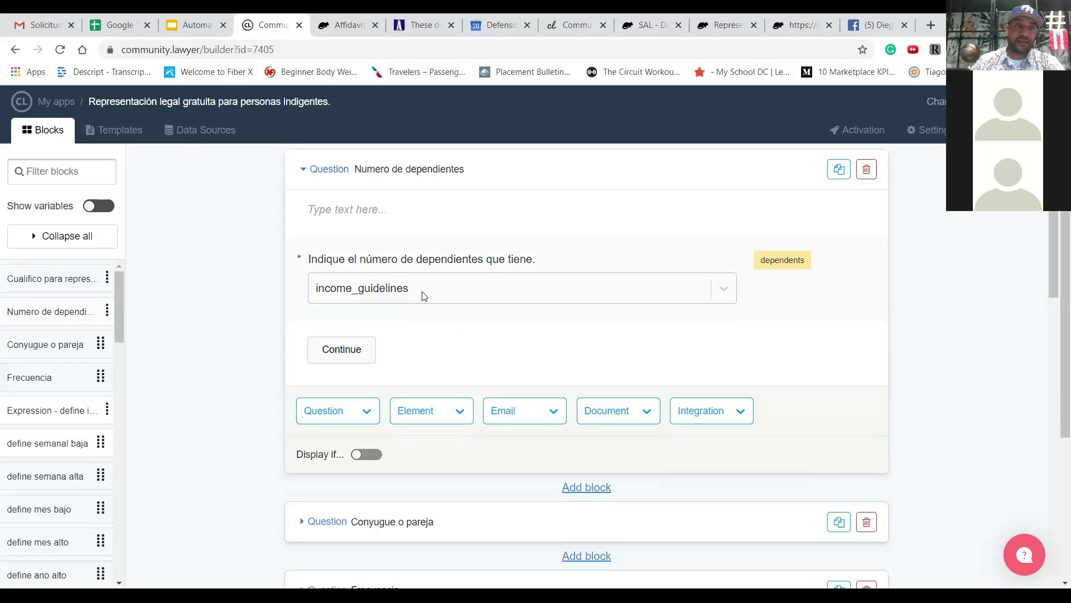
Step: Revisit the income_guidelines table and compare it with the dependents question that draws on it
{"action": "left_click", "coordinate": [193, 132]}
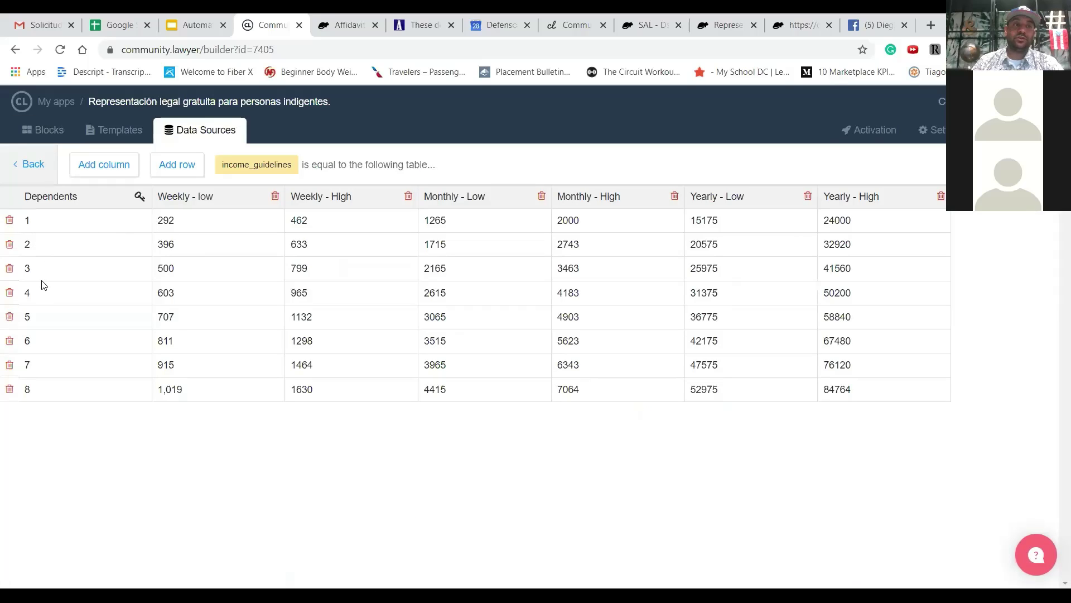
{"action": "left_click", "coordinate": [42, 132]}
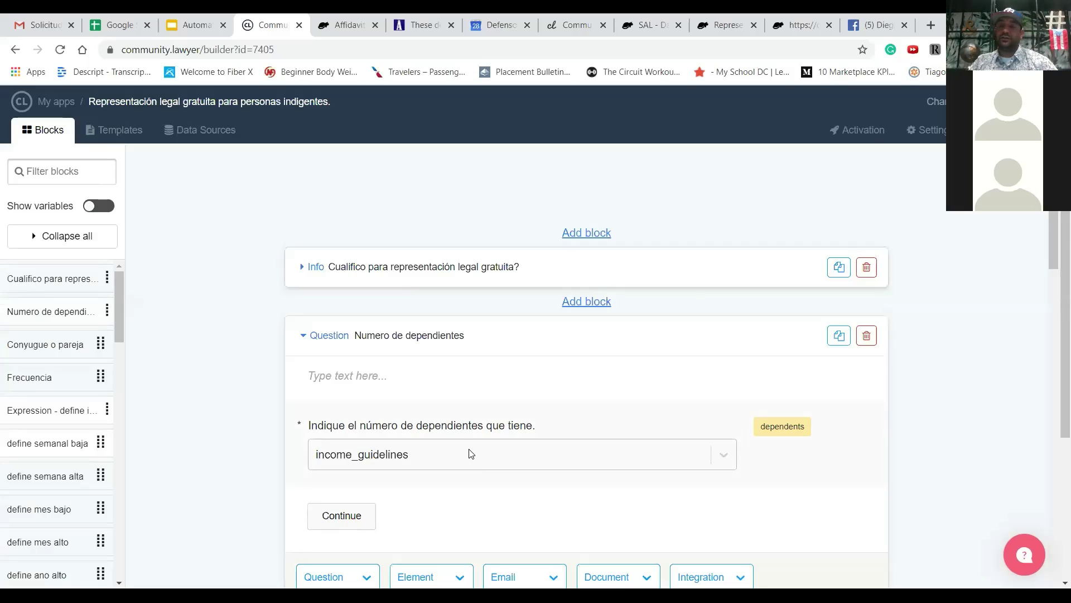
{"action": "scroll", "coordinate": [470, 455], "scroll_direction": "down", "scroll_amount": 1}
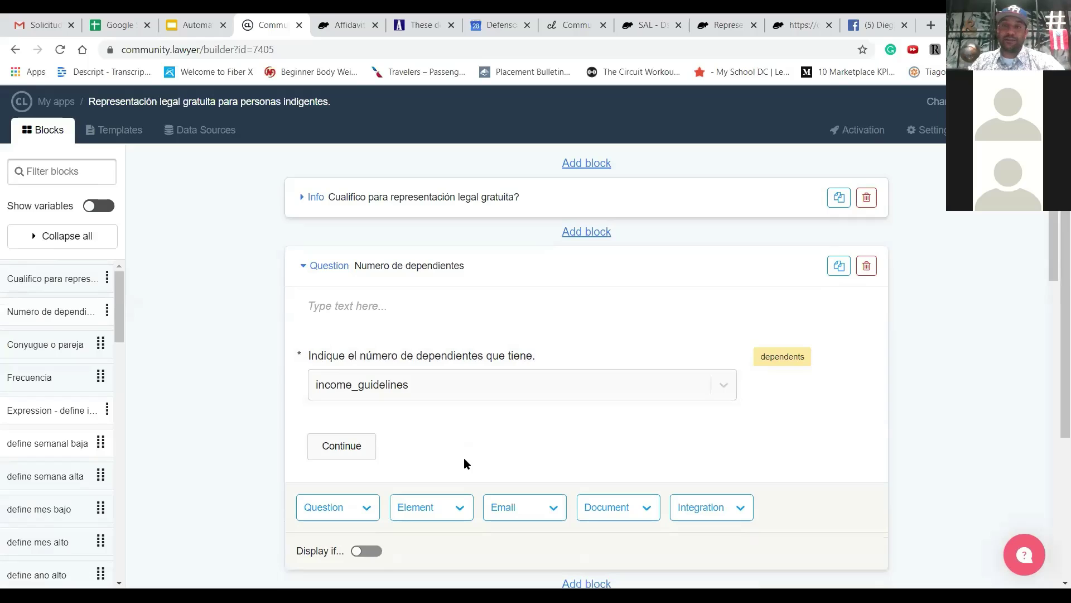
{"action": "scroll", "coordinate": [464, 463], "scroll_direction": "down", "scroll_amount": 2}
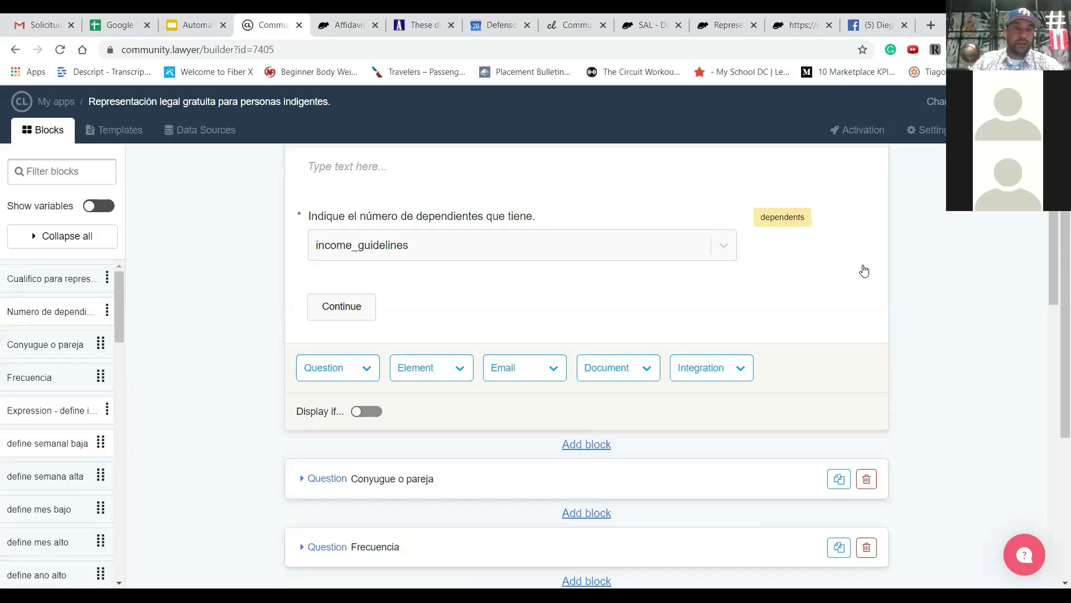
{"action": "left_click", "coordinate": [665, 162]}
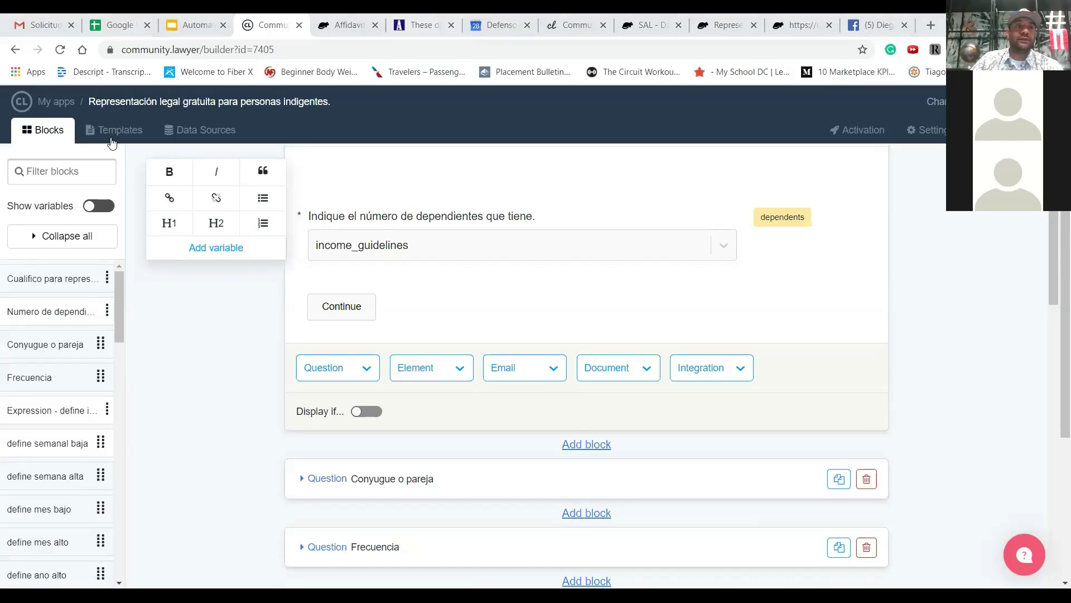
Step: Open the SAL - Data end of case app for editing and review its intro block and General Case information questions
{"action": "left_click", "coordinate": [57, 101]}
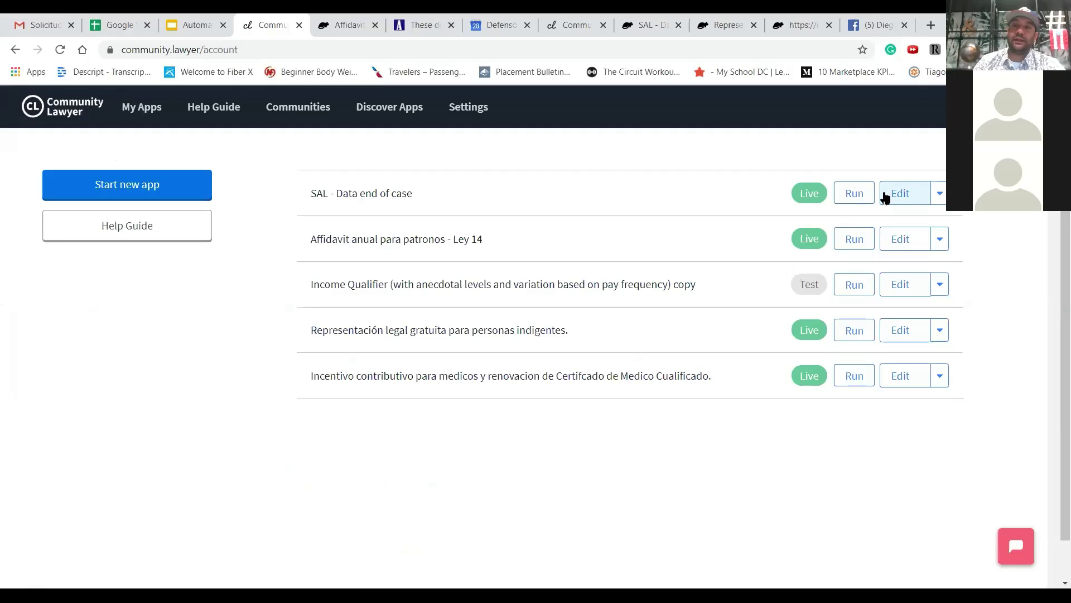
{"action": "left_click", "coordinate": [886, 195]}
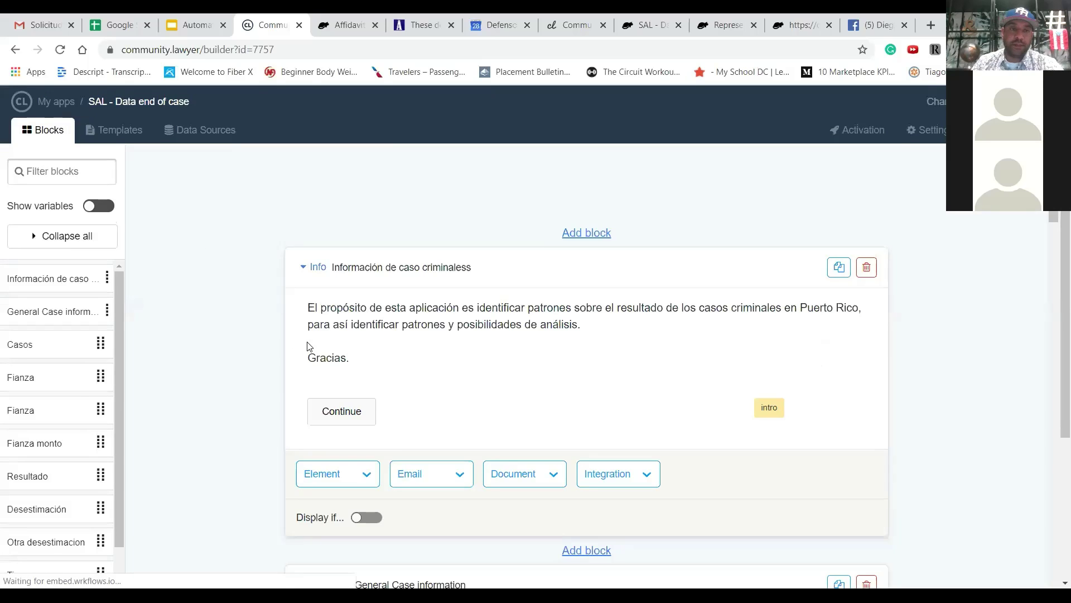
{"action": "scroll", "coordinate": [363, 290], "scroll_direction": "down", "scroll_amount": 1}
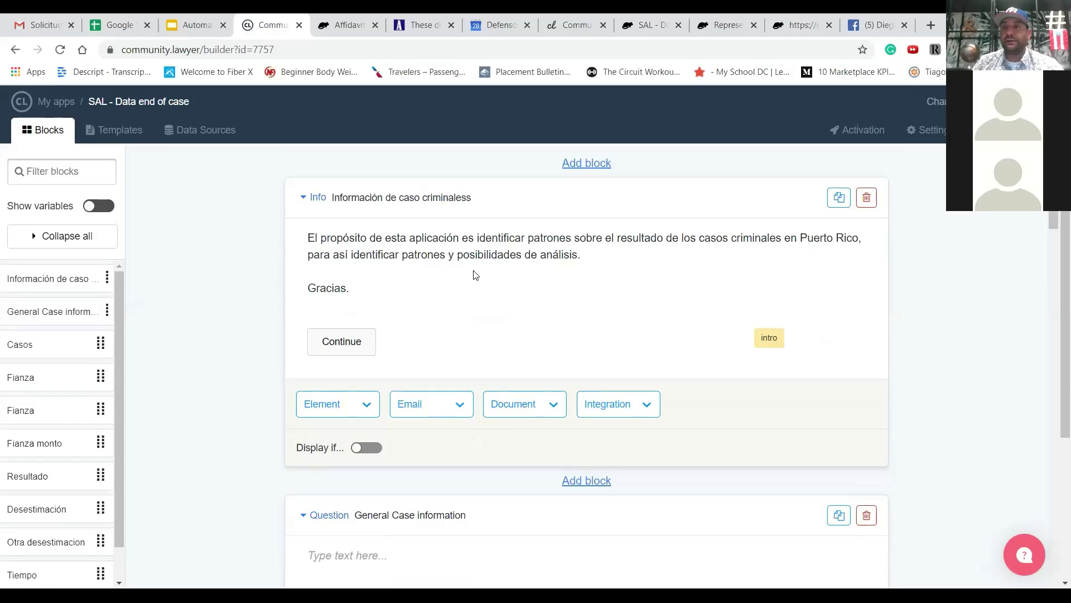
{"action": "scroll", "coordinate": [475, 274], "scroll_direction": "down", "scroll_amount": 1}
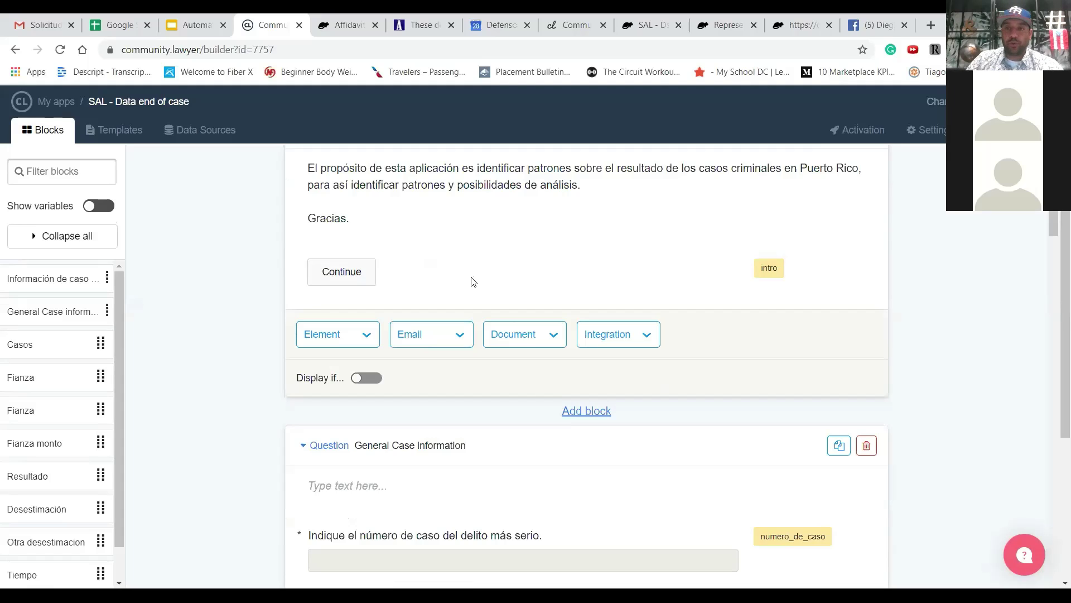
{"action": "scroll", "coordinate": [472, 281], "scroll_direction": "down", "scroll_amount": 1}
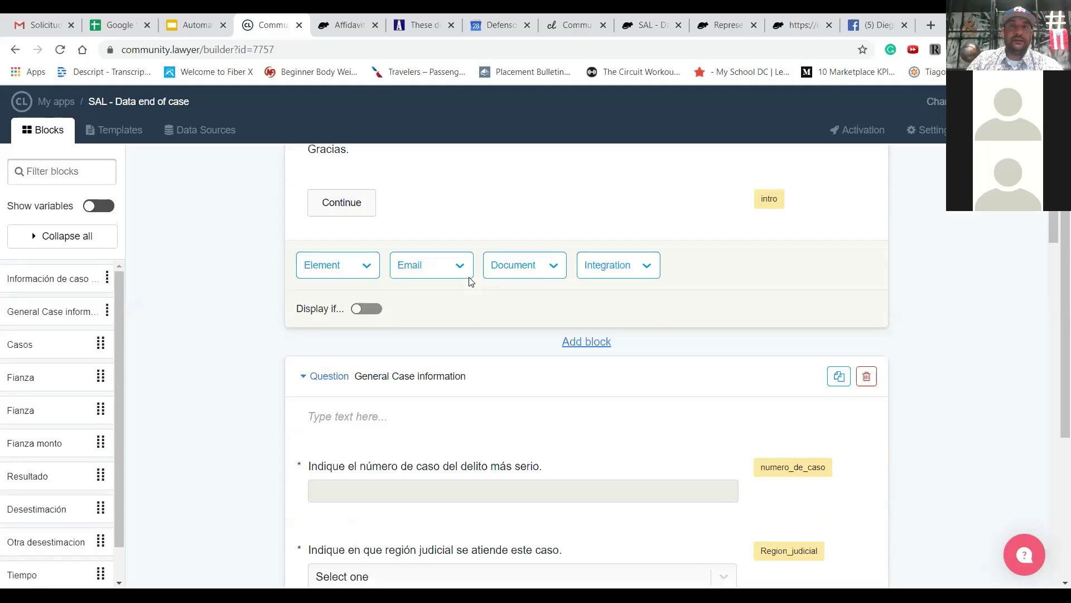
{"action": "scroll", "coordinate": [469, 280], "scroll_direction": "down", "scroll_amount": 2}
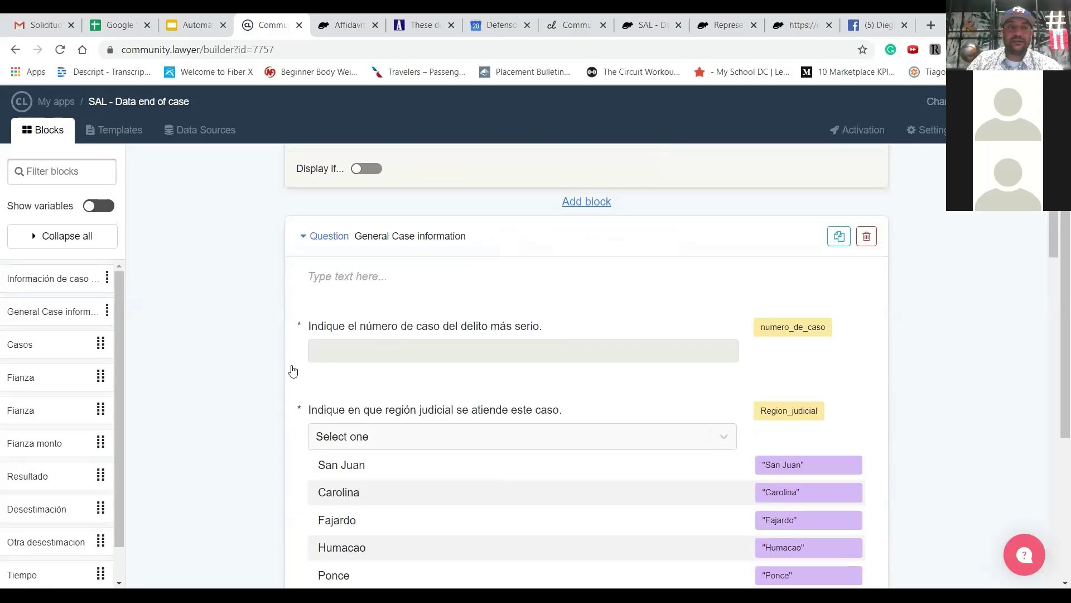
{"action": "scroll", "coordinate": [370, 332], "scroll_direction": "down", "scroll_amount": 1}
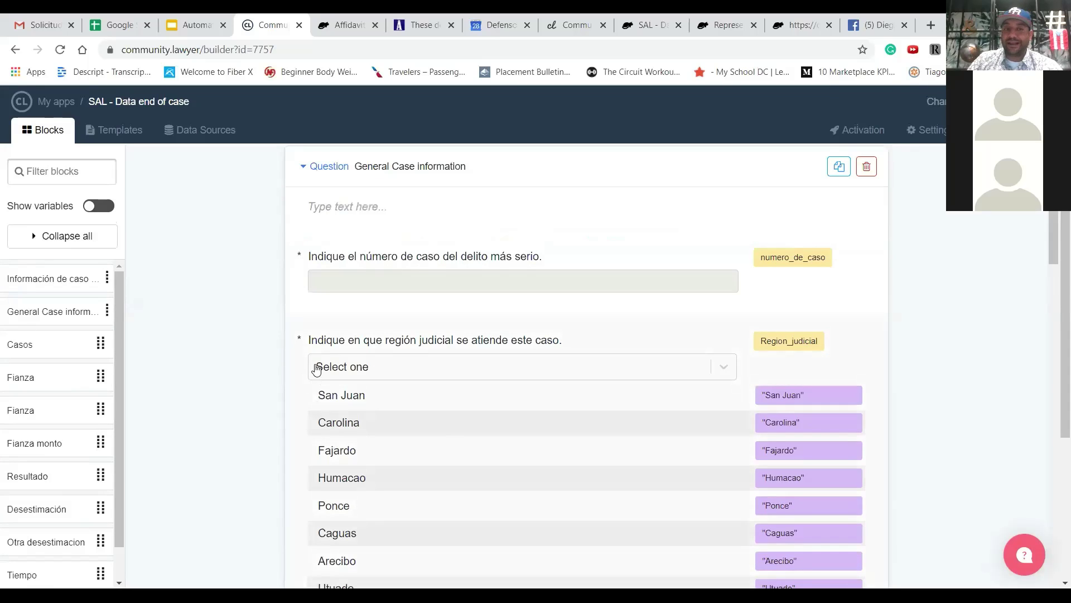
{"action": "scroll", "coordinate": [317, 369], "scroll_direction": "down", "scroll_amount": 2}
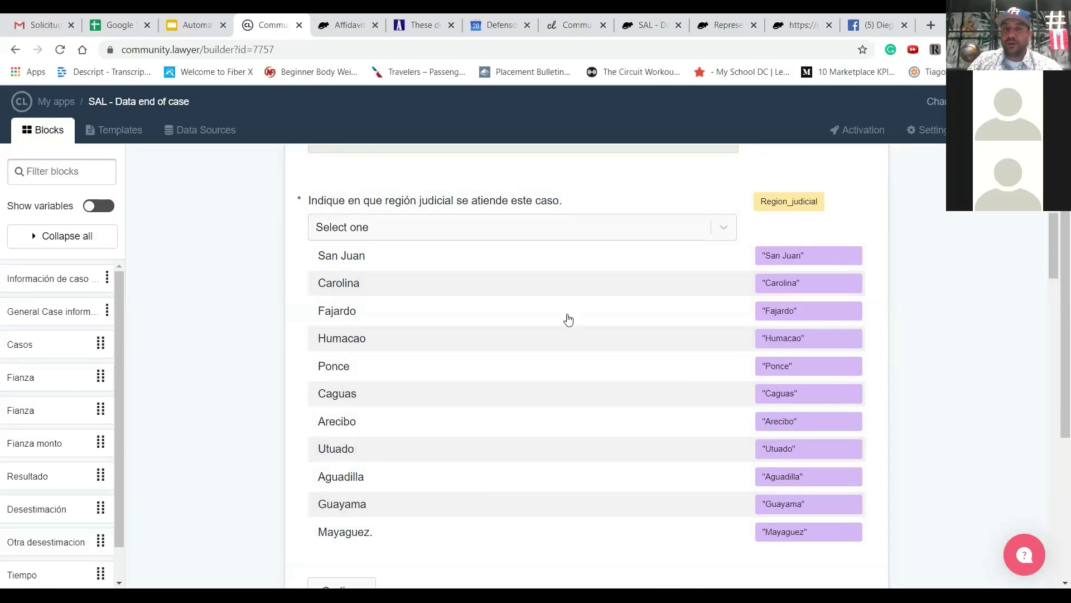
Step: Review the question blocks from Casos through Fianza, Resultado and Desestimación to Tiempo, including their display conditions
{"action": "scroll", "coordinate": [565, 317], "scroll_direction": "down", "scroll_amount": 4}
{"action": "scroll", "coordinate": [564, 316], "scroll_direction": "down", "scroll_amount": 8}
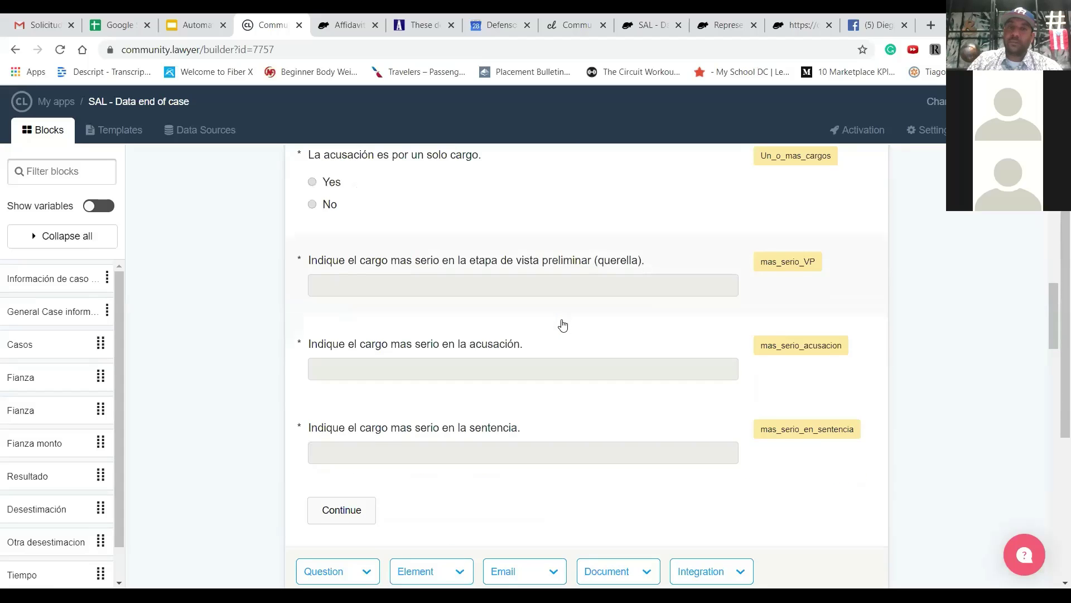
{"action": "scroll", "coordinate": [562, 326], "scroll_direction": "down", "scroll_amount": 9}
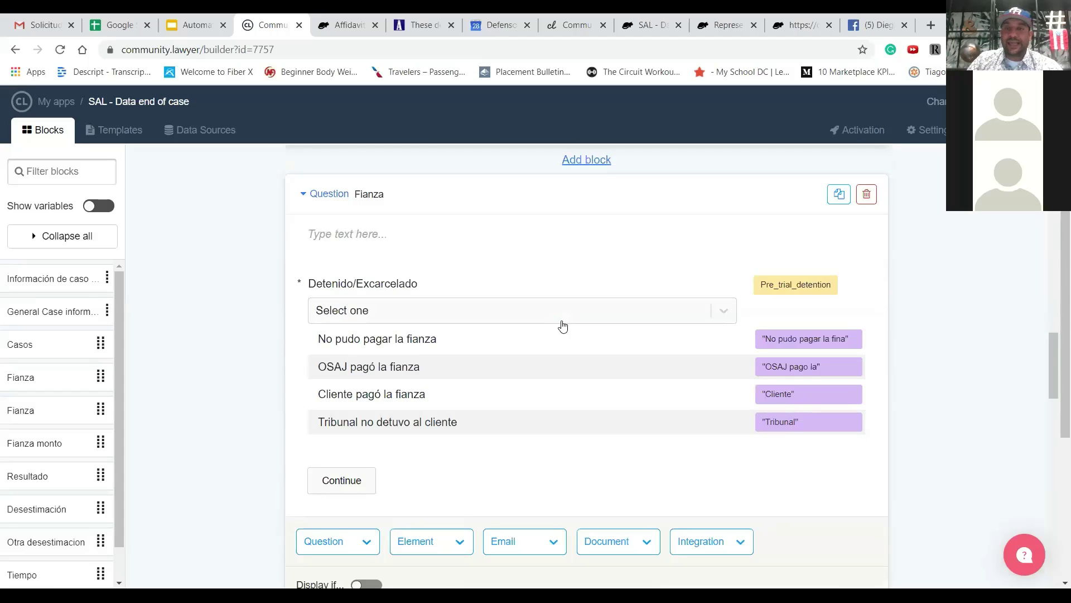
{"action": "scroll", "coordinate": [563, 326], "scroll_direction": "down", "scroll_amount": 9}
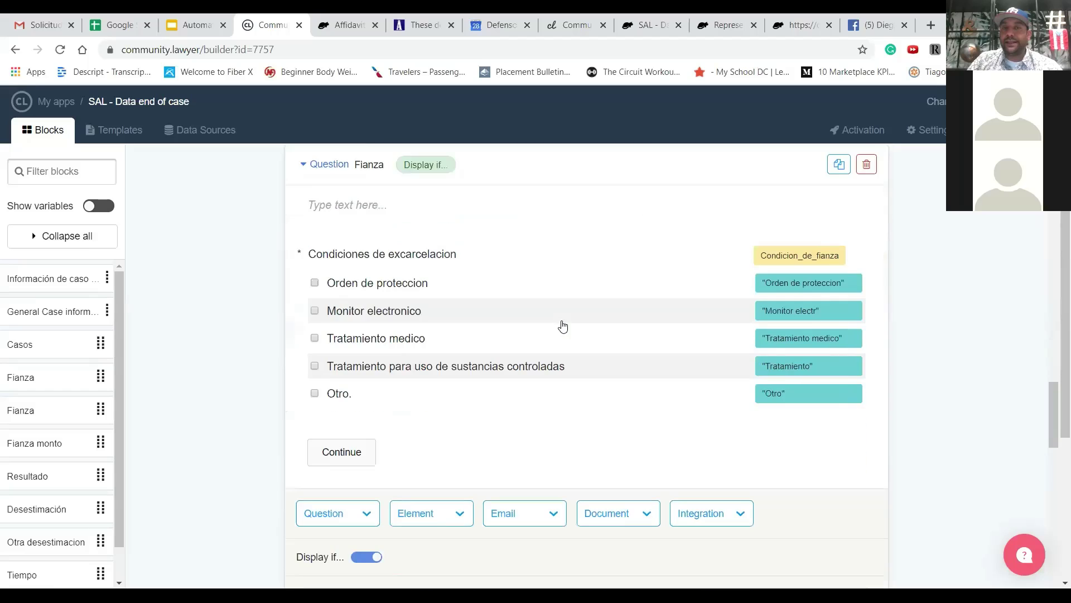
{"action": "scroll", "coordinate": [563, 326], "scroll_direction": "down", "scroll_amount": 8}
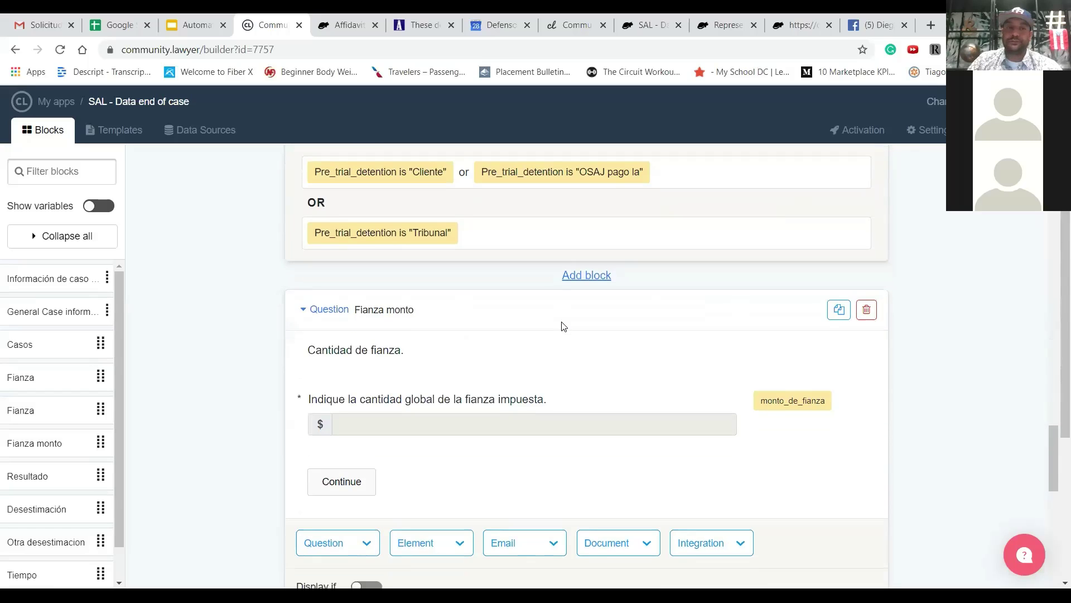
{"action": "scroll", "coordinate": [562, 326], "scroll_direction": "down", "scroll_amount": 10}
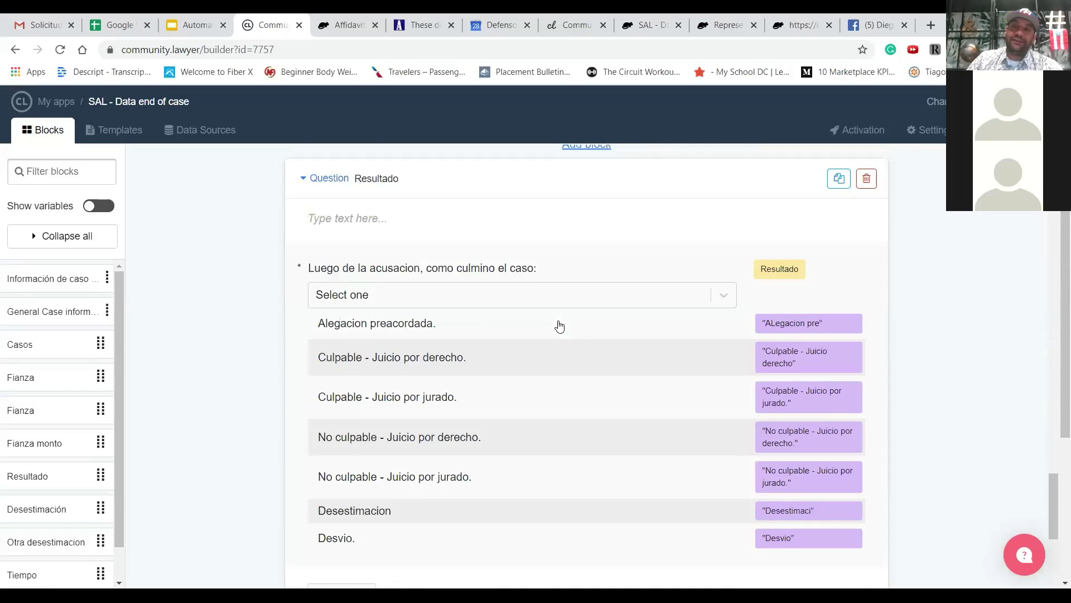
{"action": "scroll", "coordinate": [559, 326], "scroll_direction": "down", "scroll_amount": 15}
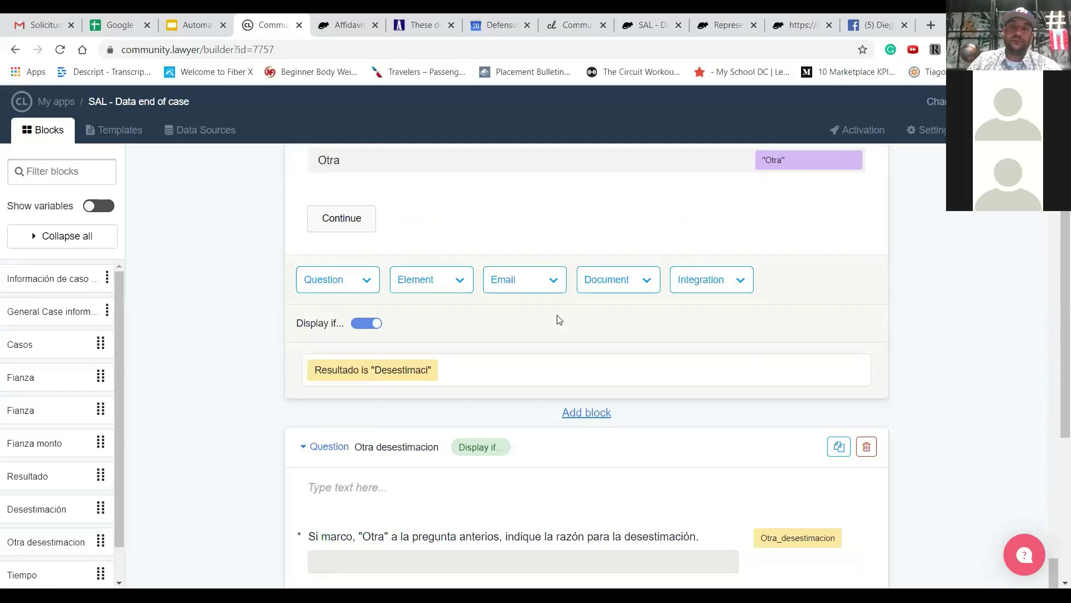
{"action": "scroll", "coordinate": [560, 319], "scroll_direction": "down", "scroll_amount": 6}
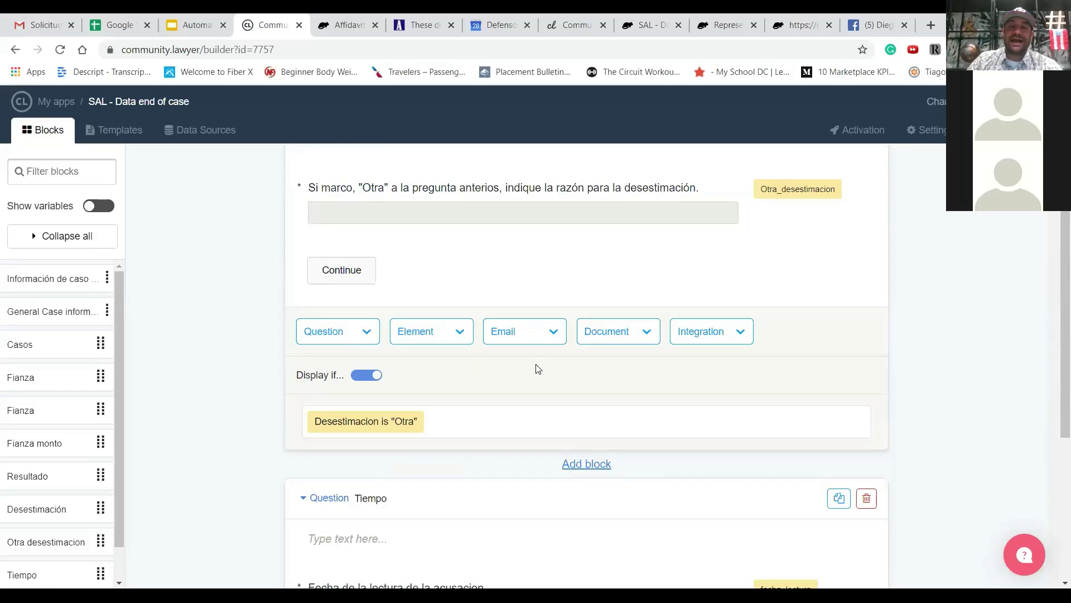
{"action": "scroll", "coordinate": [491, 364], "scroll_direction": "down", "scroll_amount": 4}
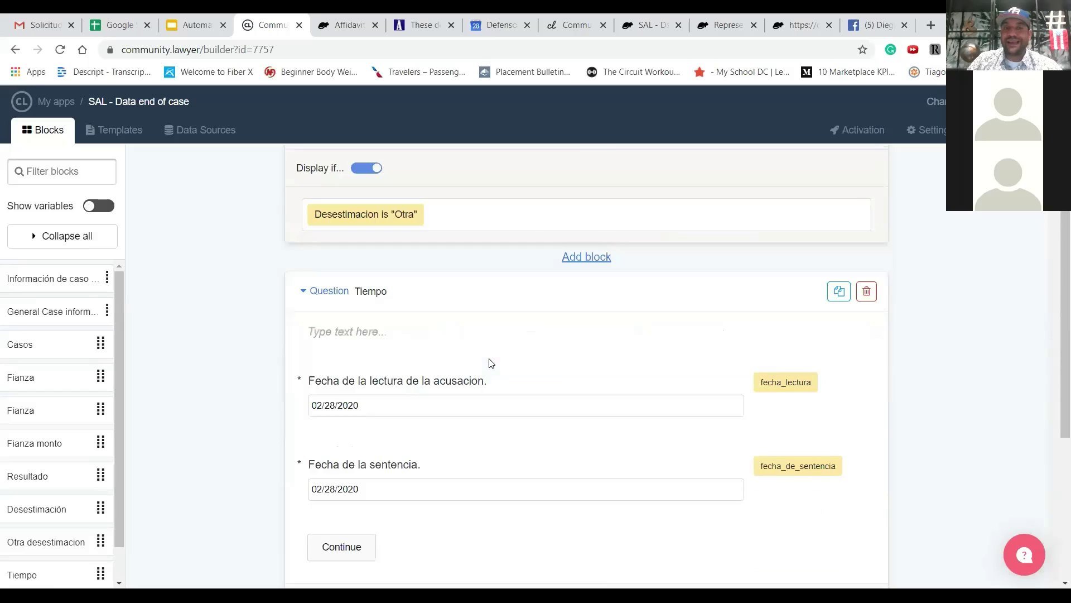
Step: Examine how the Final 11 block's Google Sheets integration maps the sheet fields to the app's variables
{"action": "scroll", "coordinate": [488, 363], "scroll_direction": "down", "scroll_amount": 10}
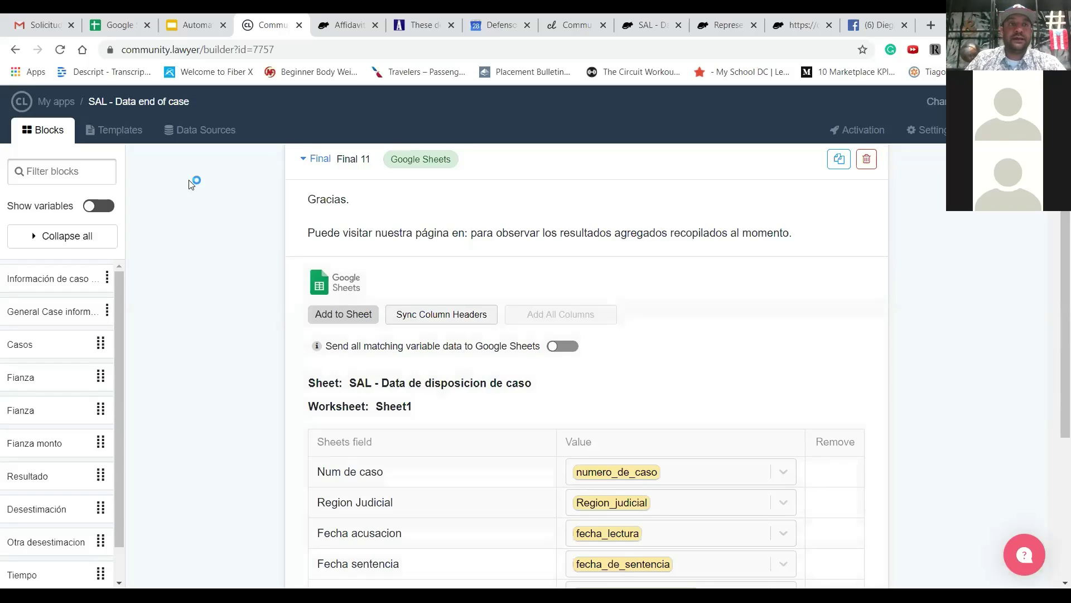
{"action": "scroll", "coordinate": [502, 375], "scroll_direction": "down", "scroll_amount": 3}
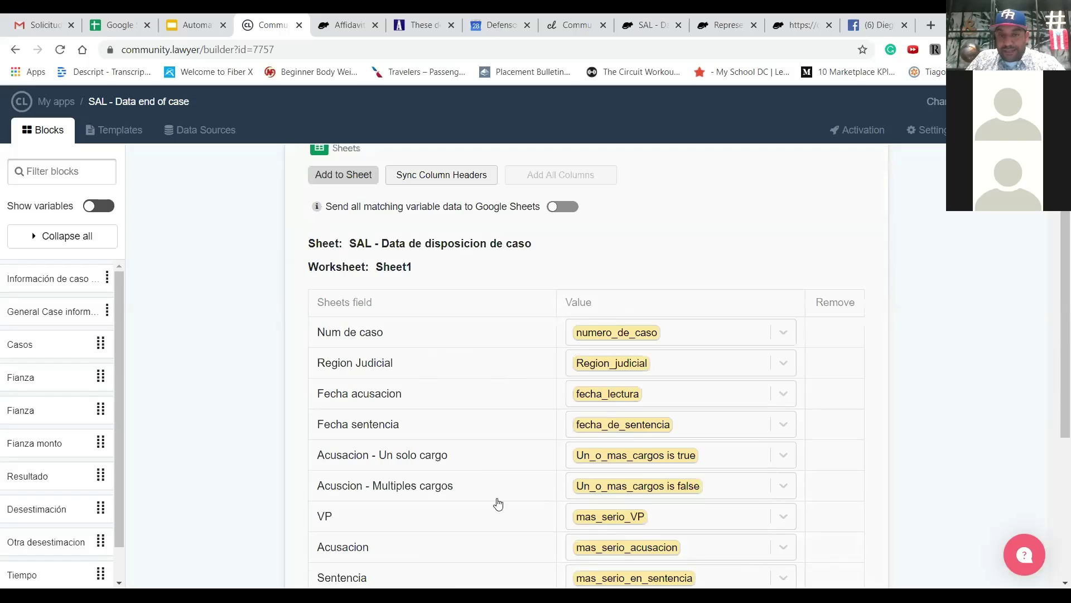
{"action": "scroll", "coordinate": [493, 438], "scroll_direction": "down", "scroll_amount": 2}
{"action": "scroll", "coordinate": [494, 439], "scroll_direction": "down", "scroll_amount": 4}
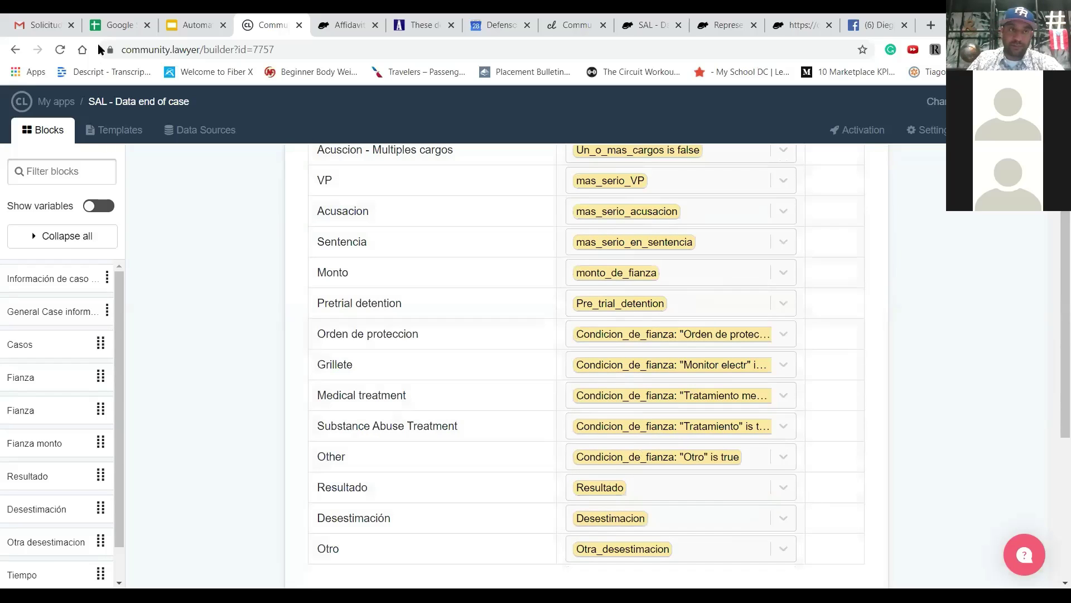
Step: Switch to Google Sheets and open the SAL - Data de disposicion de caso spreadsheet
{"action": "left_click", "coordinate": [113, 25]}
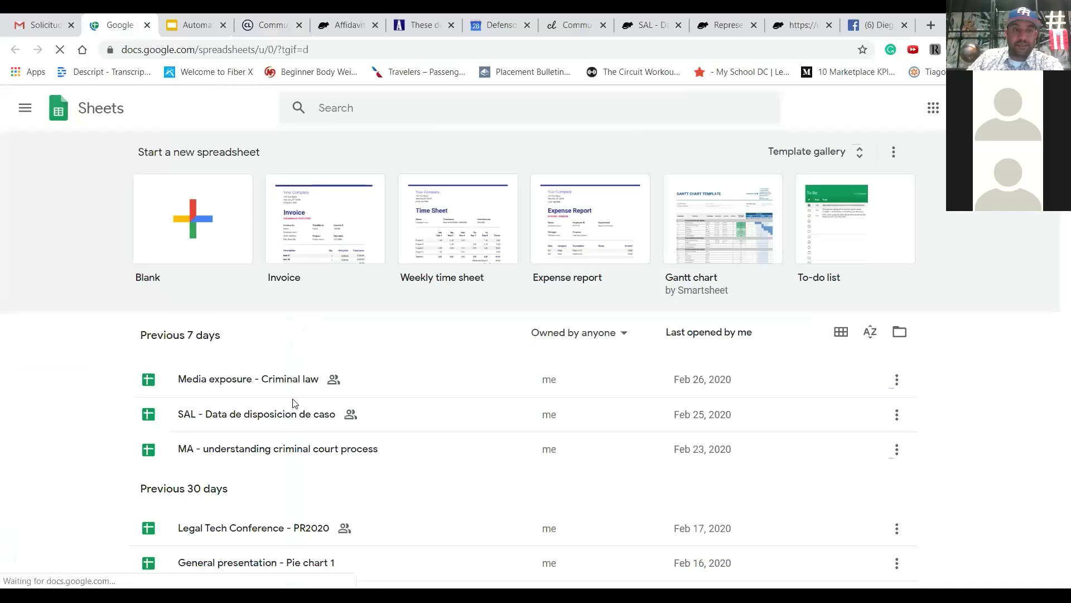
{"action": "left_click", "coordinate": [292, 422]}
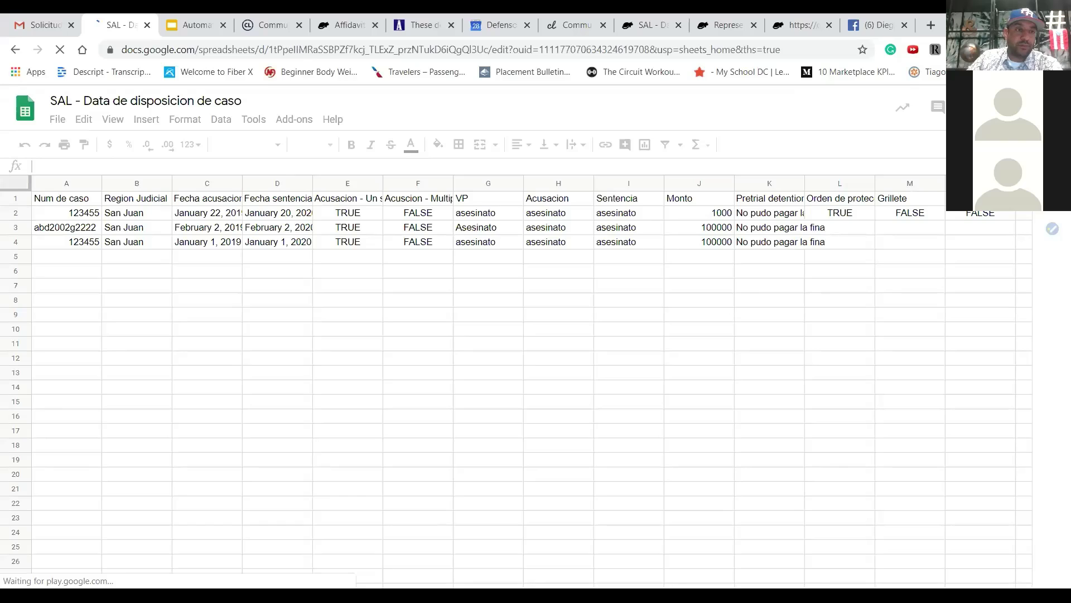
Step: Examine the first case record in row 2 from Num de caso through the single and multiple Acusacion columns
{"action": "left_click", "coordinate": [23, 214]}
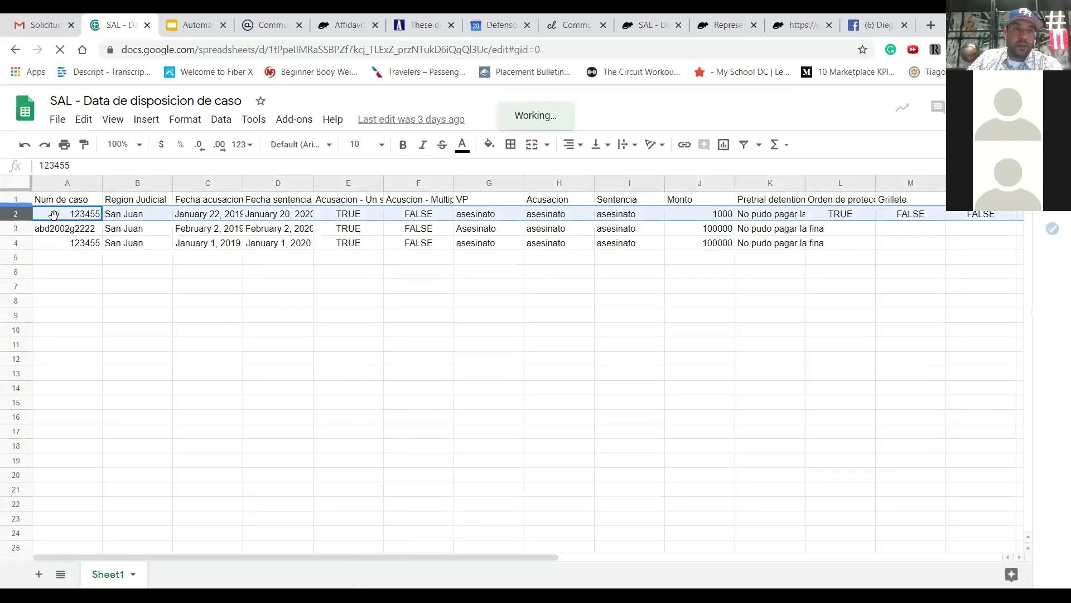
{"action": "left_click", "coordinate": [114, 218]}
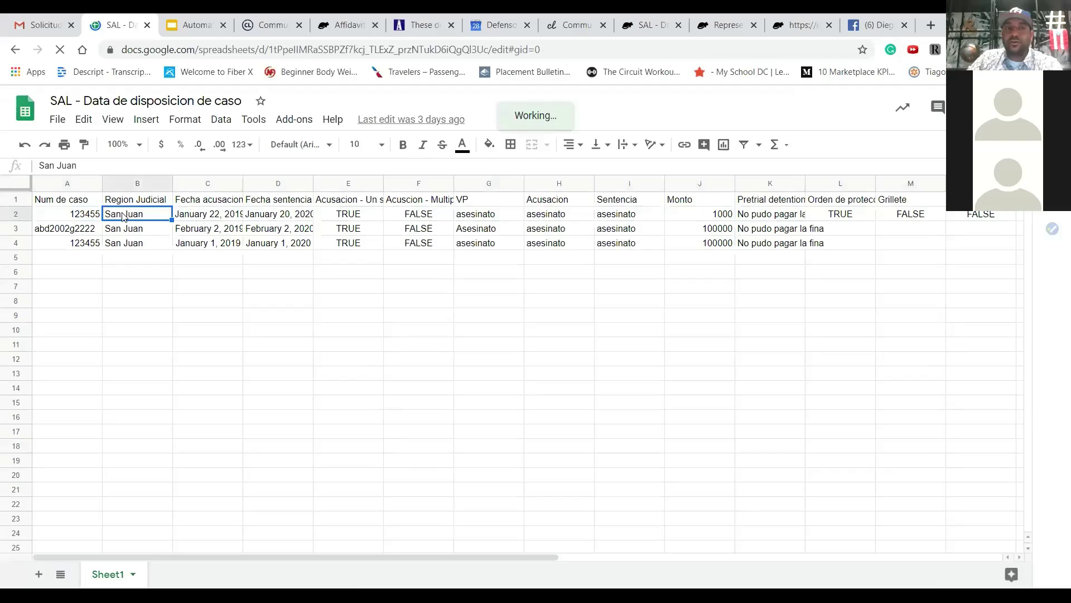
{"action": "left_click", "coordinate": [299, 219]}
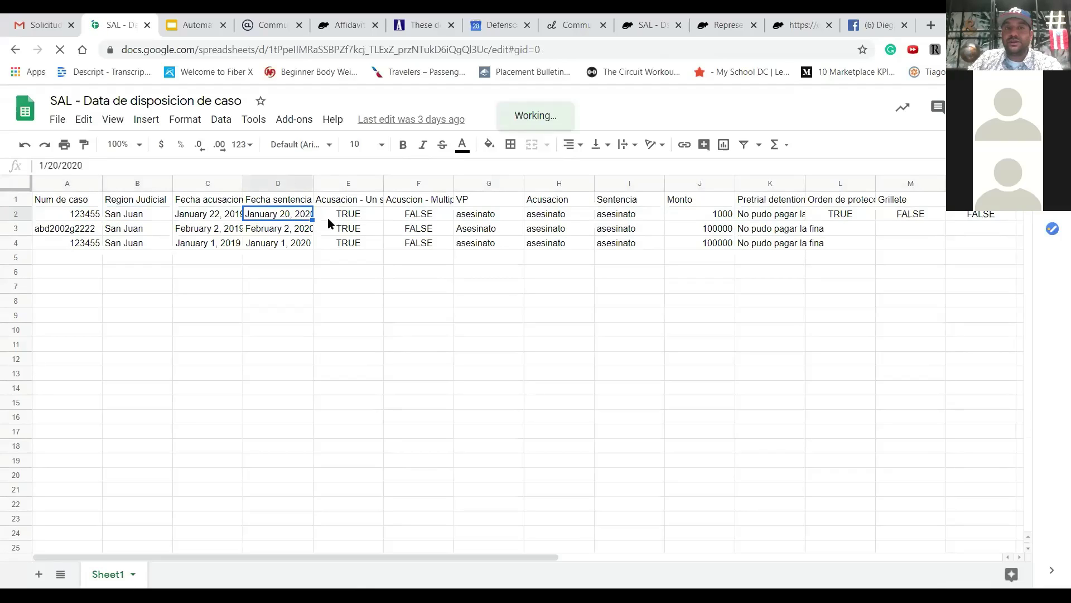
{"action": "left_click", "coordinate": [334, 217]}
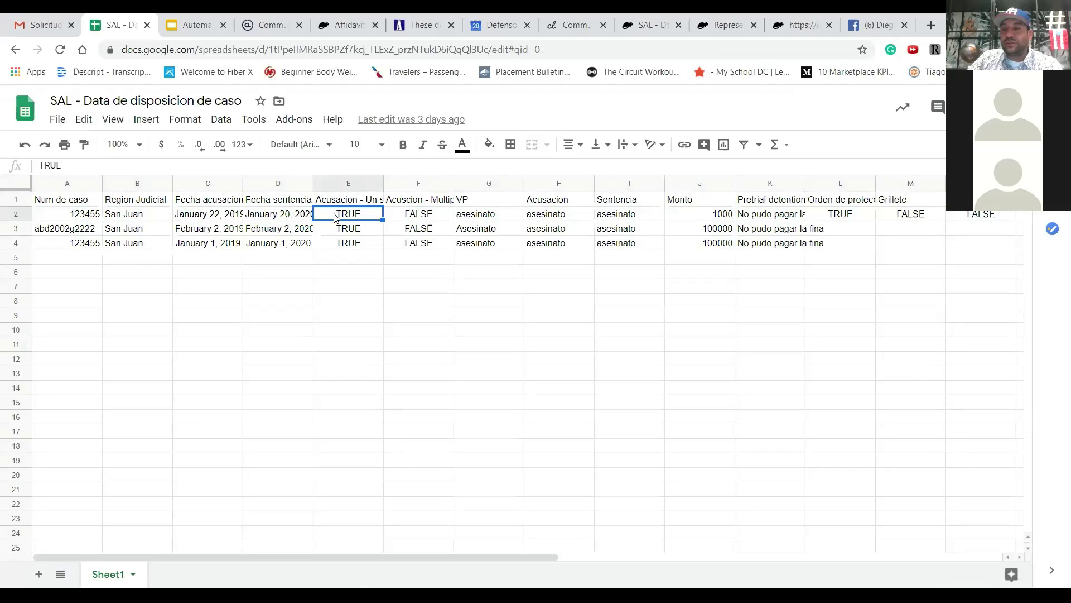
{"action": "left_click", "coordinate": [396, 220]}
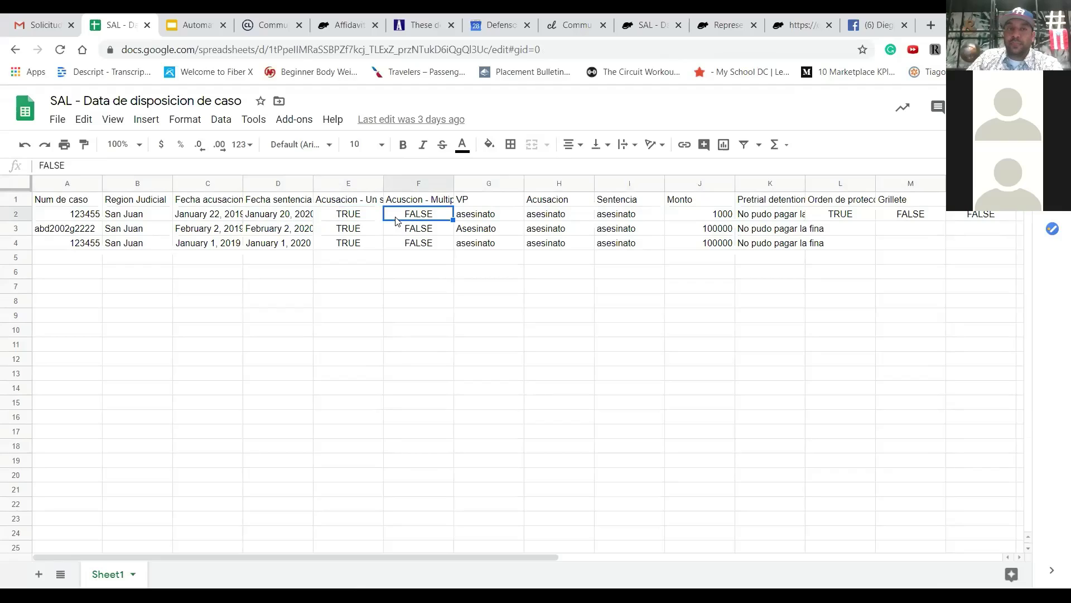
{"action": "left_click", "coordinate": [371, 218]}
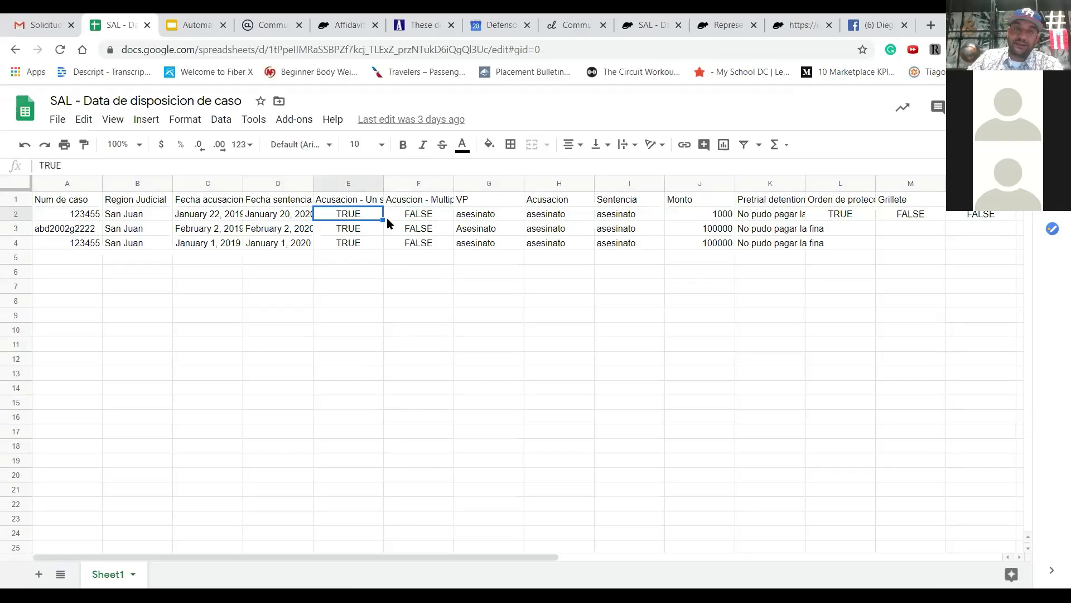
{"action": "left_click", "coordinate": [396, 221]}
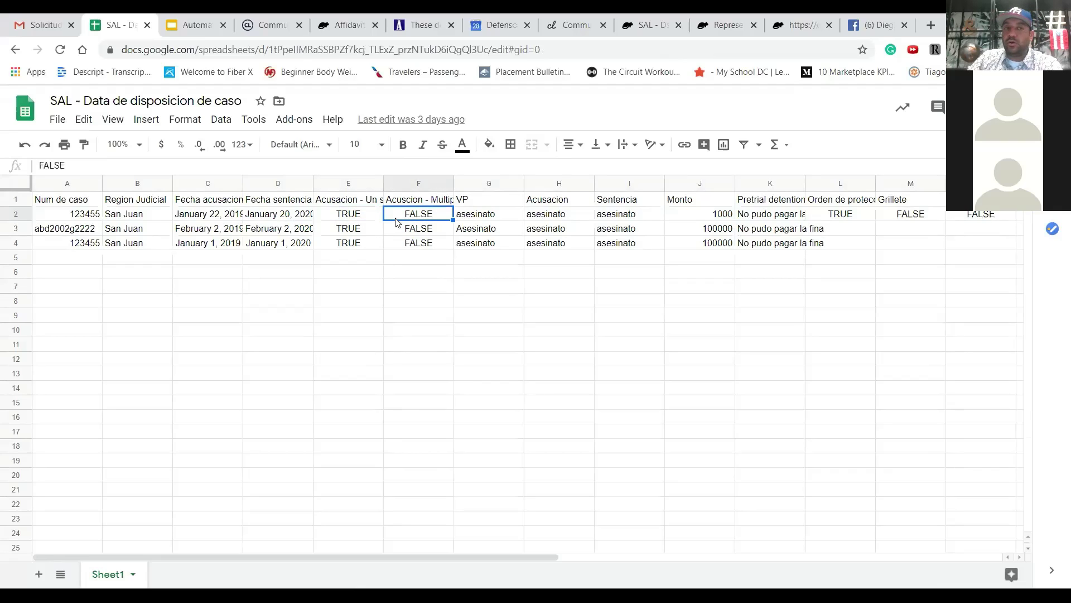
Step: Review the VP, Acusacion, Sentencia, Monto and Pretrial detention columns, checking the first record's amount and detention reason
{"action": "left_click", "coordinate": [458, 218]}
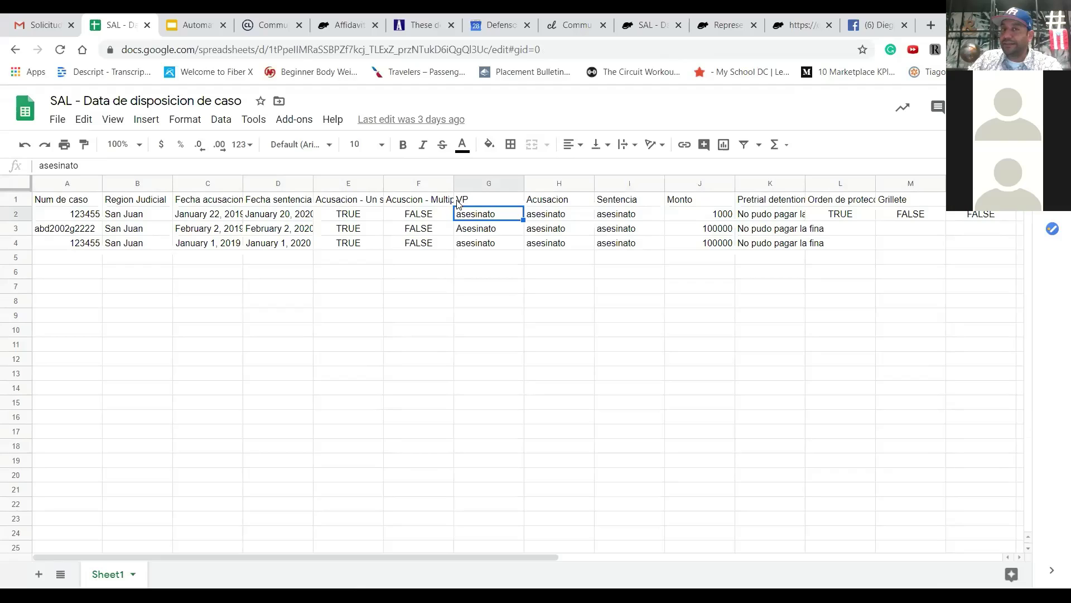
{"action": "left_click", "coordinate": [456, 204]}
{"action": "left_click", "coordinate": [556, 204]}
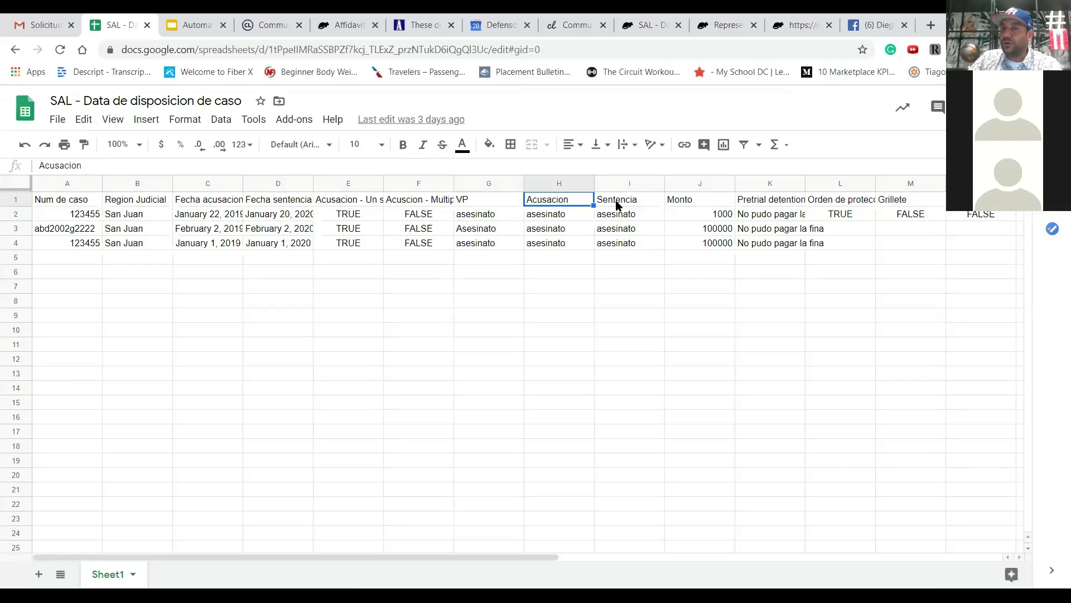
{"action": "left_click", "coordinate": [631, 203]}
{"action": "left_click", "coordinate": [692, 204]}
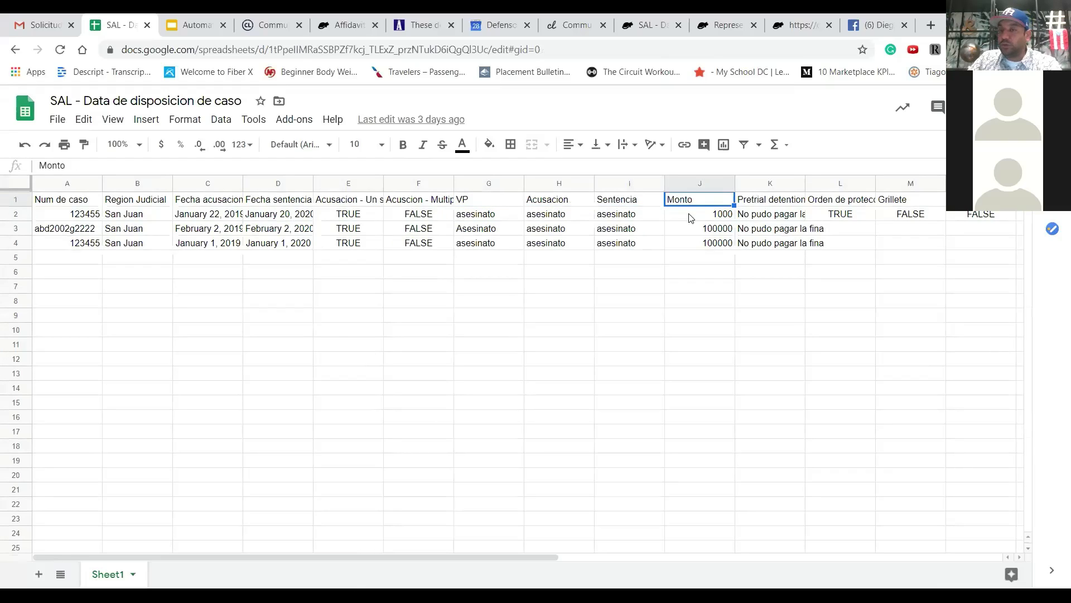
{"action": "left_click", "coordinate": [715, 217]}
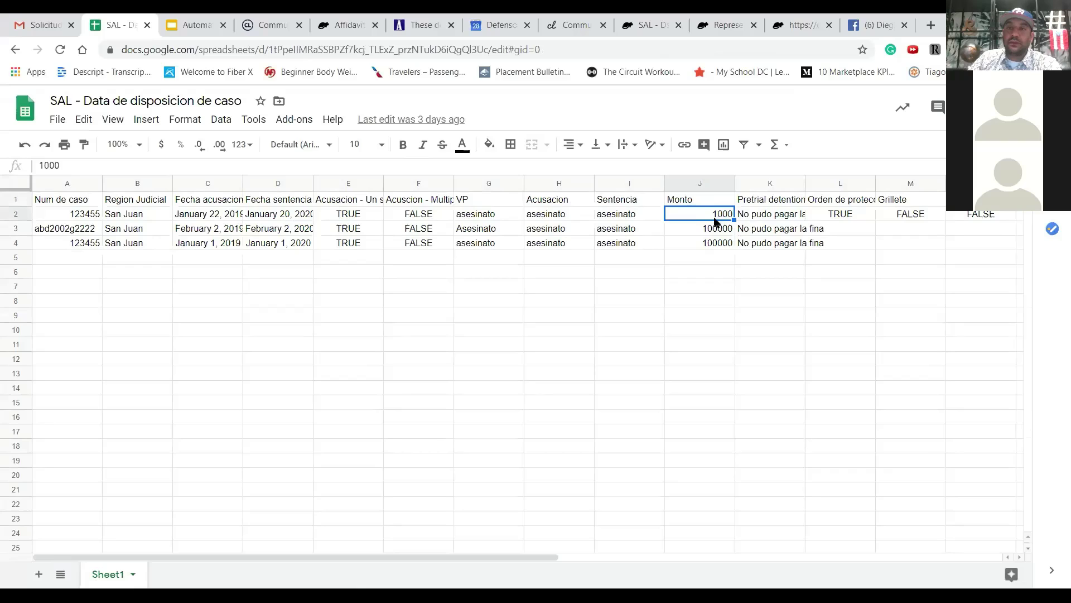
{"action": "left_click", "coordinate": [753, 216]}
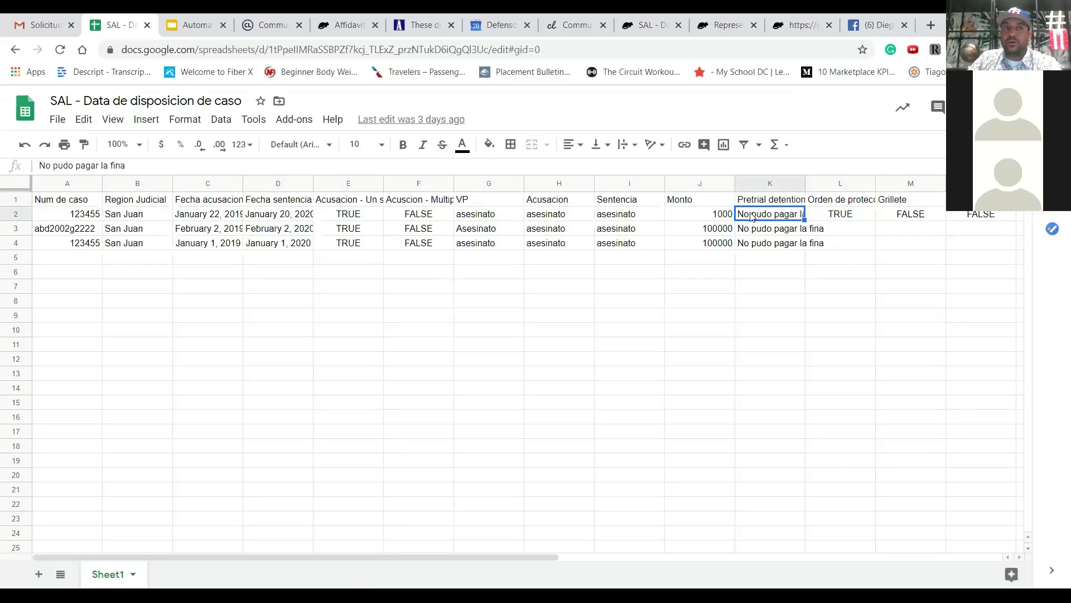
Step: Inspect the rest of row 2 from Orden de proteccion and Grillete through the Resultado, Desestimación and Otro columns
{"action": "left_click", "coordinate": [821, 217]}
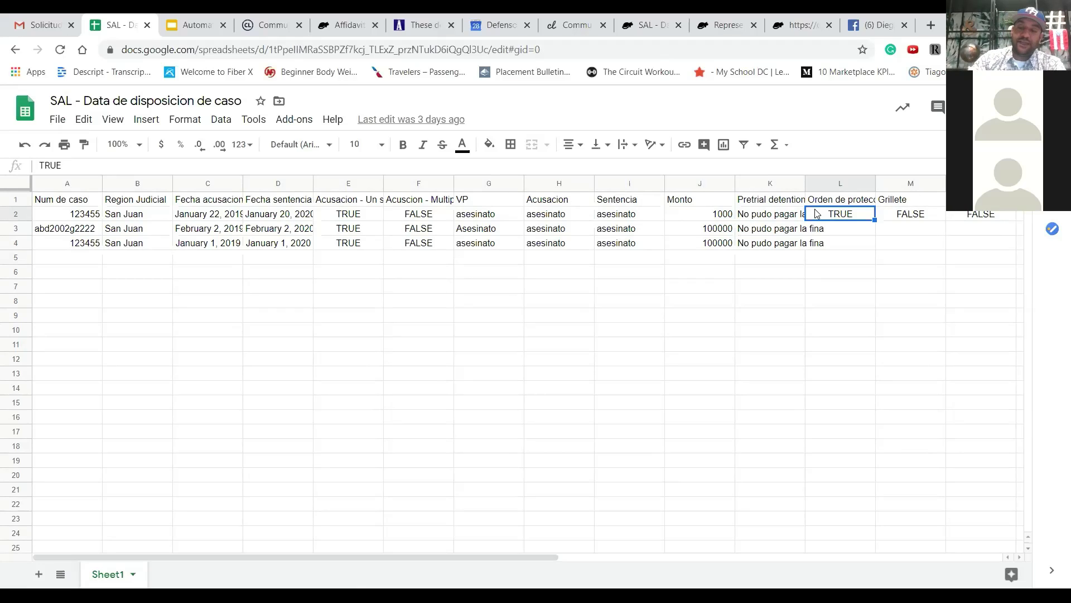
{"action": "key", "text": "Right"}
{"action": "key", "text": "Right"}
{"action": "key", "text": "Right"}
{"action": "key", "text": "Right"}
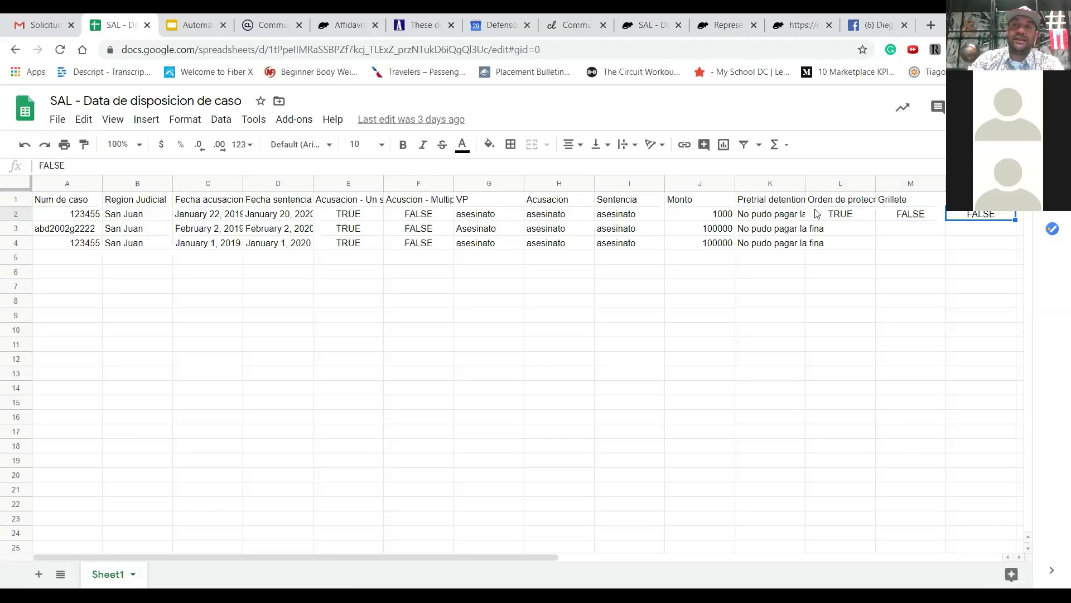
{"action": "key", "text": "Right"}
{"action": "key", "text": "Right"}
{"action": "key", "text": "Right"}
{"action": "key", "text": "Right"}
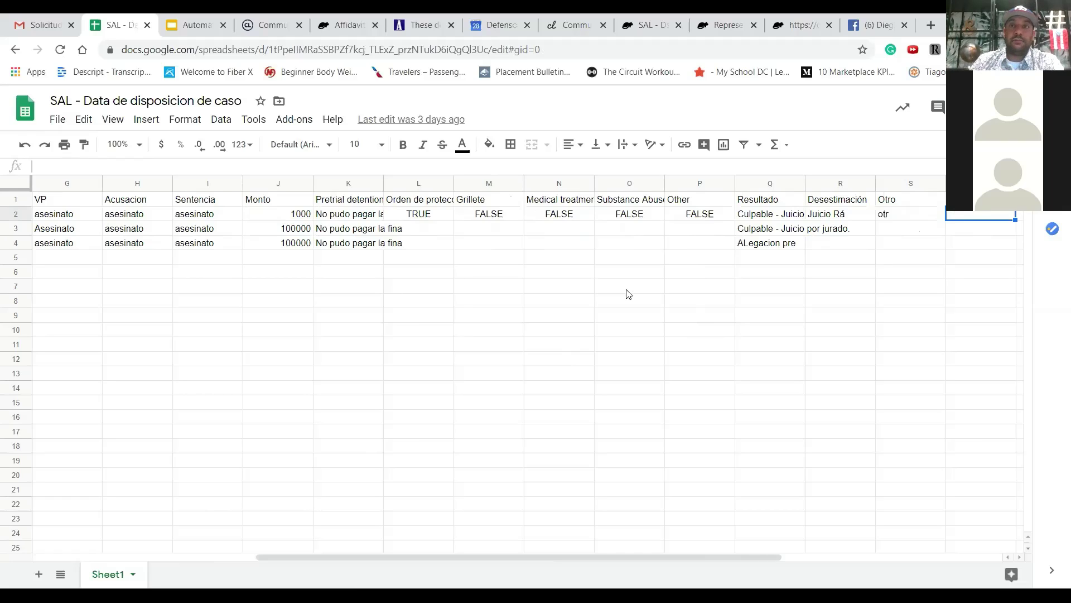
Step: Switch to the Google Slides presentation and show the Preguntas slide in full-screen presentation mode
{"action": "left_click", "coordinate": [246, 25]}
{"action": "left_click", "coordinate": [331, 31]}
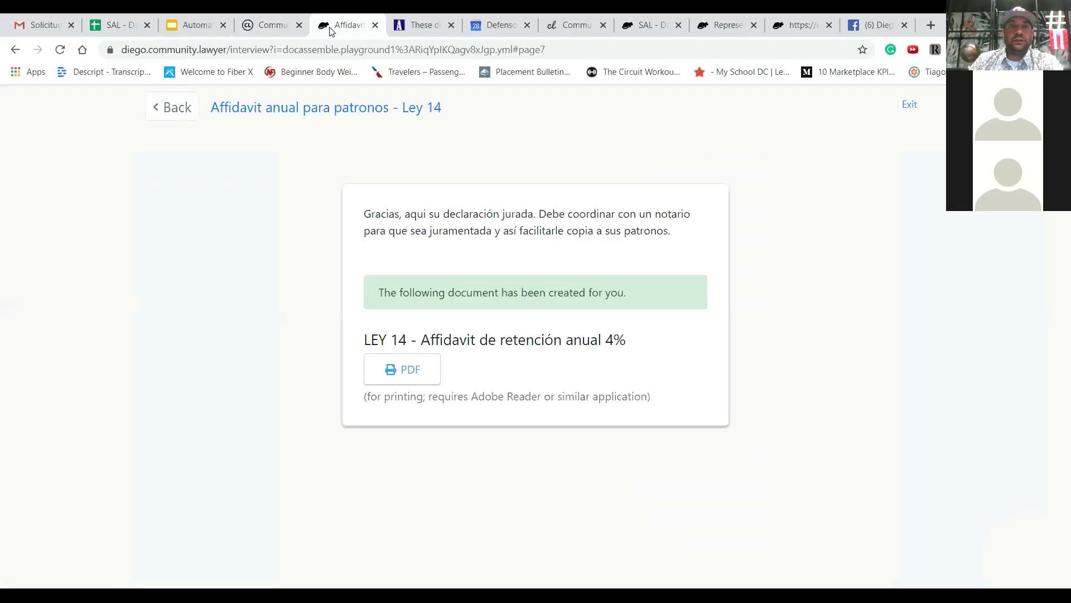
{"action": "left_click", "coordinate": [421, 27]}
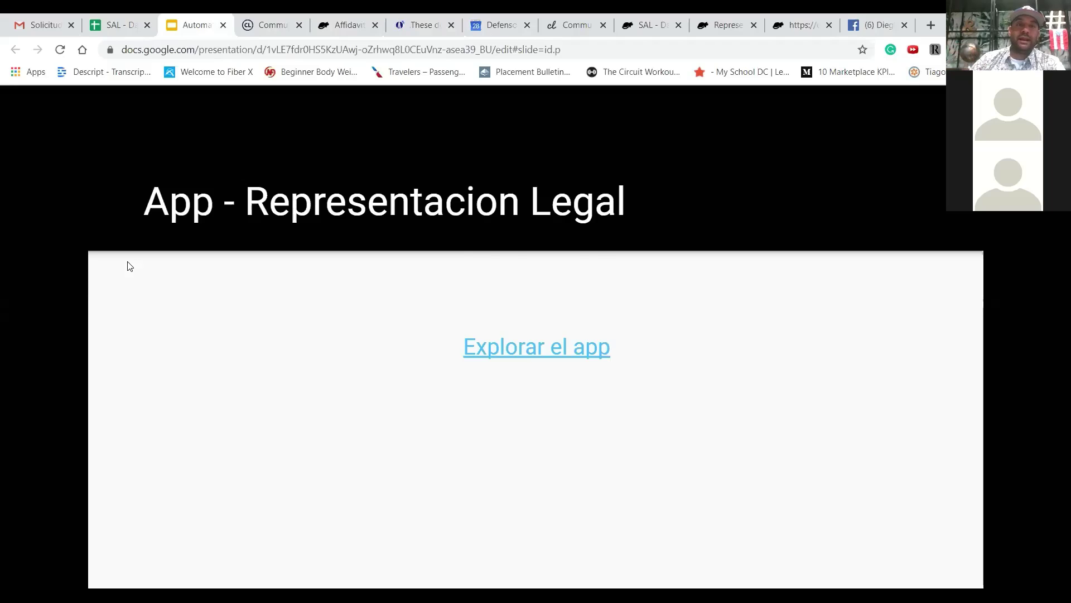
{"action": "key", "text": "ctrl+F5"}
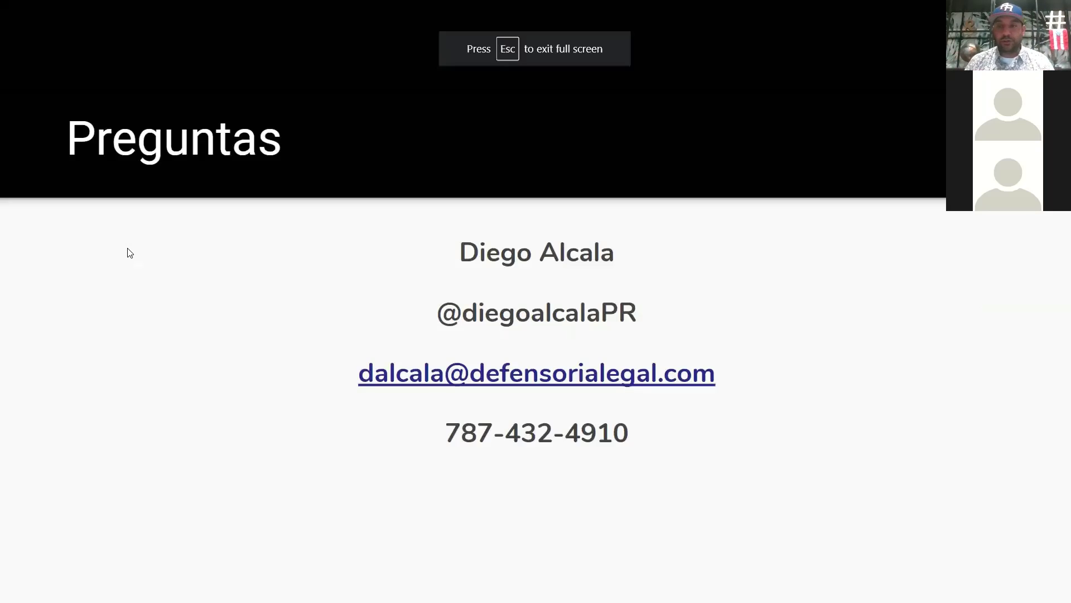